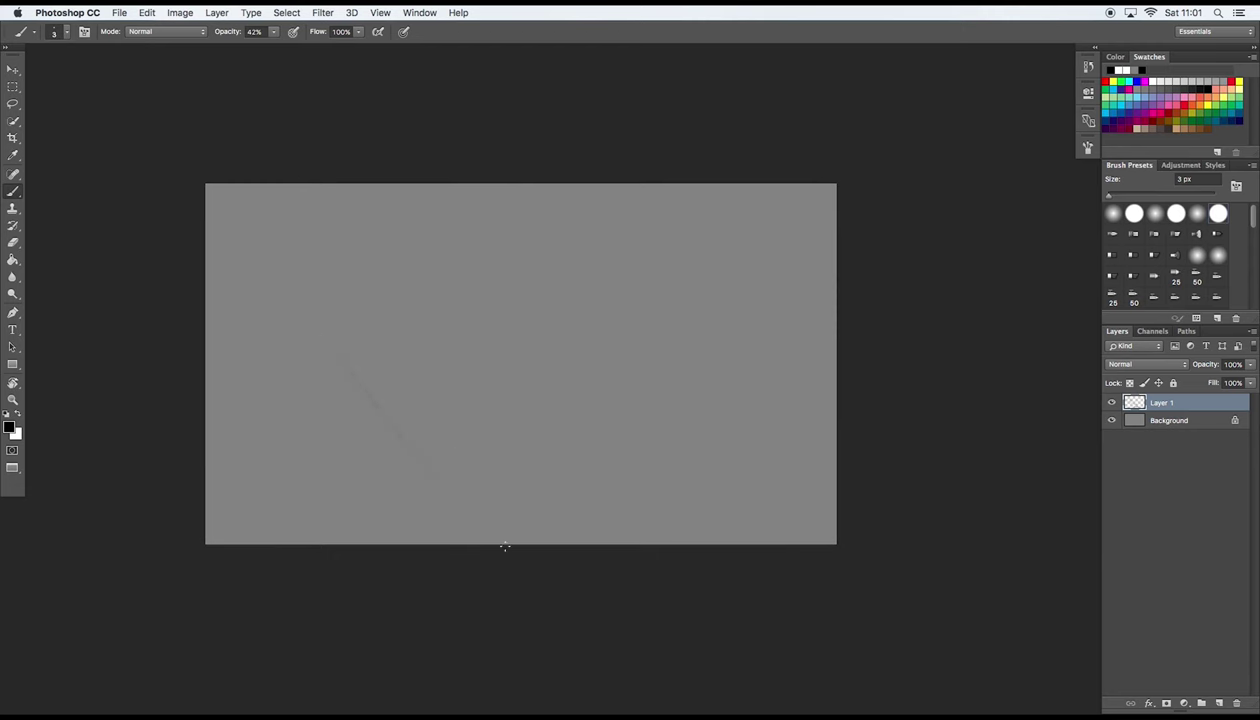
Step: Sketch two faint perspective lines for the car and enlarge them to about 102.6%
left_click_drag(655, 405, 740, 378)
left_click_drag(320, 360, 577, 321)
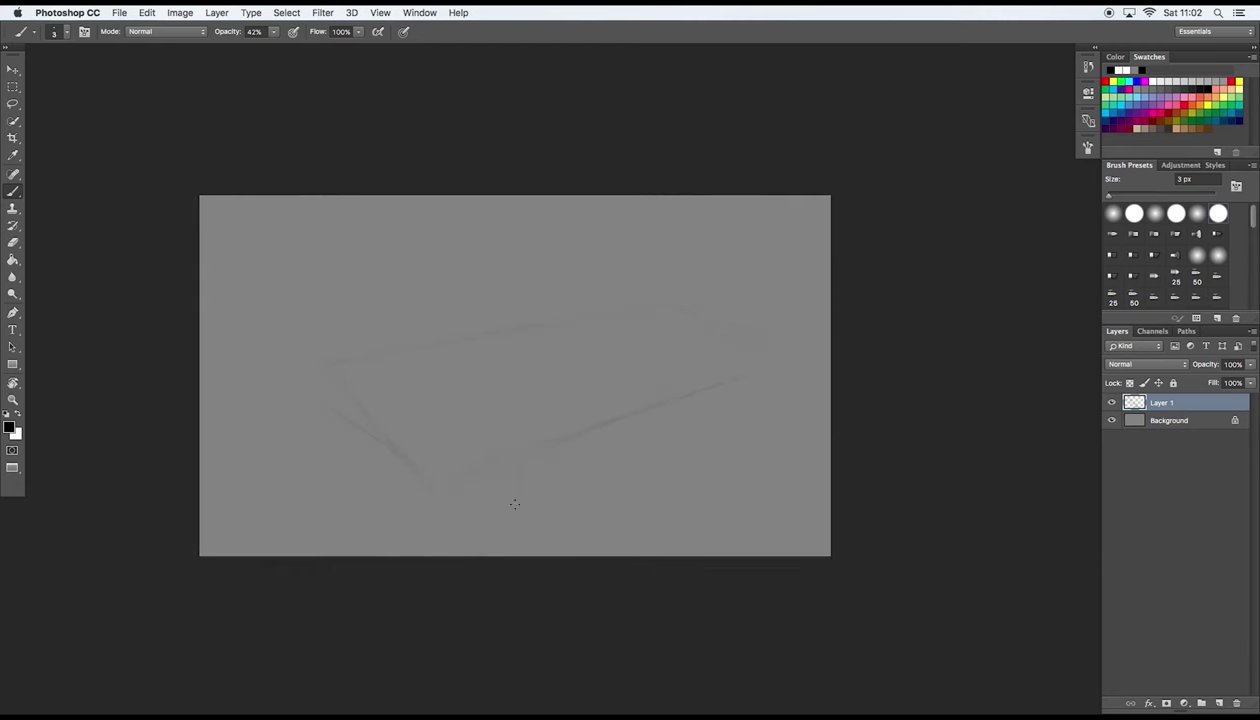
key("ctrl+t")
left_click_drag(478, 408, 376, 449)
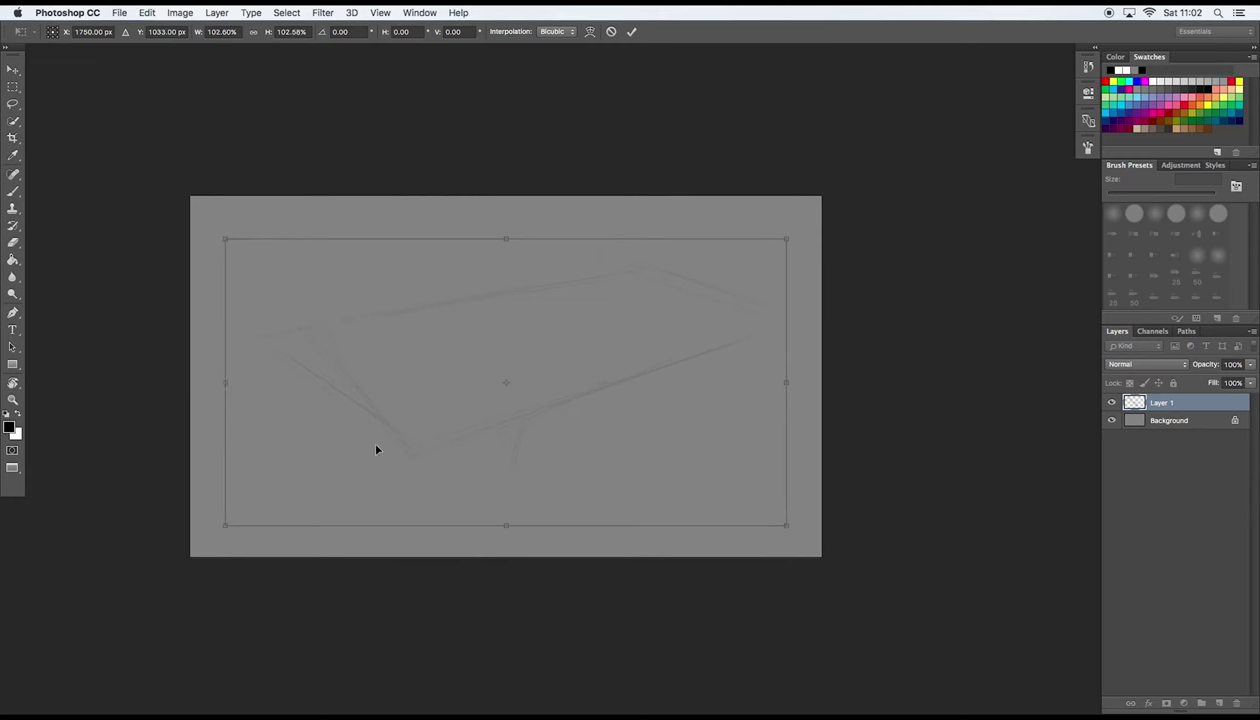
key("Return")
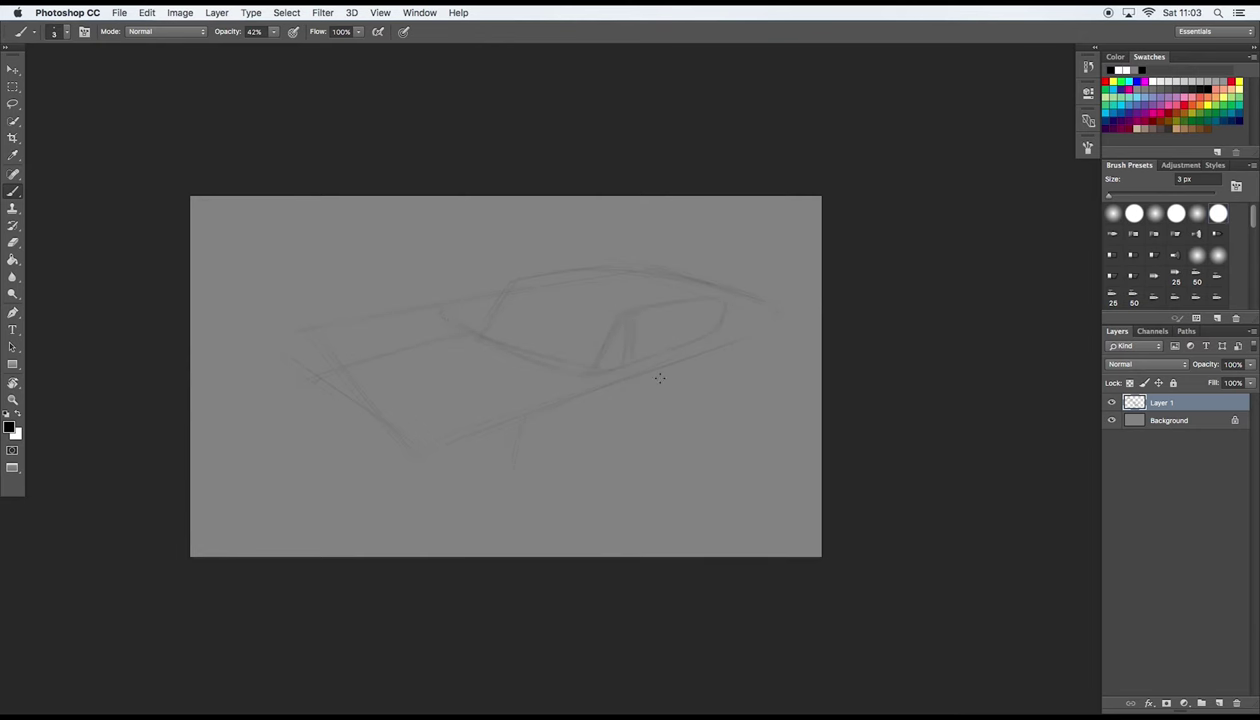
Step: Trace the upper window line darker and tilt the canvas view for drawing
left_click_drag(655, 314, 720, 304)
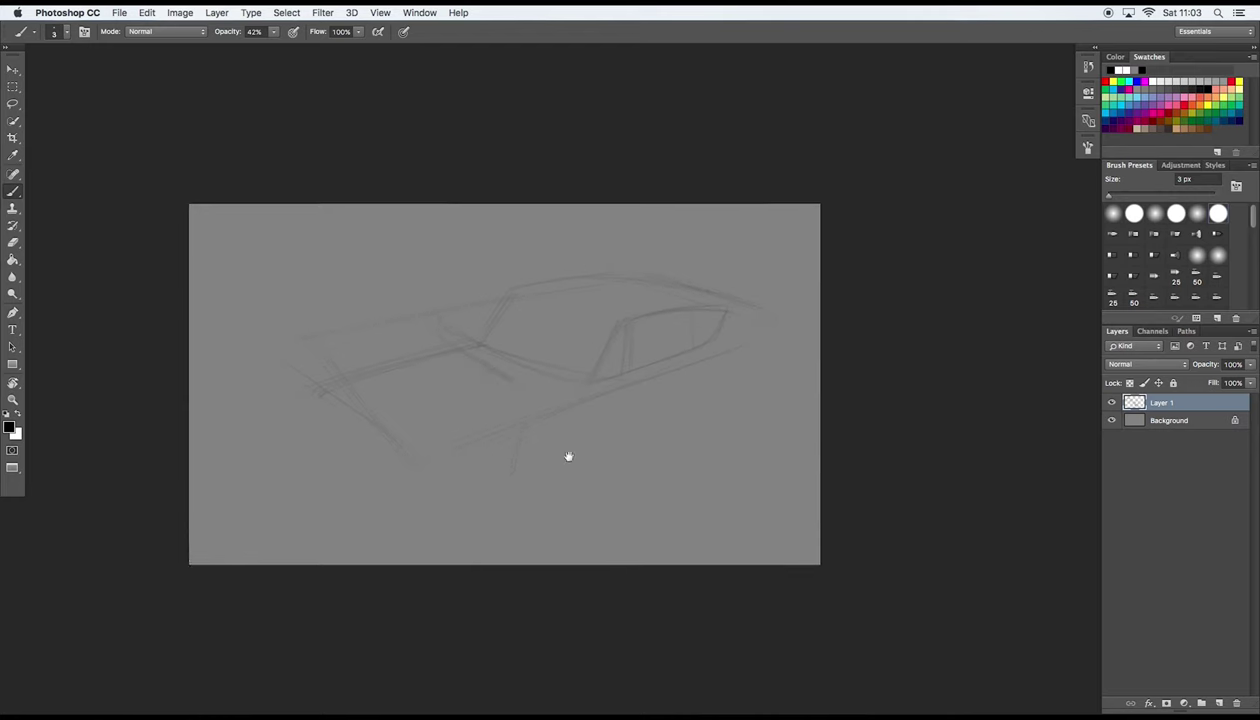
key("r")
mouse_move(568, 456)
left_mouse_down()
mouse_move(443, 541)
mouse_move(492, 484)
left_mouse_up()
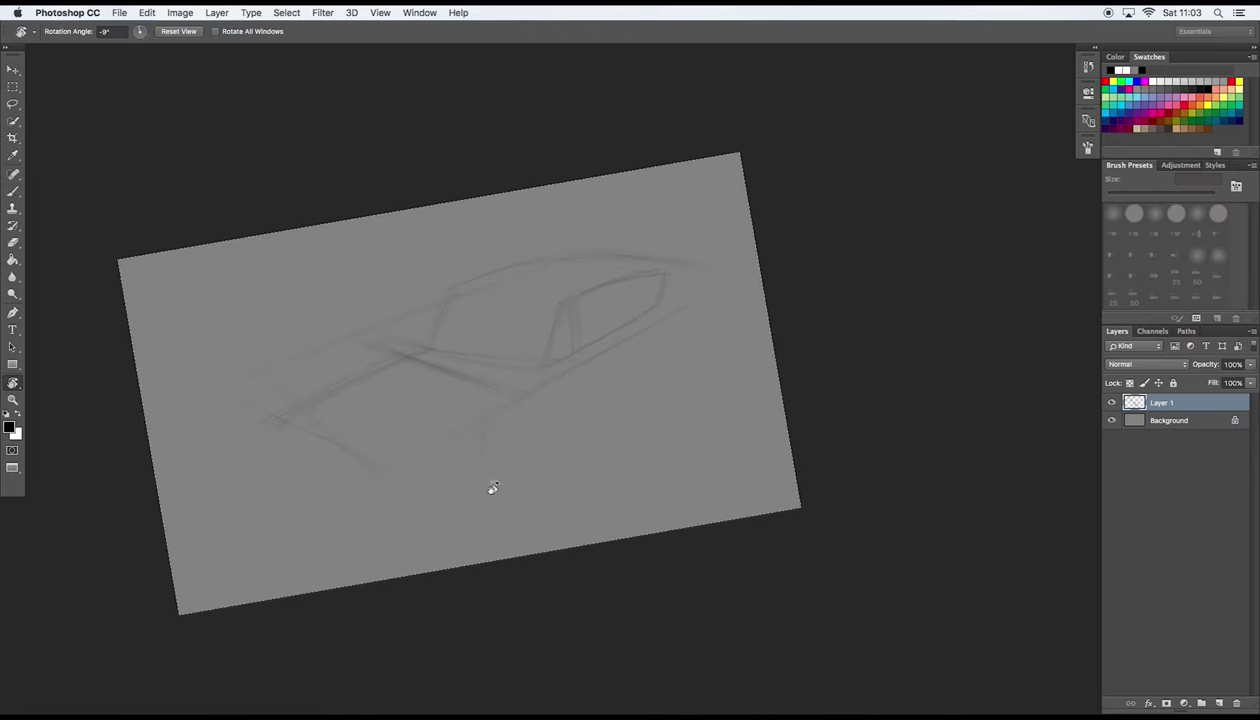
Step: Add a short stroke at the car's front and extend a body line toward the upper right
key("b")
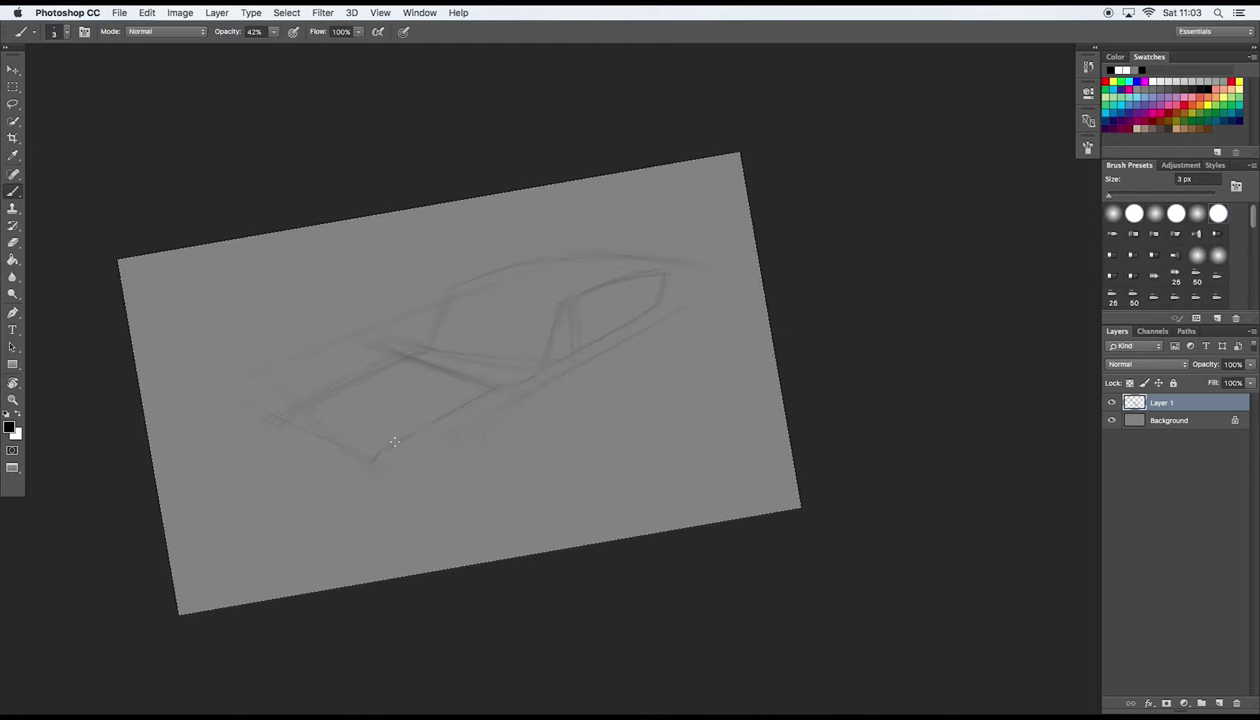
scroll(372, 461, "down", 2)
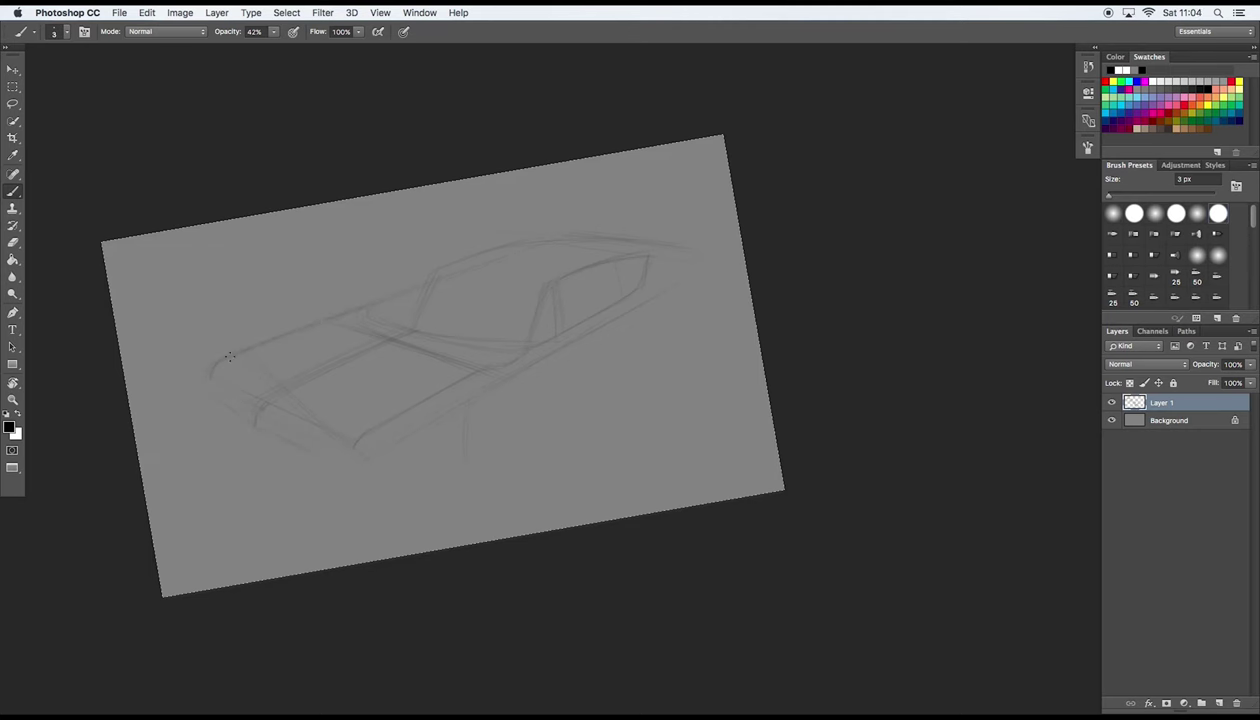
scroll(308, 453, "right", 3)
scroll(305, 448, "right", 1)
left_click_drag(290, 462, 300, 445)
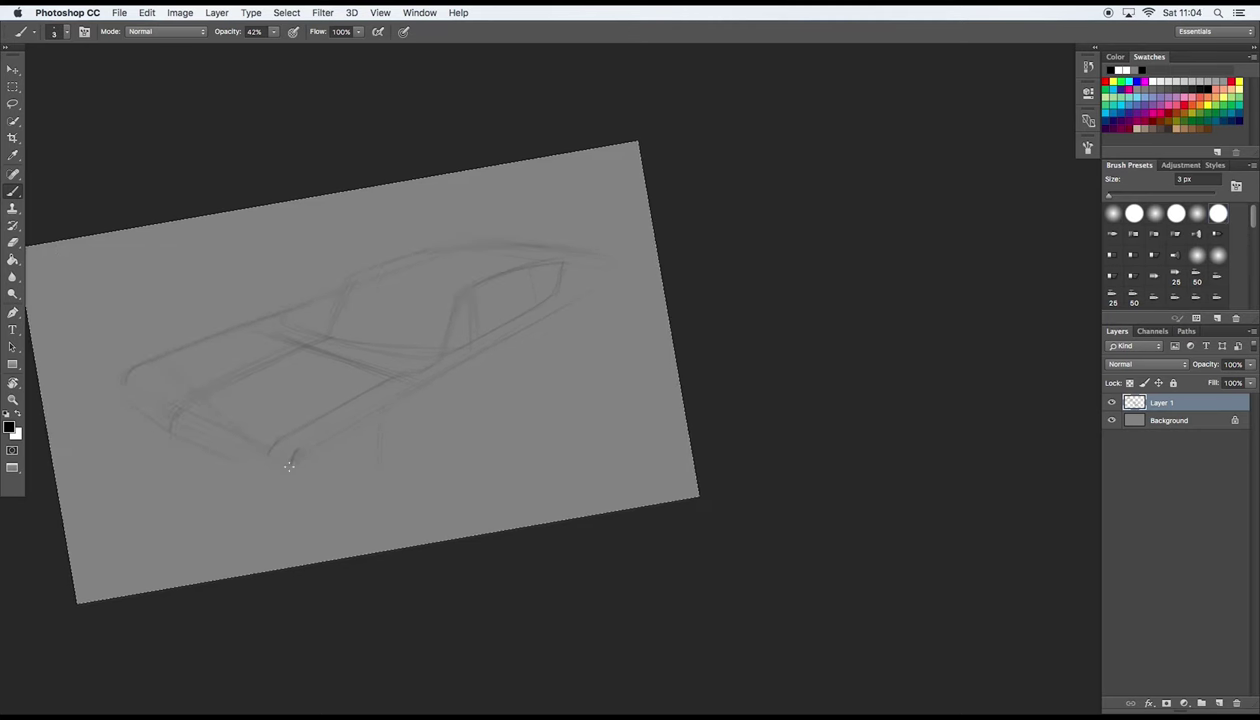
left_click_drag(362, 411, 470, 347)
scroll(464, 350, "right", 4)
scroll(464, 350, "up", 2)
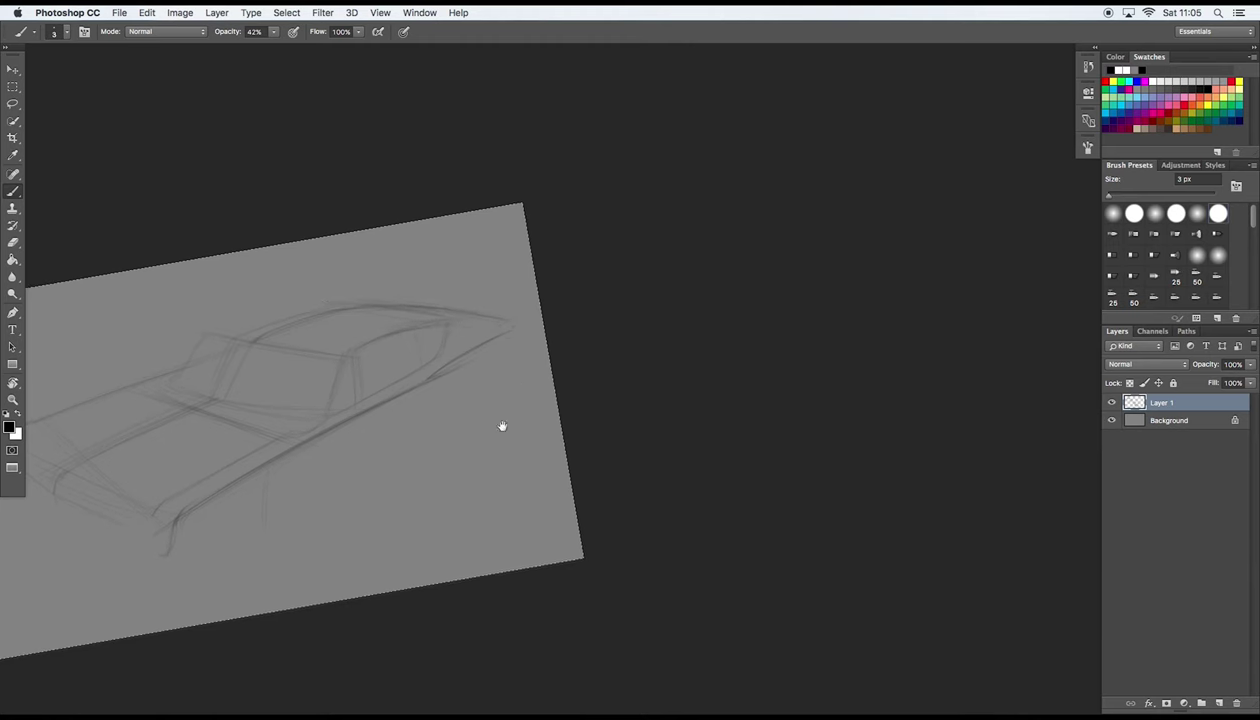
left_click_drag(300, 297, 471, 360)
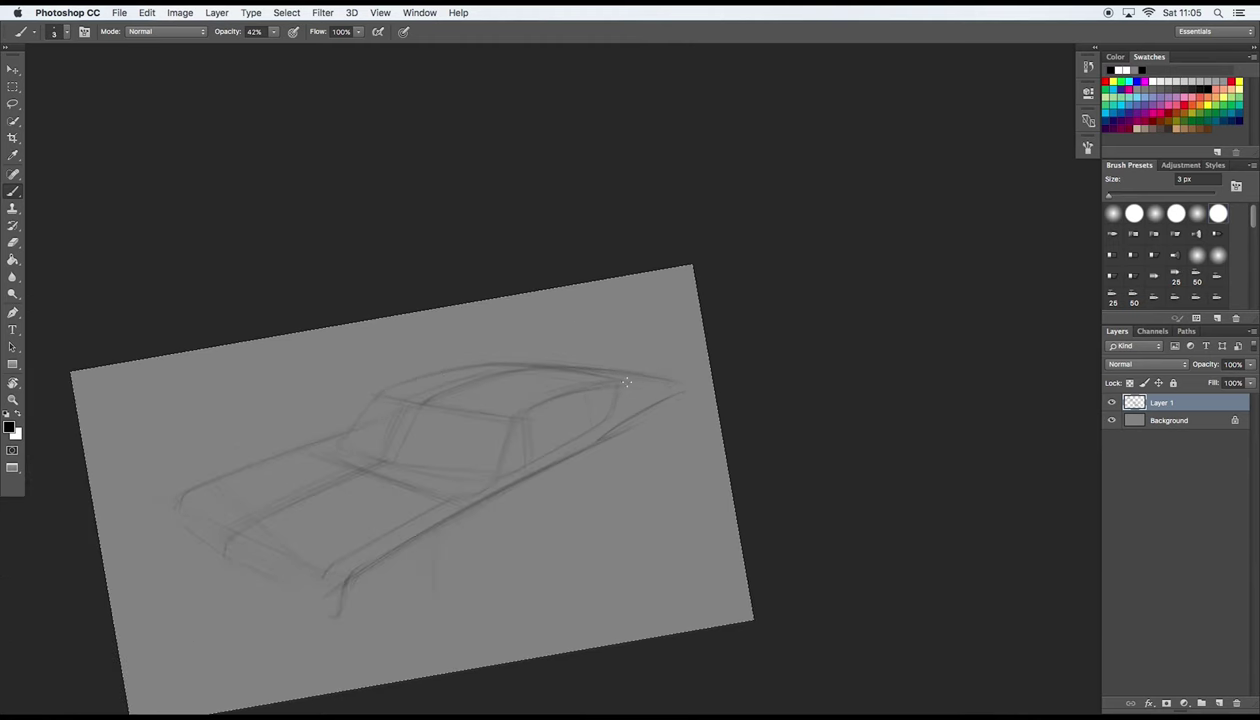
Step: Darken the roof line with repeated strokes along its front section
left_click_drag(608, 377, 575, 368)
scroll(607, 427, "right", 3)
left_click_drag(620, 382, 546, 389)
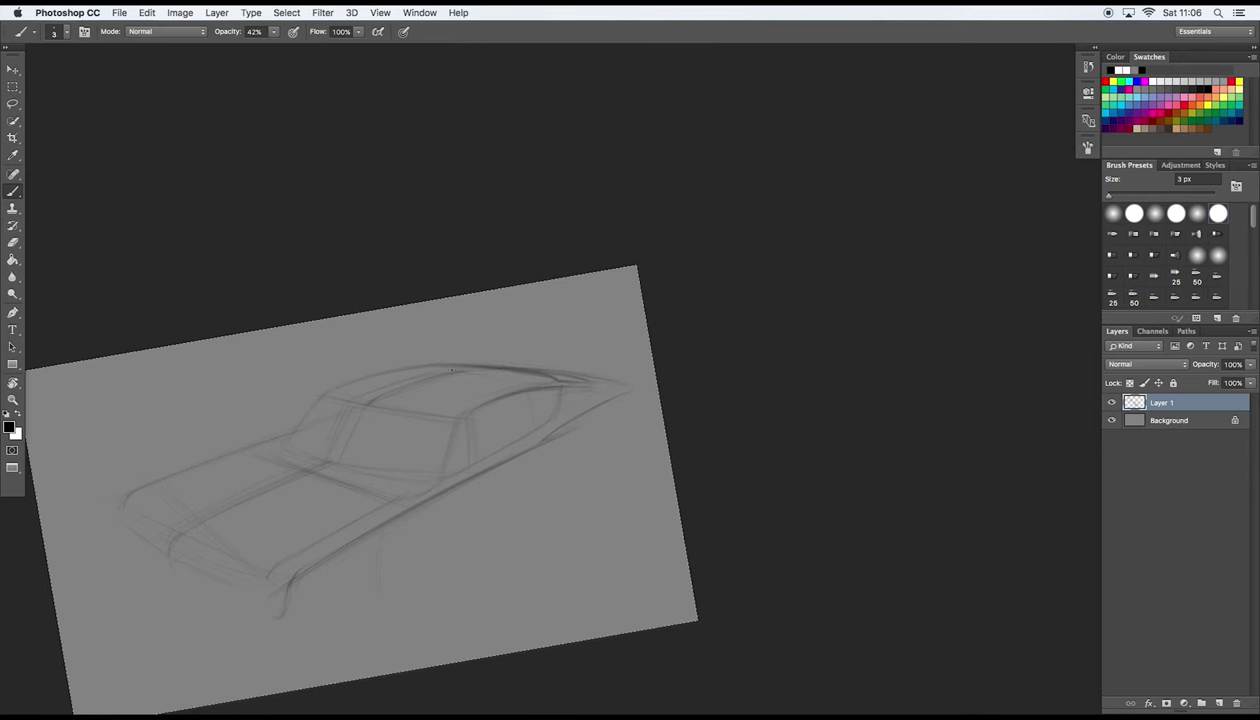
mouse_move(451, 370)
left_mouse_down()
mouse_move(568, 326)
mouse_move(518, 351)
left_mouse_up()
left_click_drag(595, 310, 502, 357)
left_click_drag(568, 316, 516, 346)
mouse_move(590, 495)
left_mouse_down()
mouse_move(507, 512)
mouse_move(546, 416)
left_mouse_up()
left_click_drag(582, 284, 646, 477)
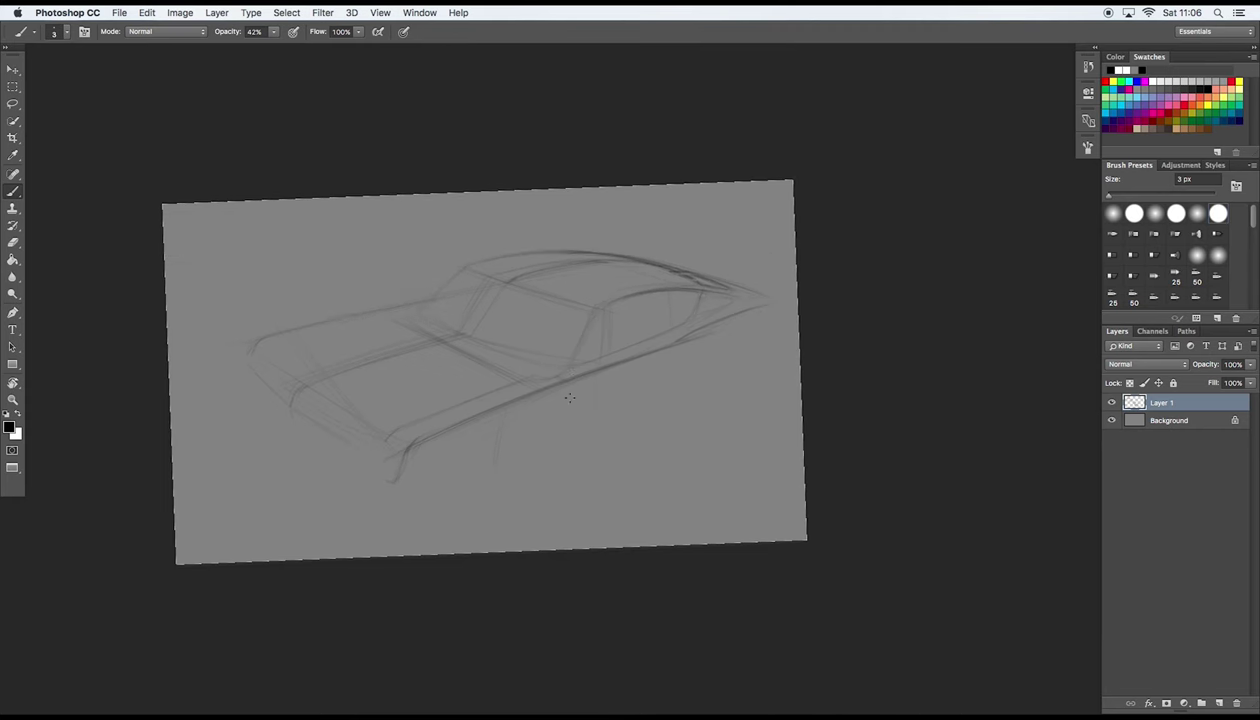
Step: Bring the car's rear into view and add a short stroke near the rear fender
left_click_drag(438, 492, 390, 470)
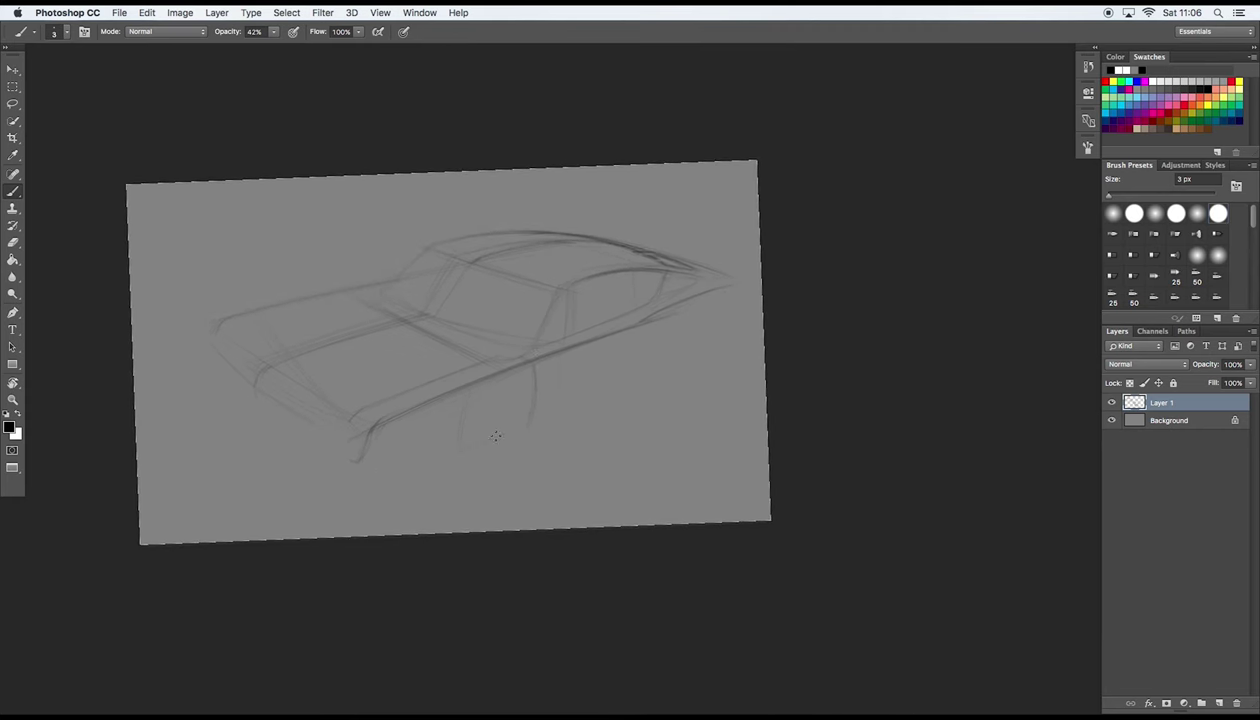
left_click_drag(634, 390, 607, 391)
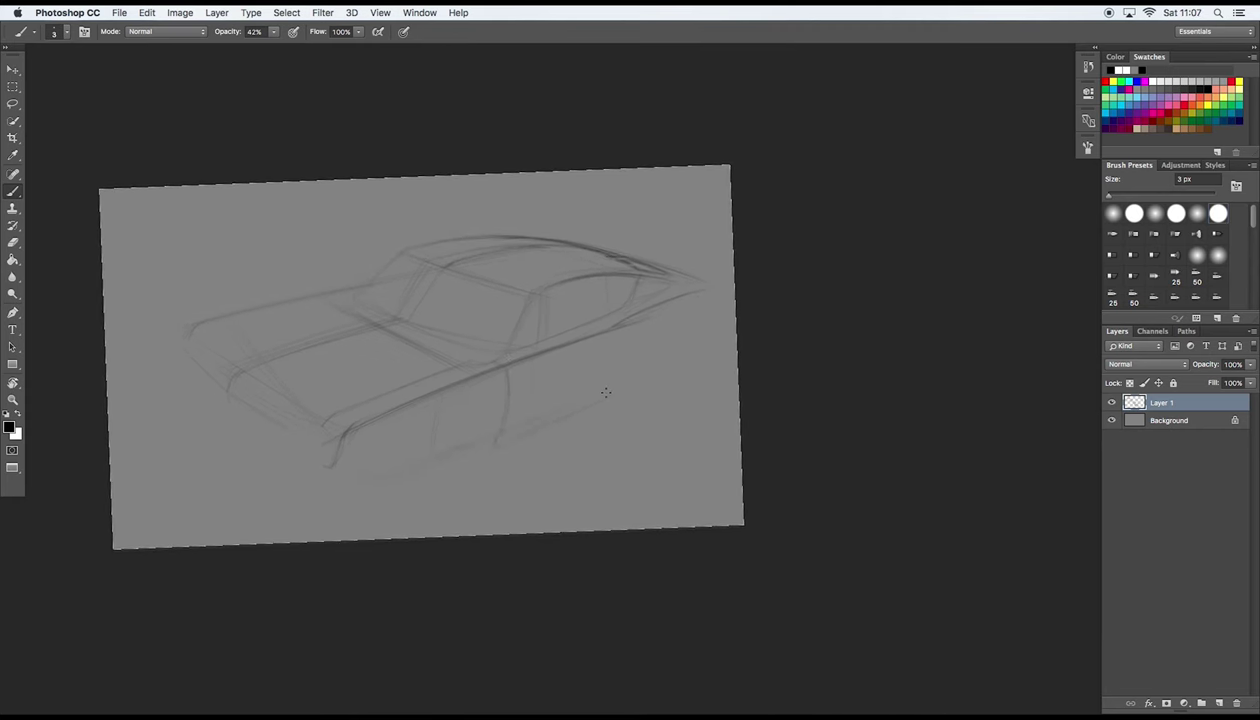
left_click_drag(601, 327, 609, 343)
left_click_drag(609, 398, 453, 425)
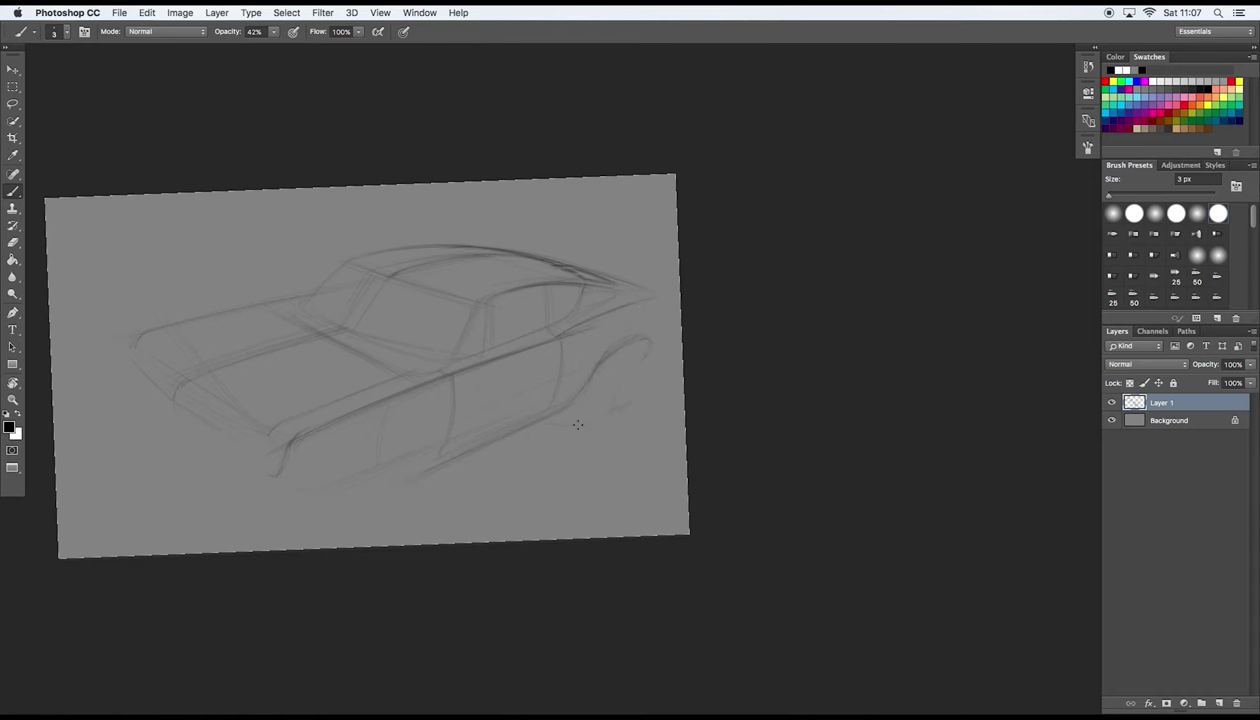
Step: Sketch the rear wheel arch, a lower body line and a small circular detail
left_click_drag(603, 404, 618, 380)
left_click_drag(524, 437, 556, 424)
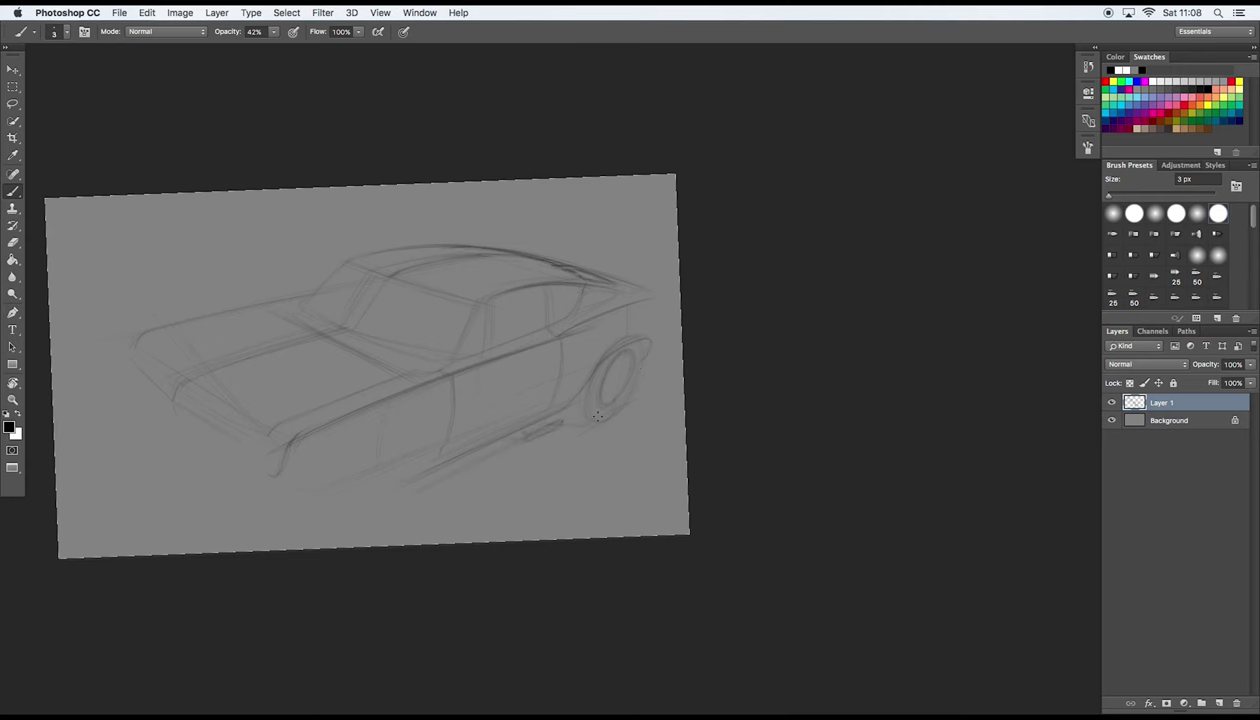
mouse_move(490, 345)
left_mouse_down()
mouse_move(480, 318)
mouse_move(550, 305)
left_mouse_up()
scroll(446, 388, "up", 3)
scroll(446, 388, "right", 3)
Step: Draw the window line and front pillar, plus a short stroke in the side window
left_click_drag(456, 328, 427, 384)
scroll(427, 384, "up", 1)
left_click_drag(300, 341, 326, 362)
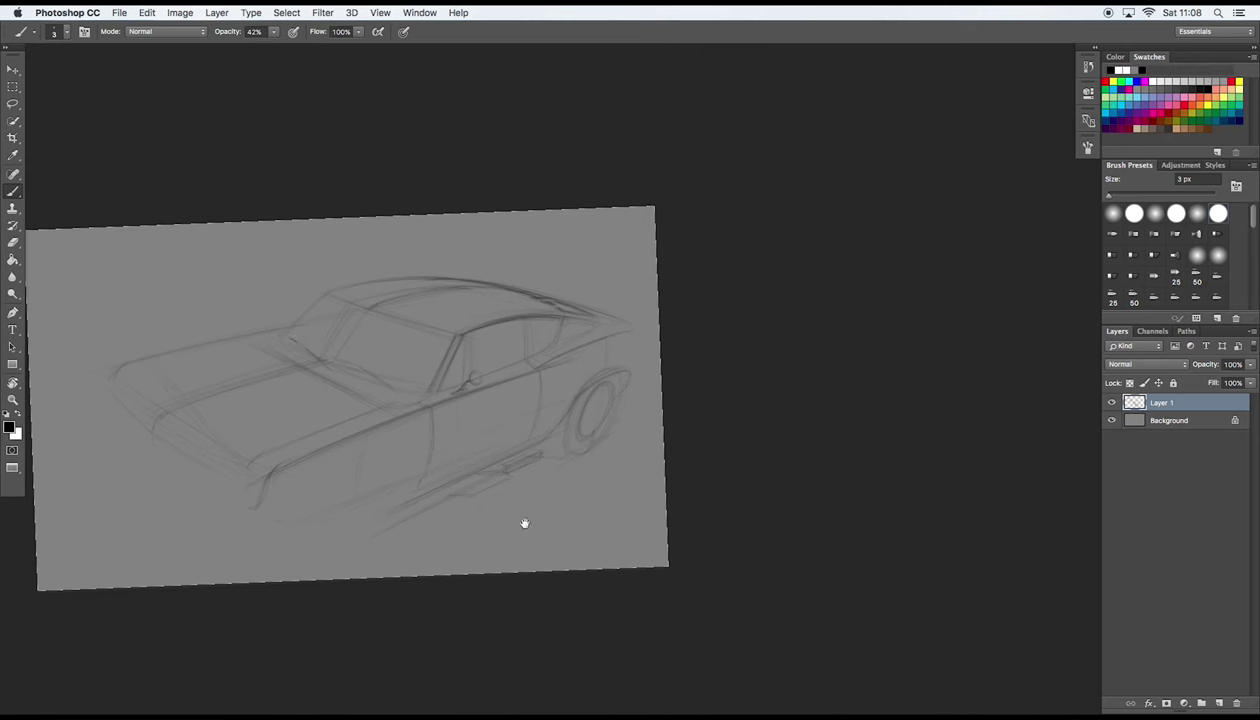
scroll(420, 400, "left", 3)
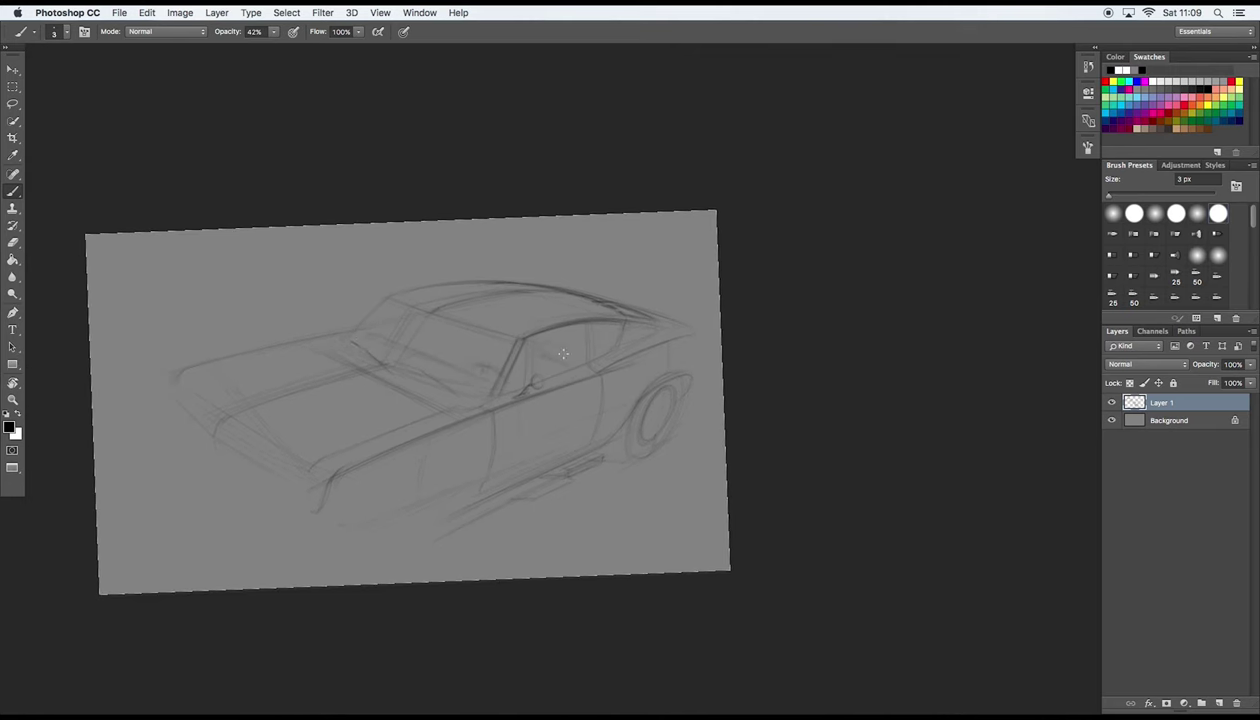
left_click_drag(535, 341, 568, 352)
Step: Darken the car's front corner and shape the front headlight curve
scroll(605, 344, "right", 1)
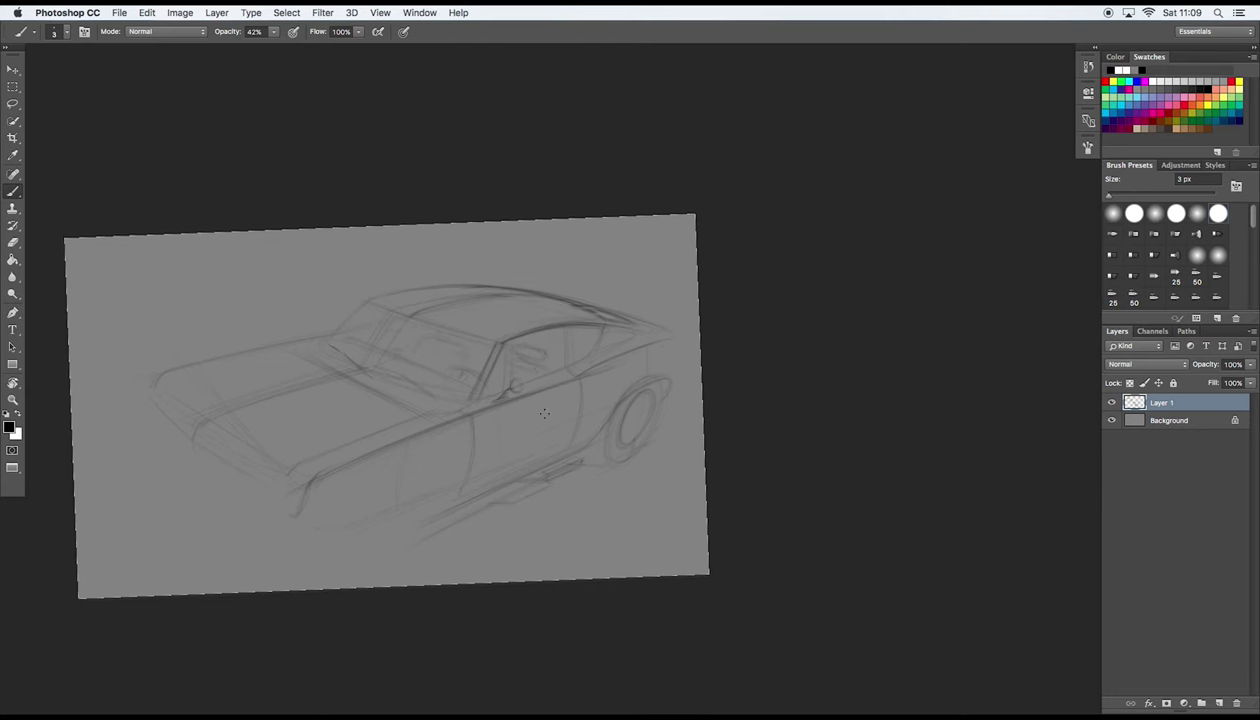
scroll(403, 348, "down", 2)
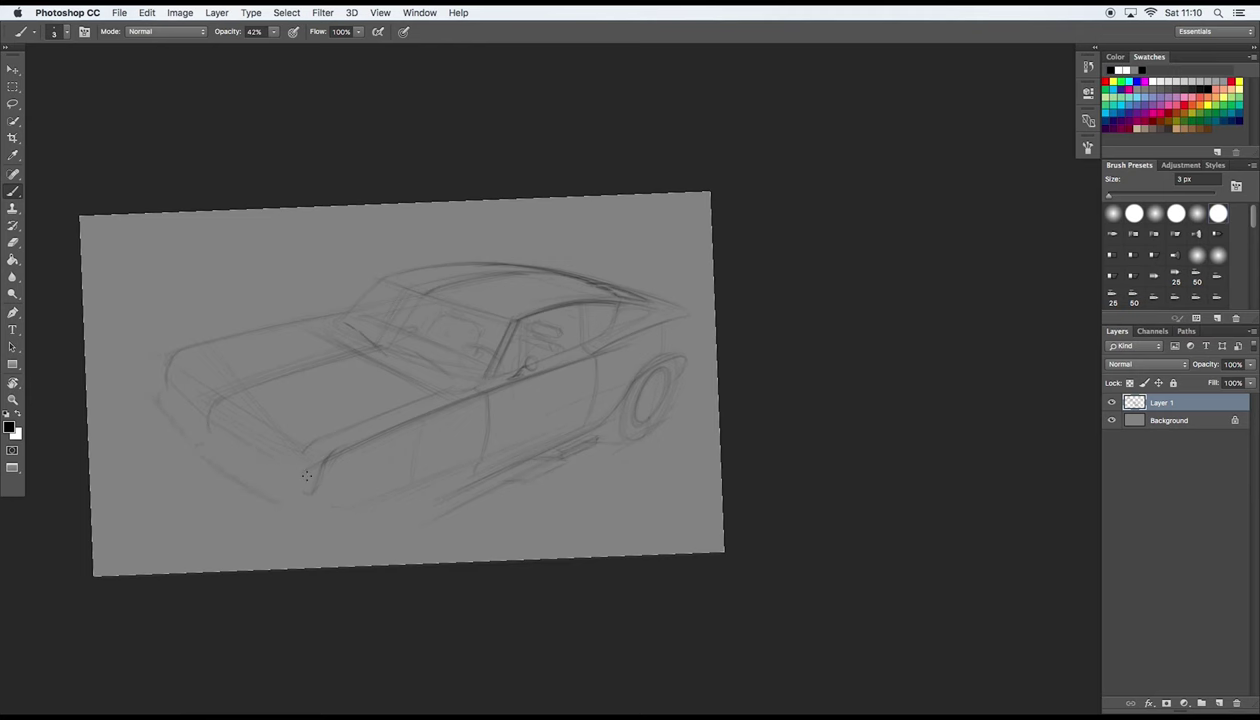
left_click_drag(300, 455, 314, 467)
left_click_drag(186, 388, 200, 400)
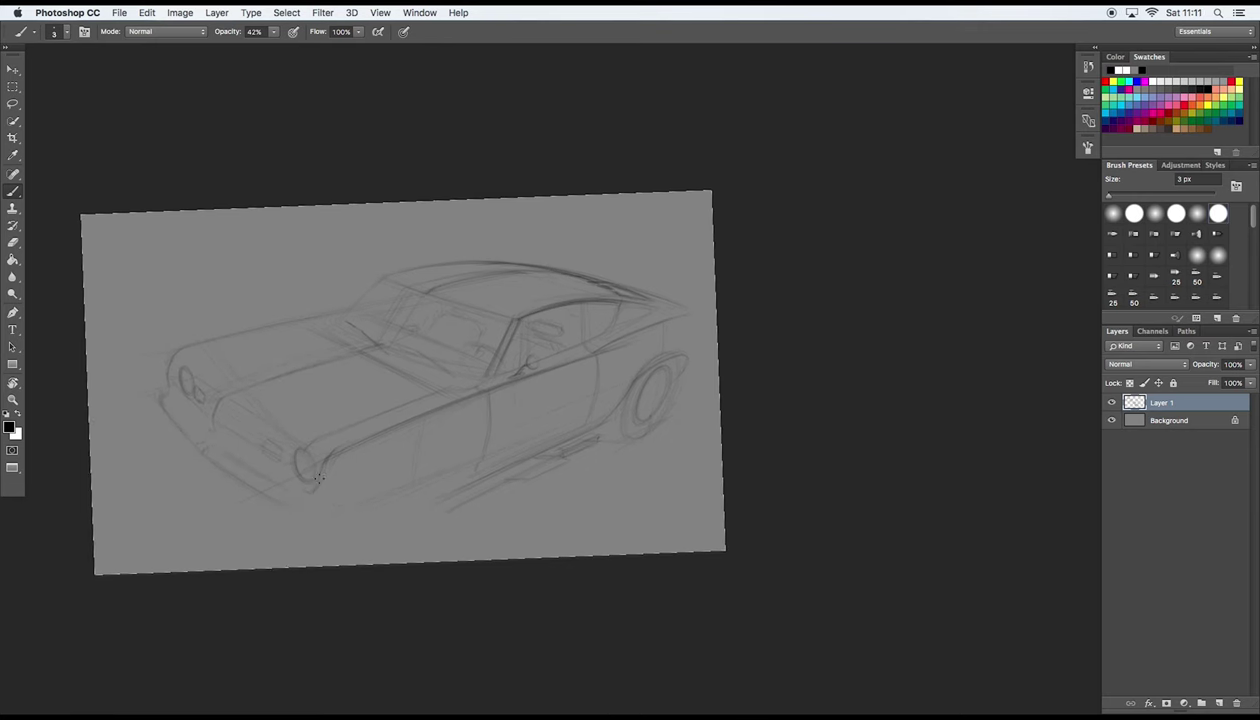
Step: Refine the headlight outline, darkening its left edge and adding inner detail
left_click_drag(244, 472, 172, 454)
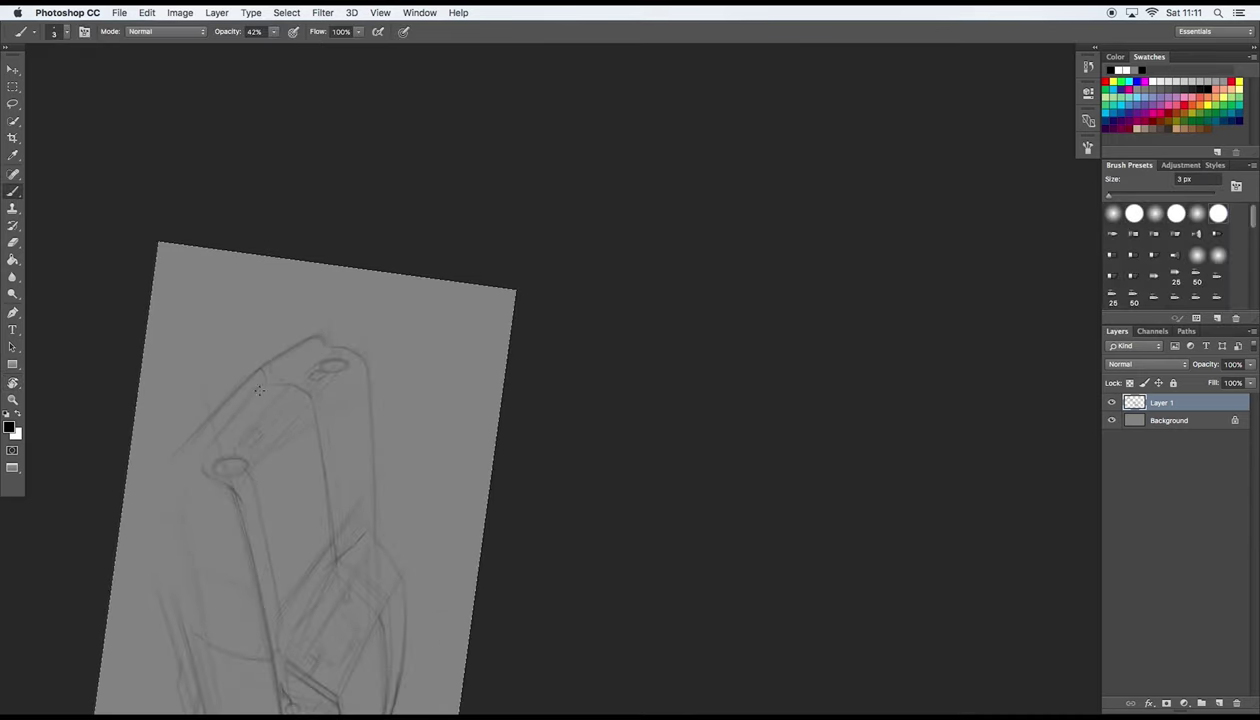
left_click_drag(286, 390, 262, 398)
left_click_drag(206, 472, 218, 467)
left_click_drag(256, 411, 346, 352)
Step: Darken the small headlight's edge and sketch the lower front bumper outline
scroll(282, 500, "up", 2)
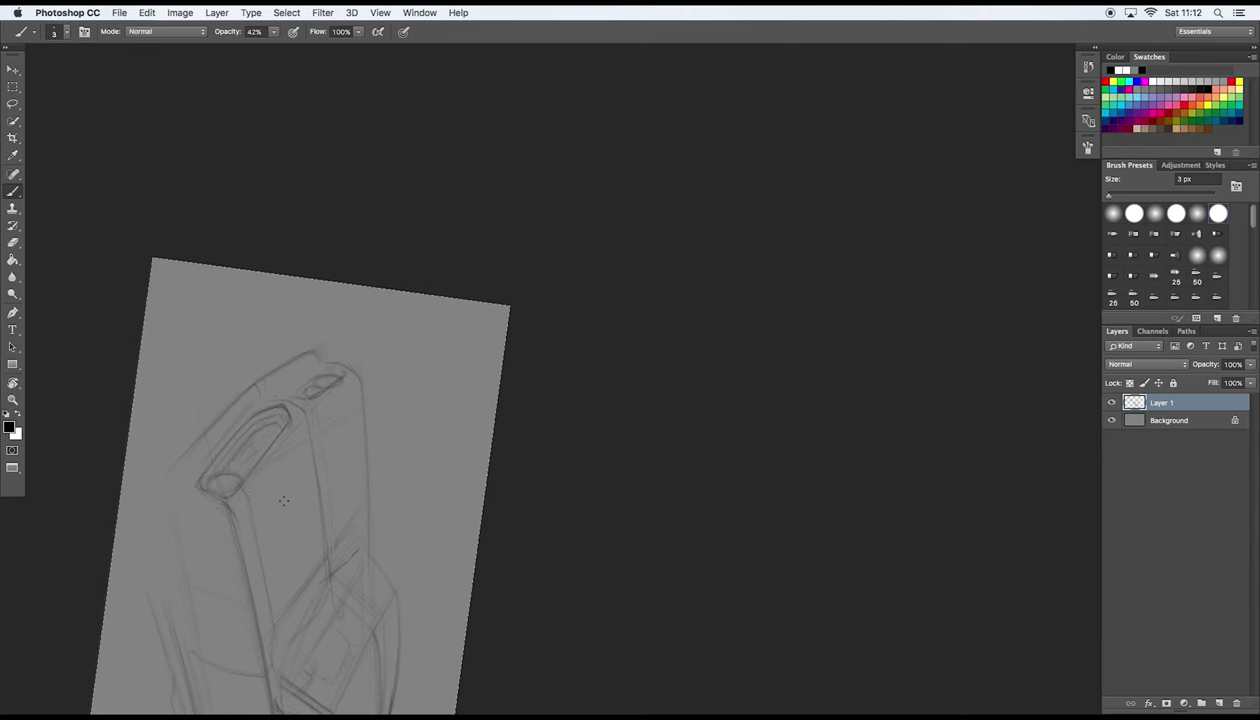
key("r")
left_click_drag(282, 500, 461, 416)
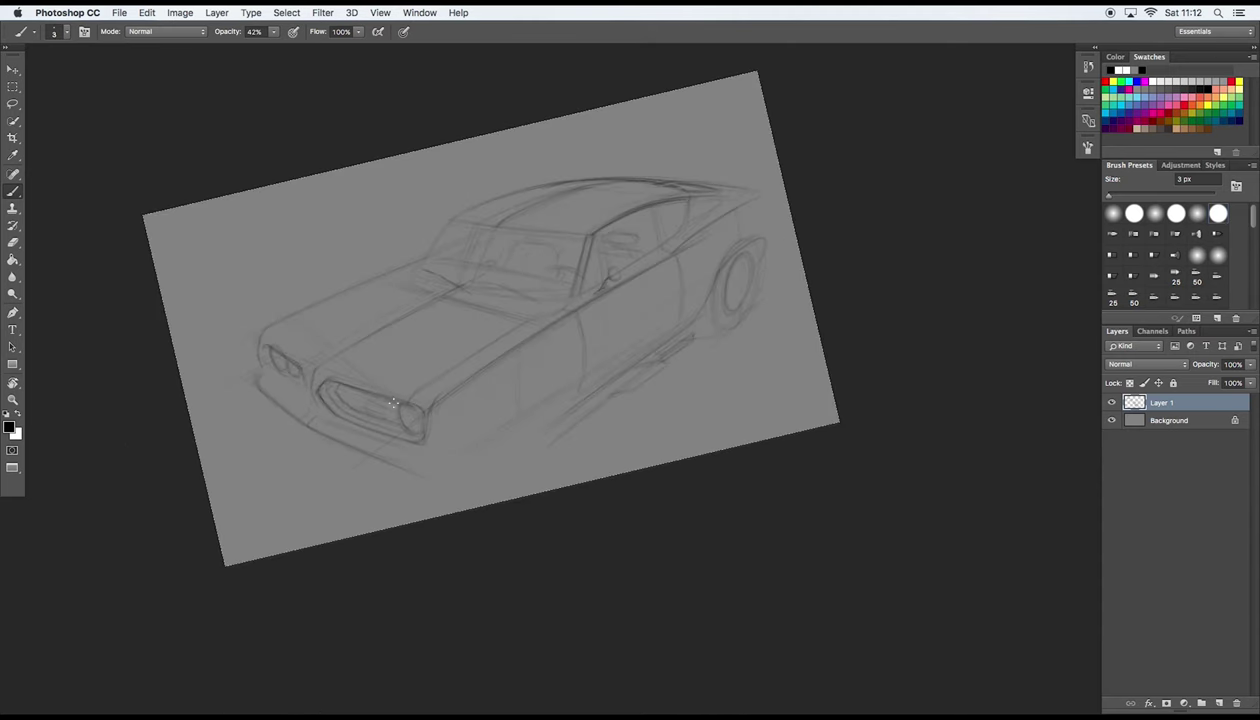
left_click_drag(257, 343, 260, 358)
scroll(420, 460, "up", 1)
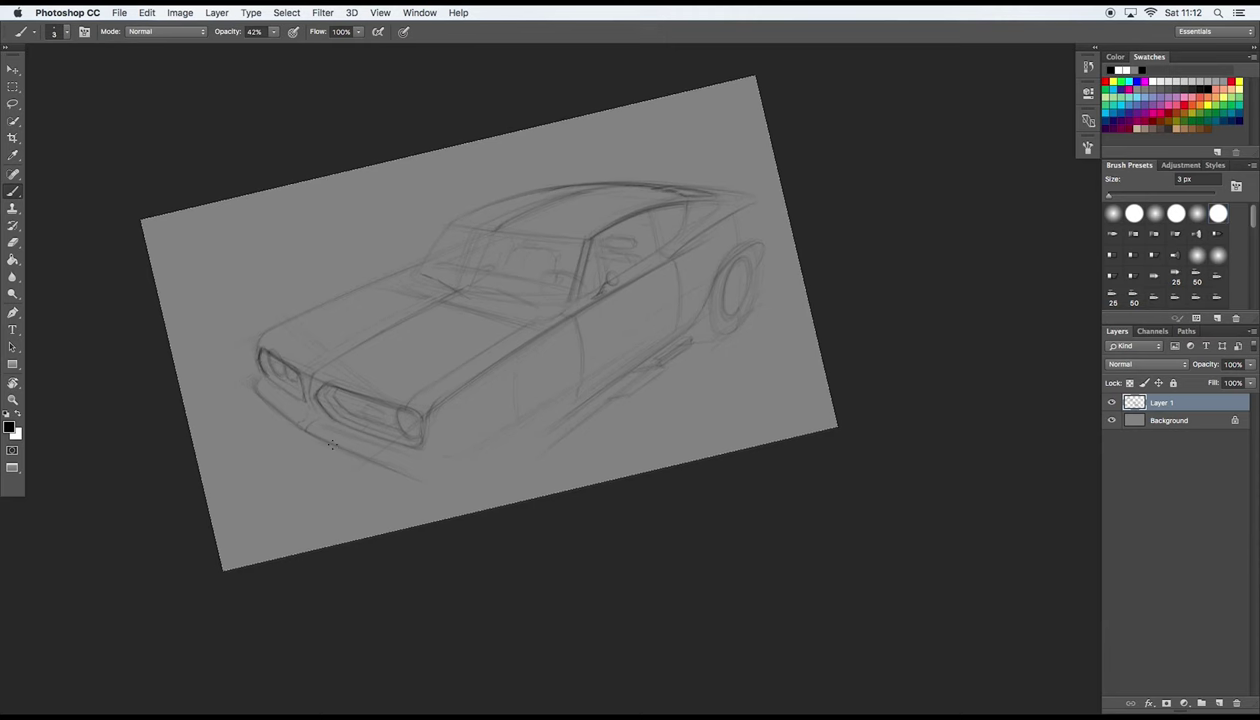
mouse_move(426, 465)
left_mouse_down()
mouse_move(456, 428)
mouse_move(430, 440)
mouse_move(320, 430)
left_mouse_up()
Step: Add a small mark near the front bumper and a stroke along the car's rear edge
scroll(340, 455, "right", 1)
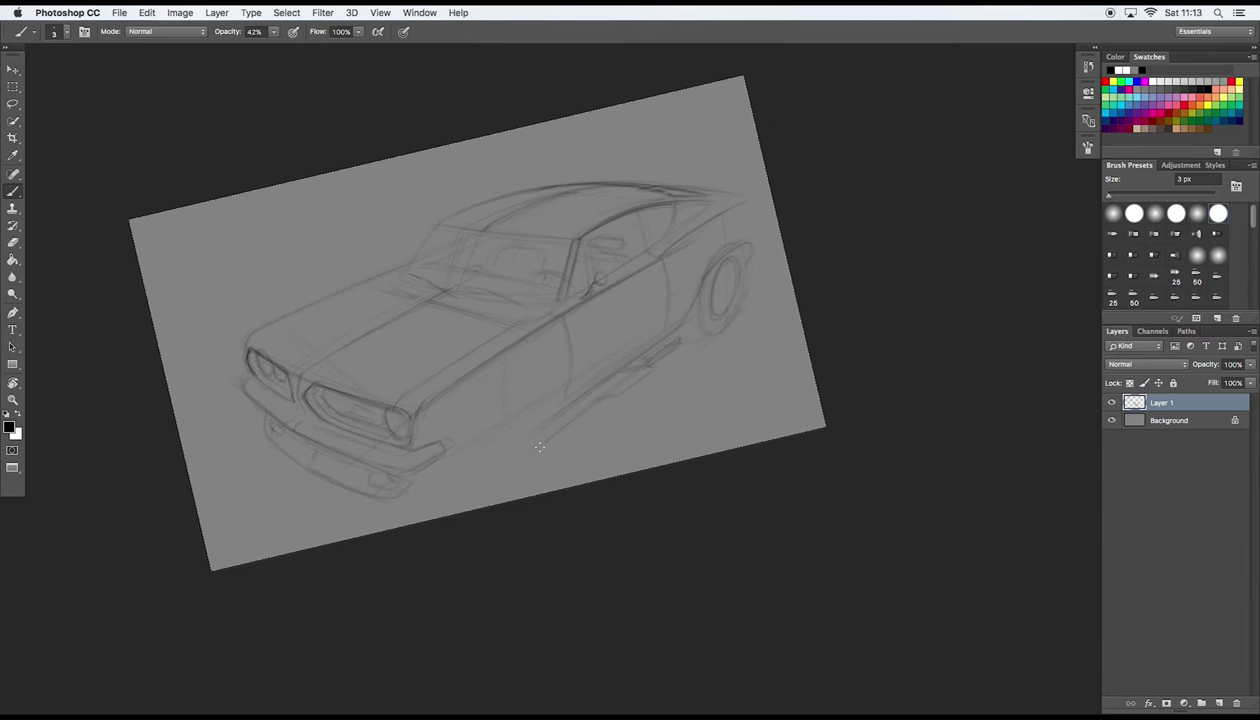
scroll(394, 484, "right", 2)
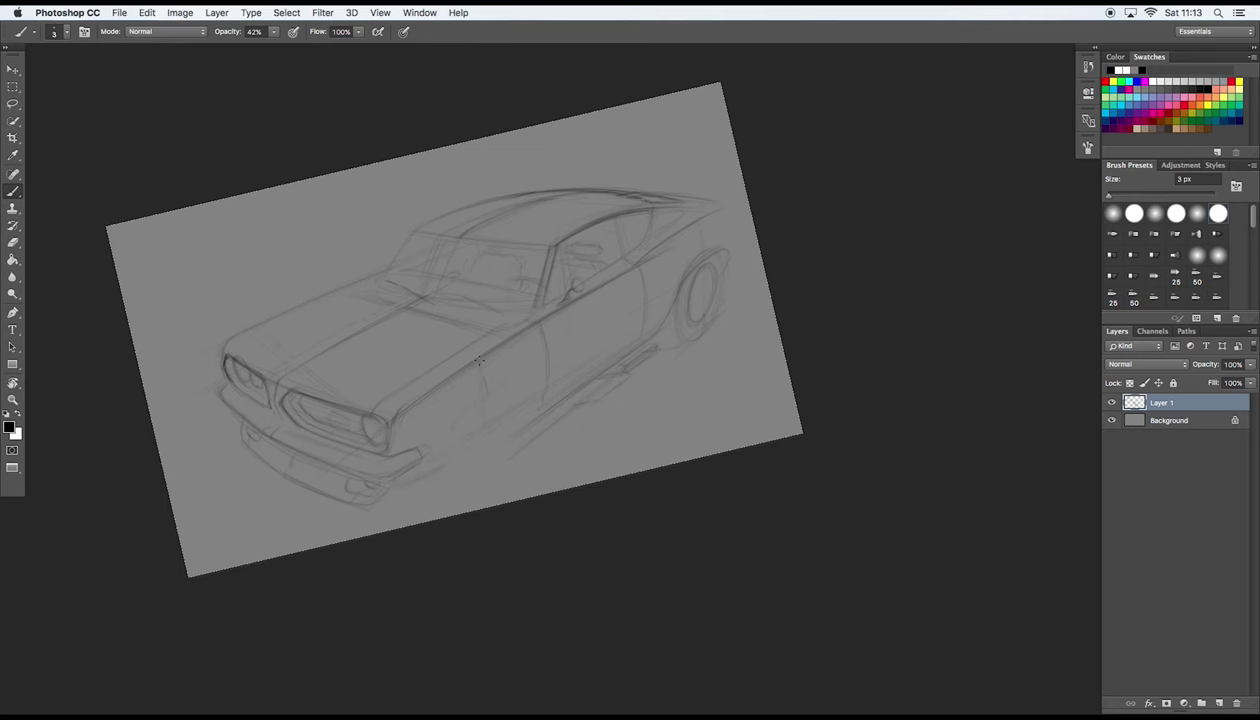
scroll(478, 360, "right", 2)
scroll(440, 375, "right", 2)
scroll(368, 479, "right", 1)
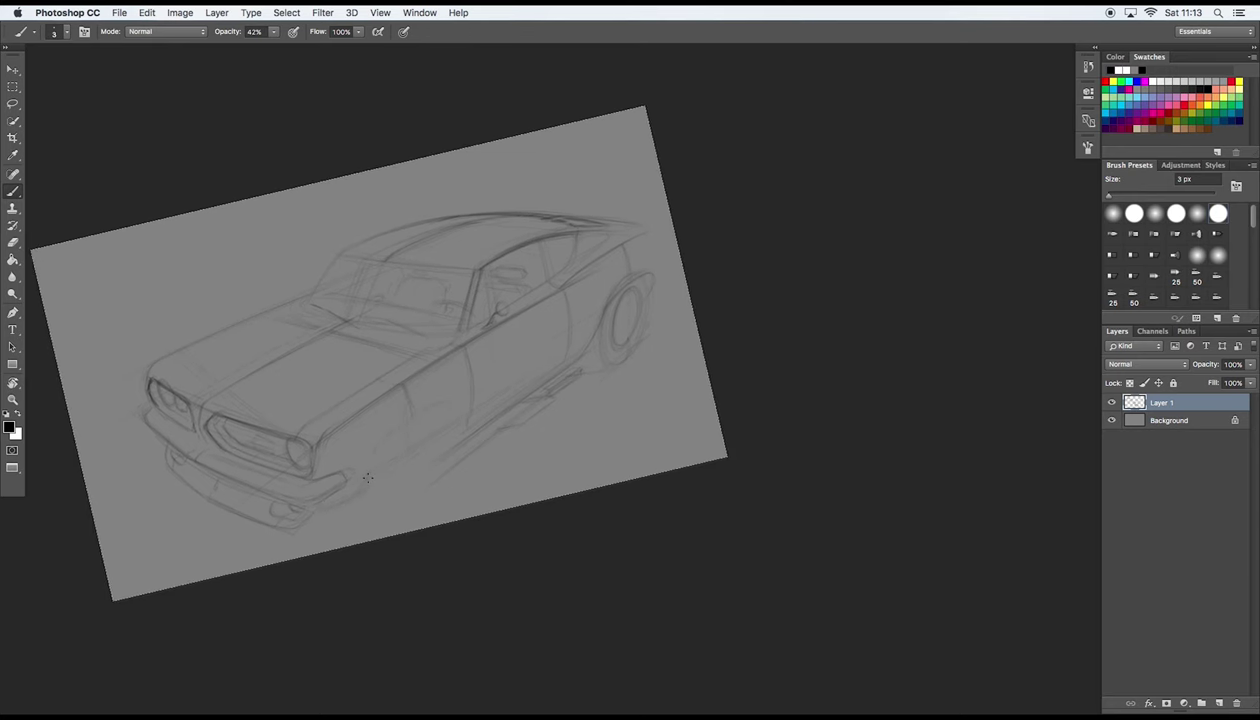
left_click_drag(350, 473, 356, 476)
left_click_drag(662, 246, 656, 268)
scroll(600, 343, "right", 1)
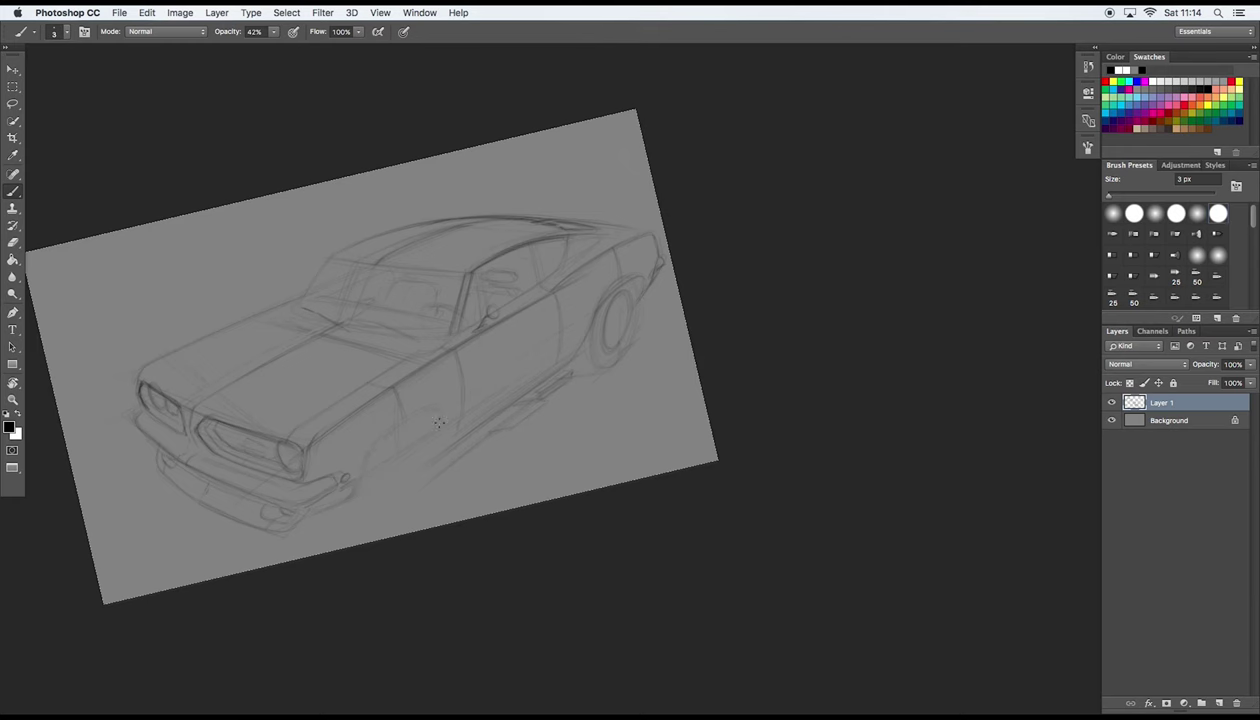
Step: Draw the curve of the front wheel arch and rotate the view to show the whole car
left_click_drag(434, 421, 368, 478)
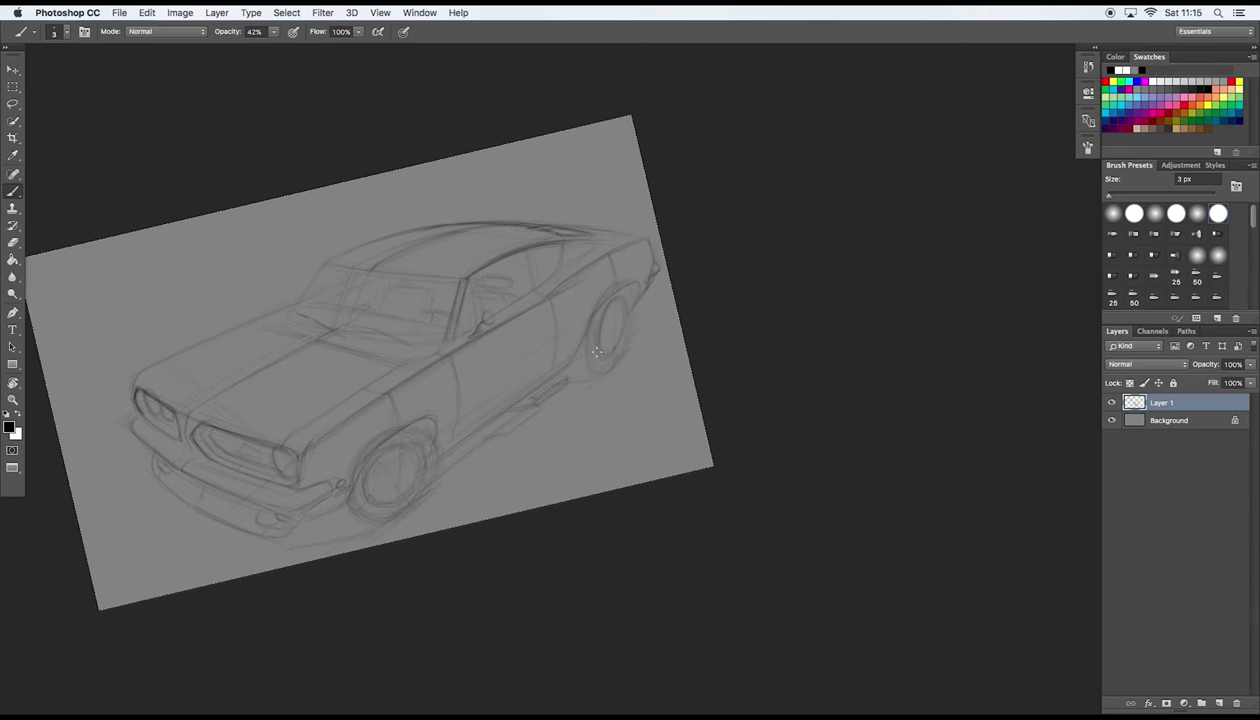
mouse_move(573, 396)
left_mouse_down()
mouse_move(397, 509)
mouse_move(594, 411)
mouse_move(405, 512)
left_mouse_up()
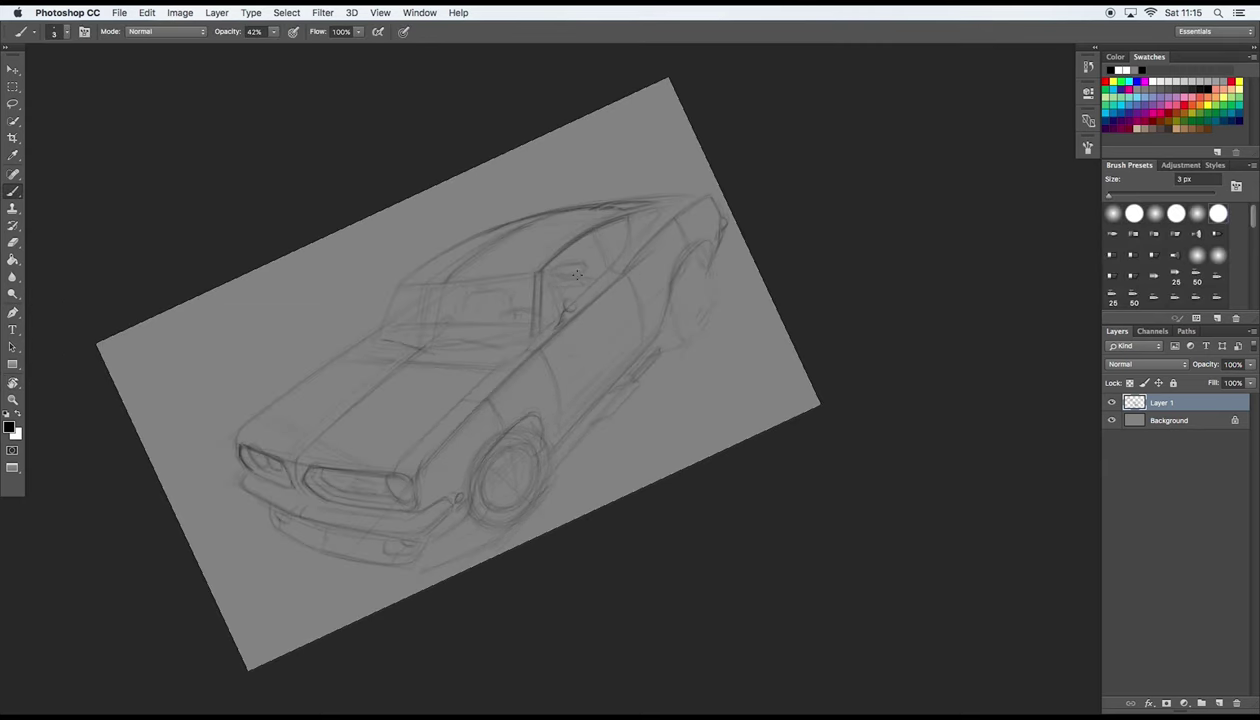
left_click_drag(746, 333, 409, 490)
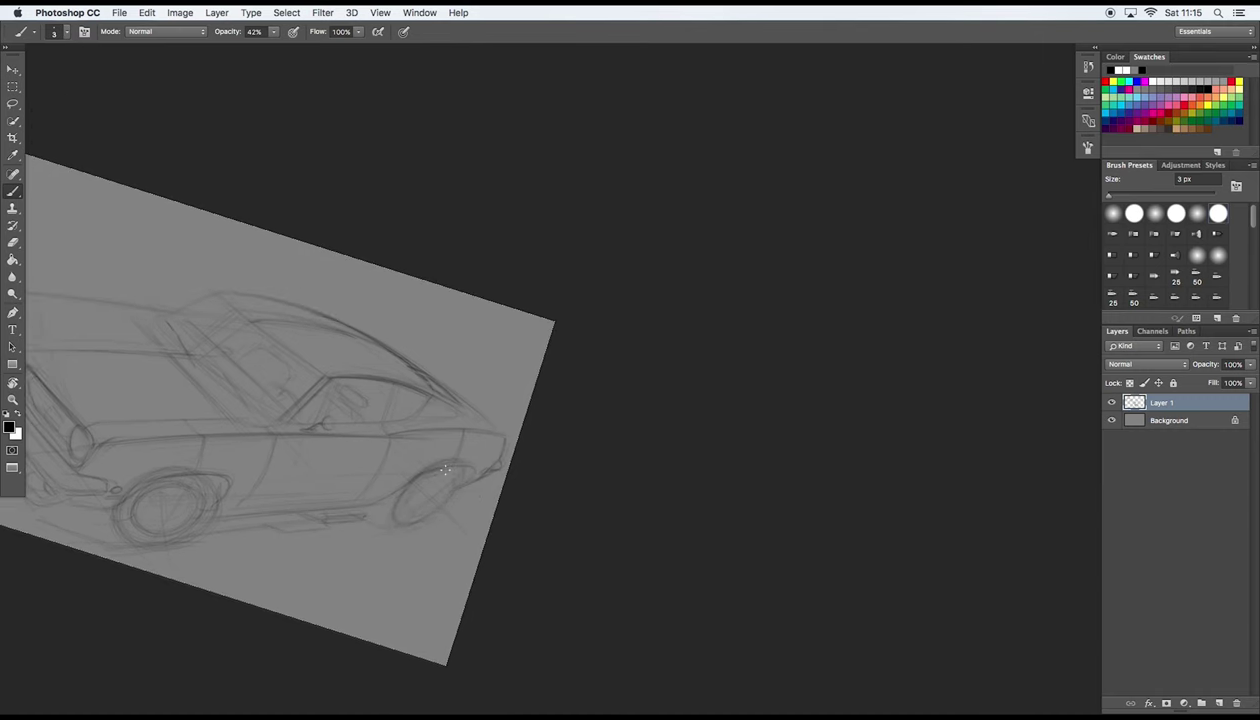
mouse_move(411, 514)
left_mouse_down()
mouse_move(478, 644)
mouse_move(584, 540)
mouse_move(560, 520)
left_mouse_up()
Step: Erase faint door lines, darken the beltline, and scale the sketch down to about 92%
key("e")
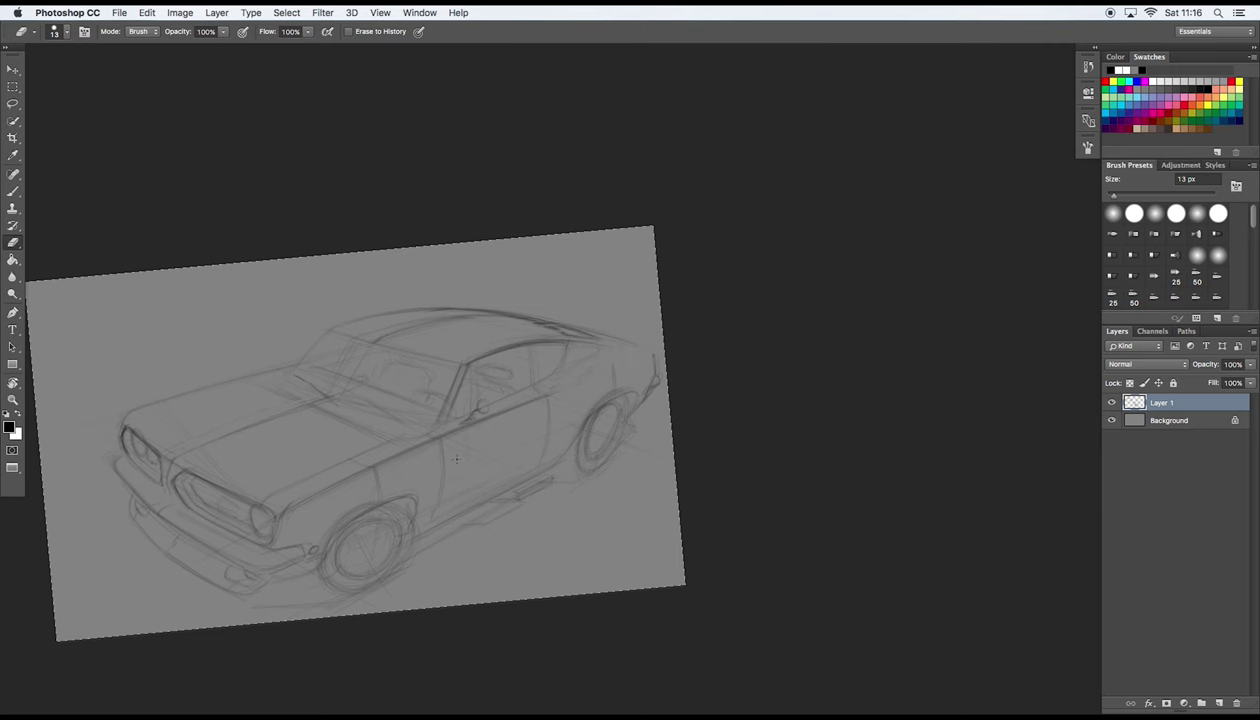
left_click_drag(284, 503, 540, 392)
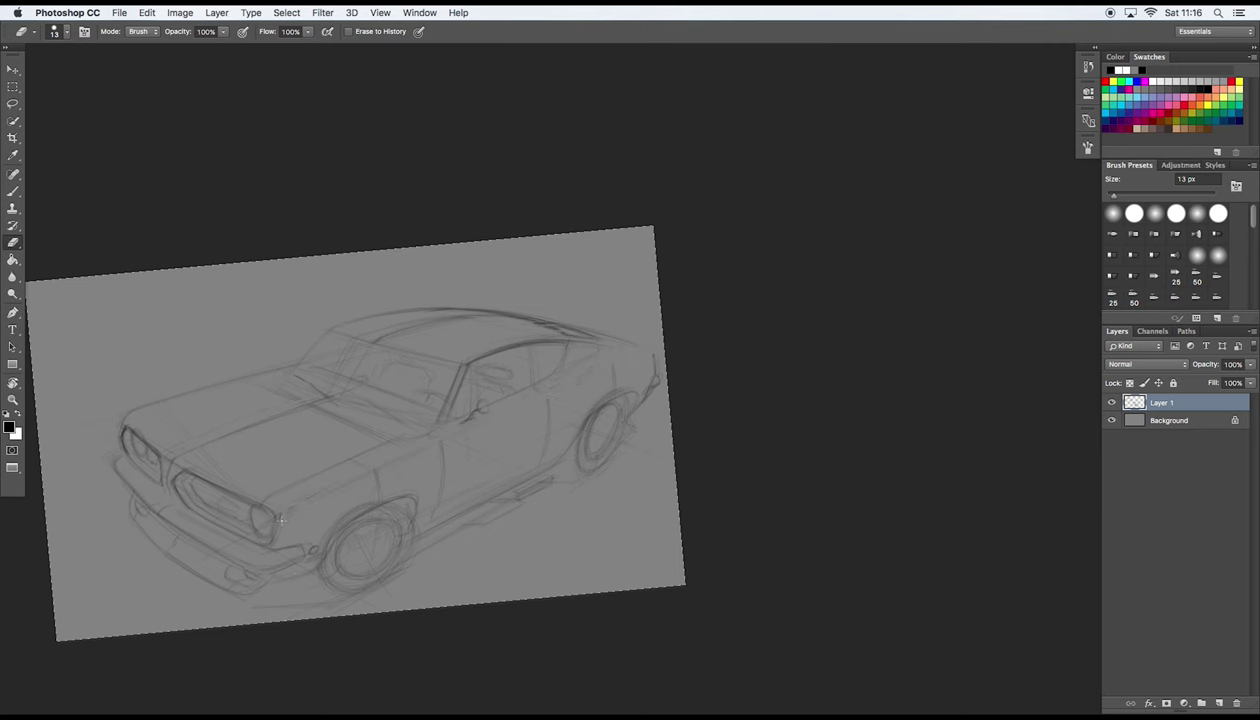
key("b")
left_click_drag(295, 507, 432, 431)
left_click_drag(338, 474, 469, 416)
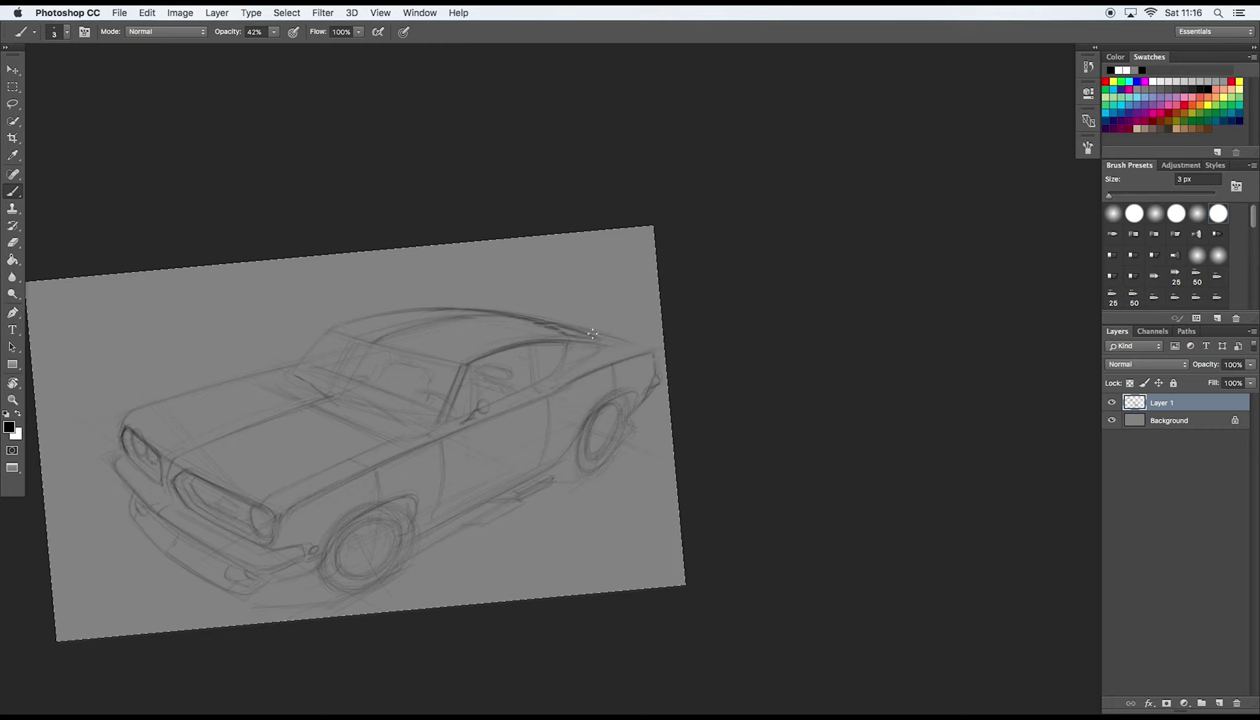
key("ctrl+t")
left_click_drag(672, 236, 660, 258)
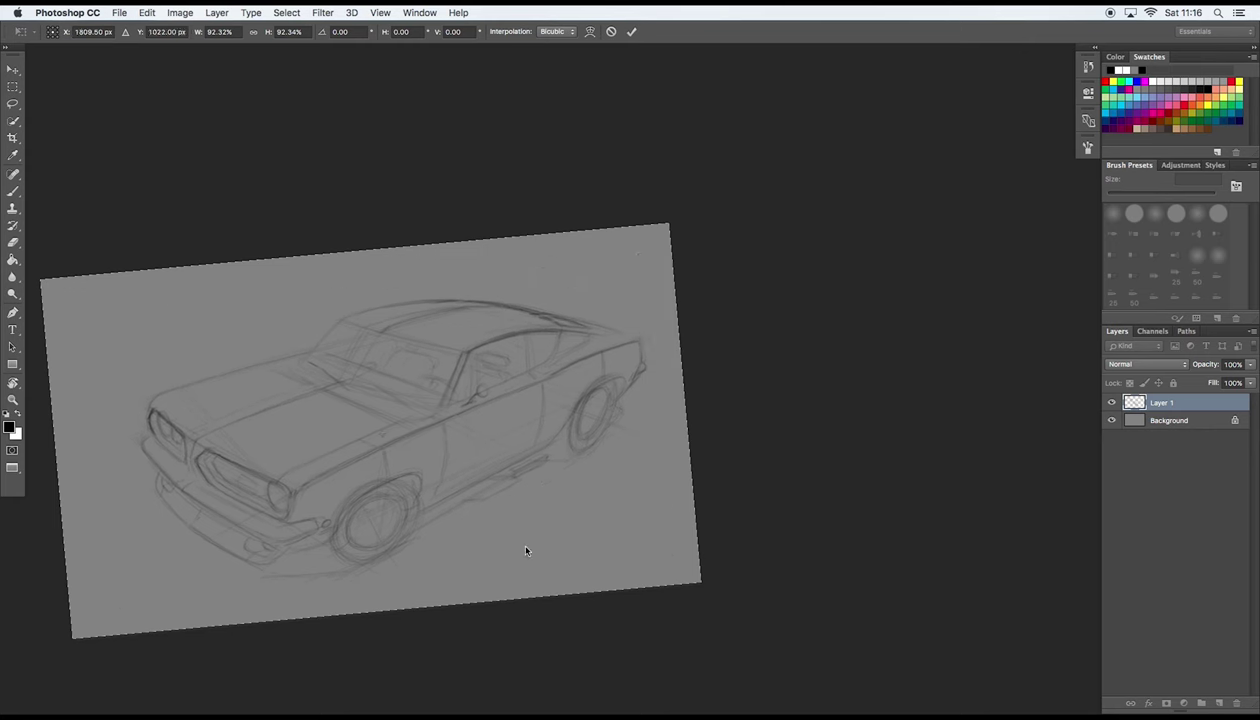
Step: Commit the 92% scale and sketch the rear wheel arch and upper rear bodywork
key("Return")
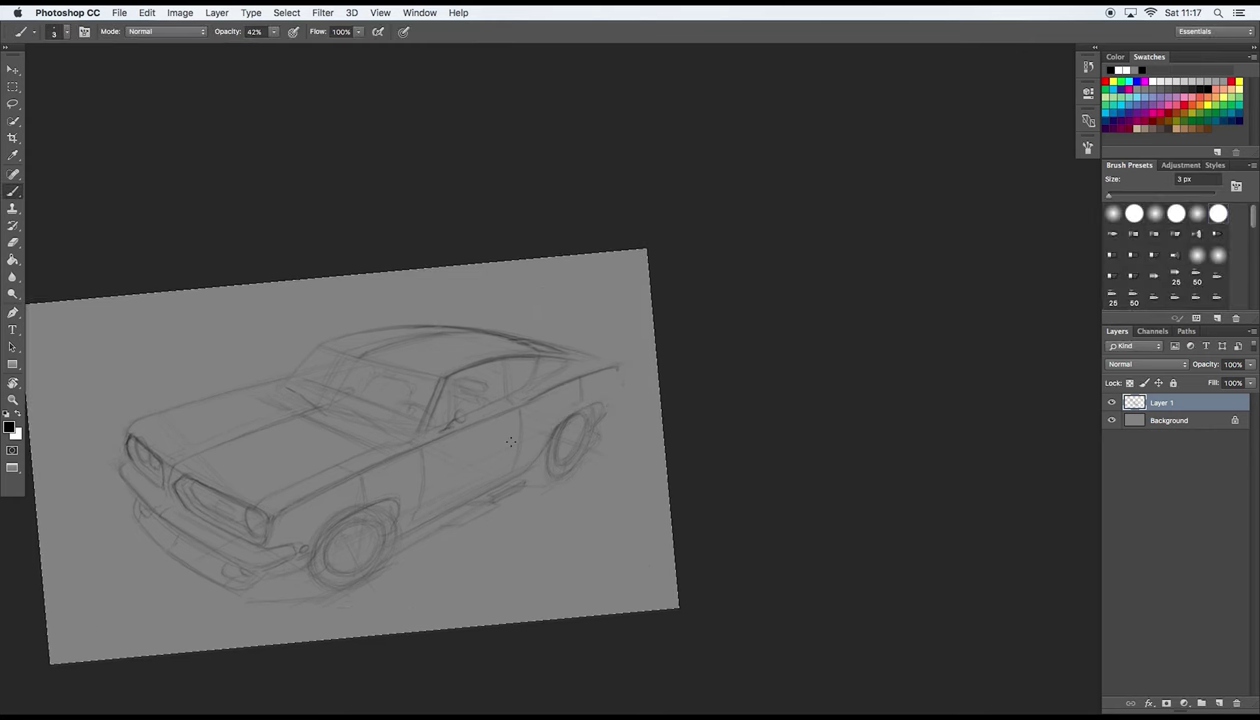
left_click_drag(545, 440, 532, 460)
left_click_drag(598, 412, 628, 385)
mouse_move(600, 362)
left_mouse_down()
mouse_move(526, 392)
mouse_move(566, 378)
left_mouse_up()
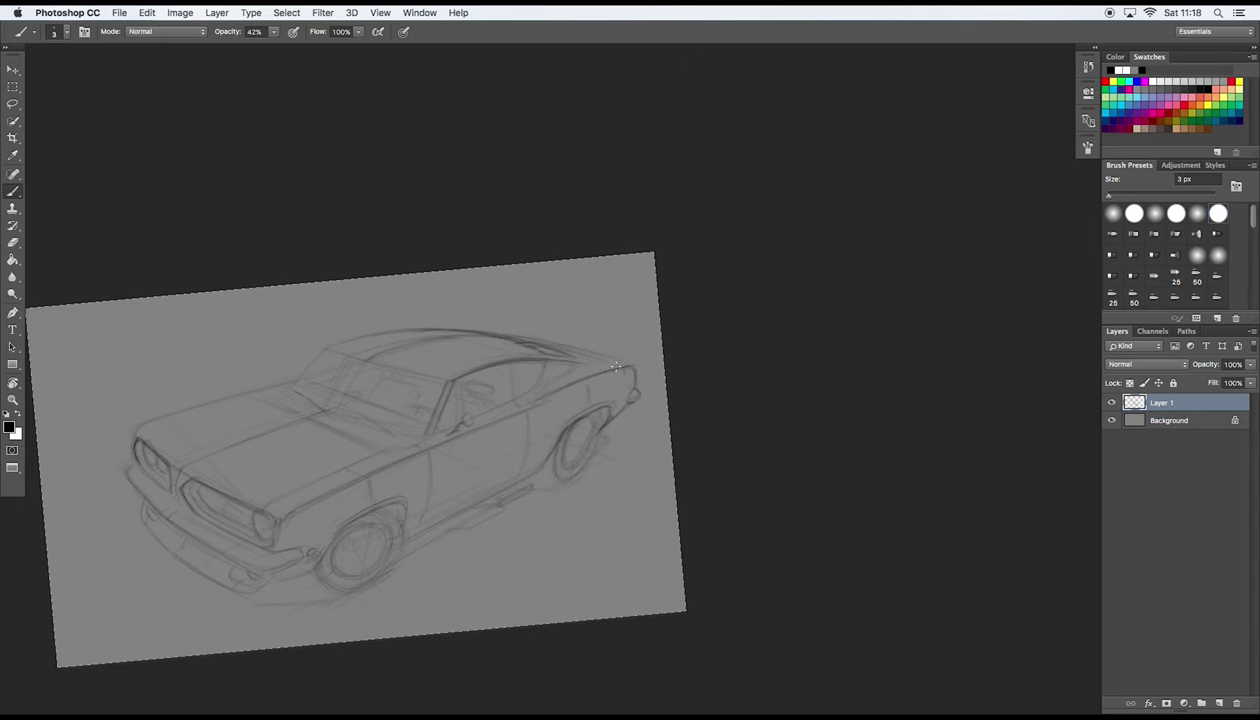
Step: Zoom in on the car's rear and add a stroke along the roofline
left_click_drag(617, 368, 582, 412)
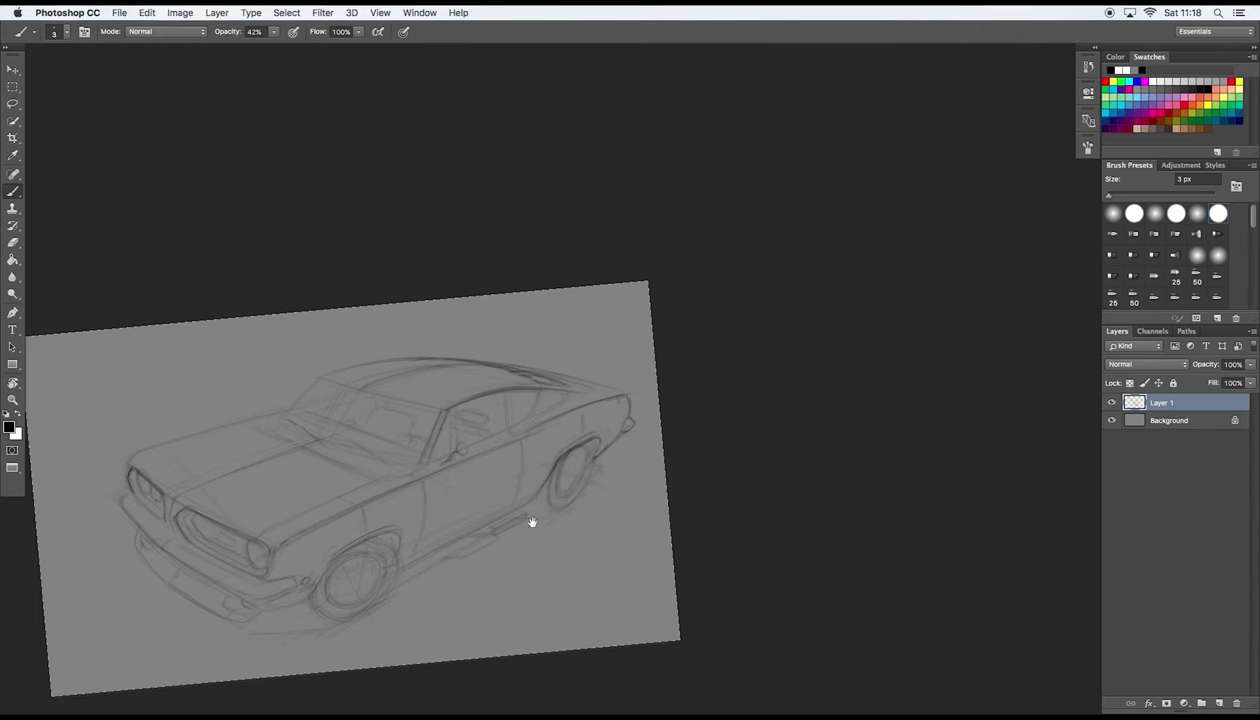
left_click_drag(522, 501, 577, 471)
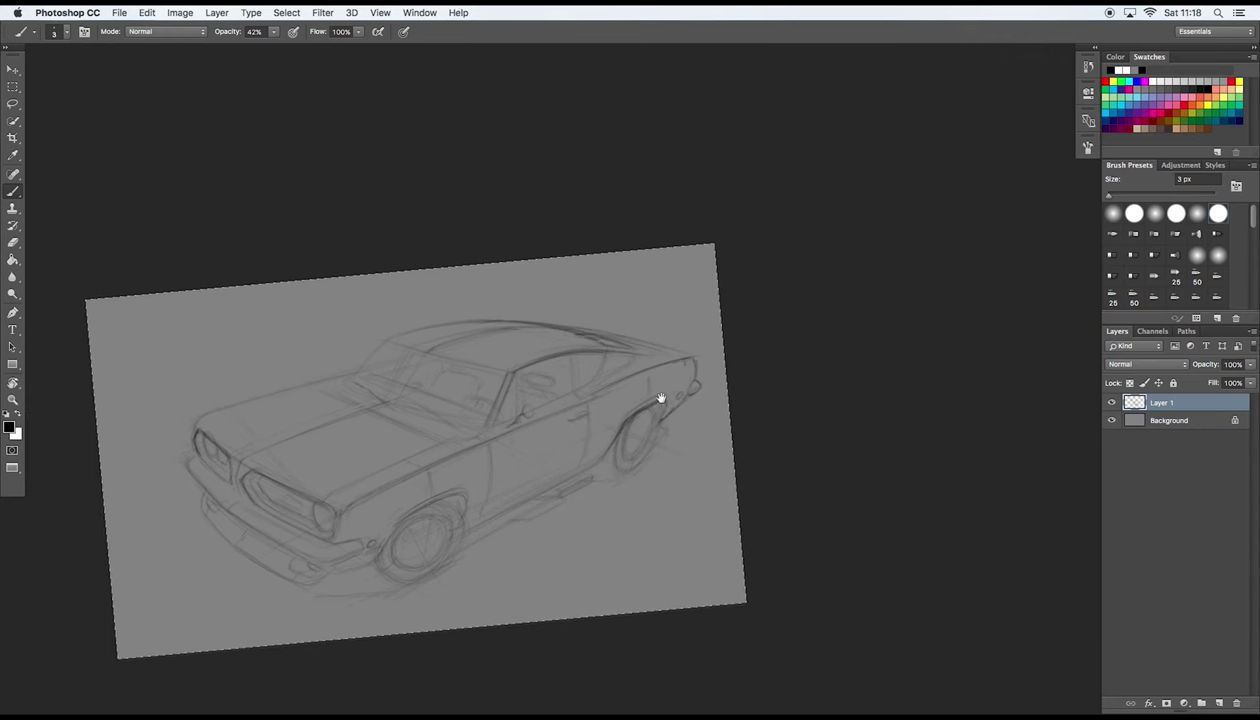
left_click_drag(482, 404, 607, 378)
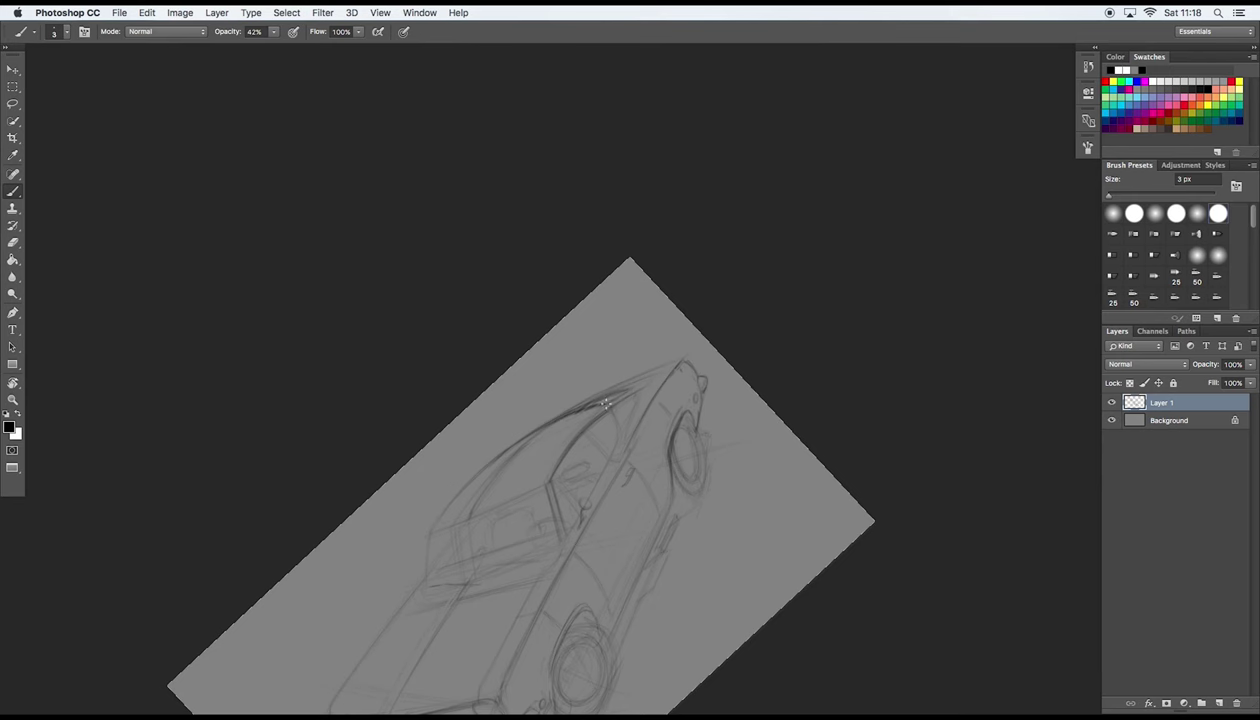
left_click_drag(568, 394, 660, 358)
mouse_move(546, 423)
left_mouse_down()
mouse_move(484, 537)
mouse_move(540, 385)
mouse_move(407, 435)
mouse_move(440, 372)
left_mouse_up()
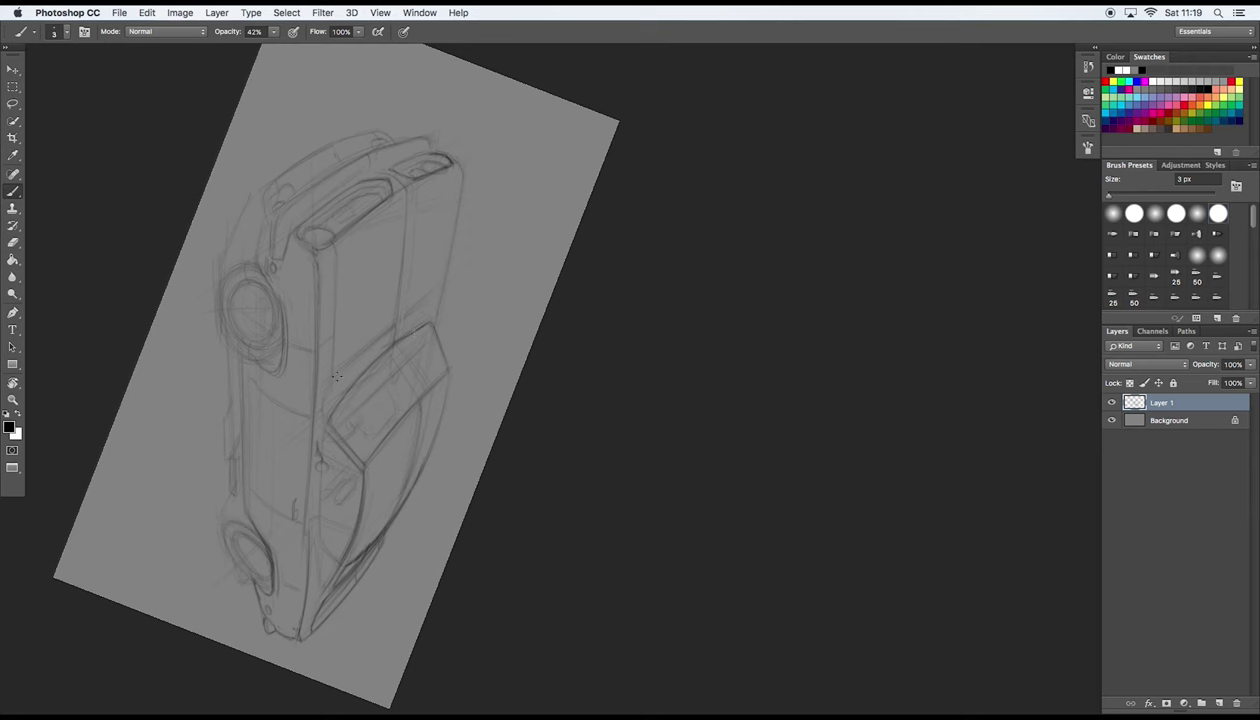
mouse_move(392, 453)
left_mouse_down()
mouse_move(343, 593)
mouse_move(476, 500)
left_mouse_up()
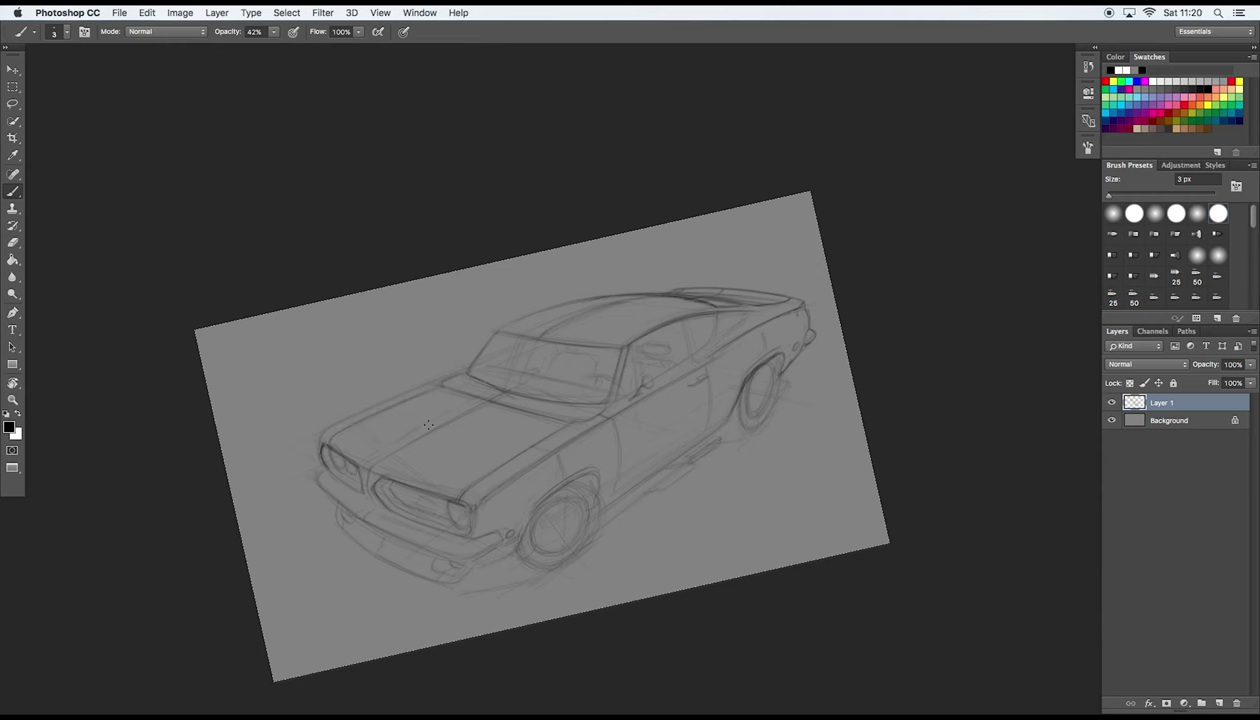
Step: Draw and darken two scoop outlines on the hood, then reset the view rotation to 0°
left_click_drag(378, 445, 476, 400)
left_click_drag(408, 459, 491, 405)
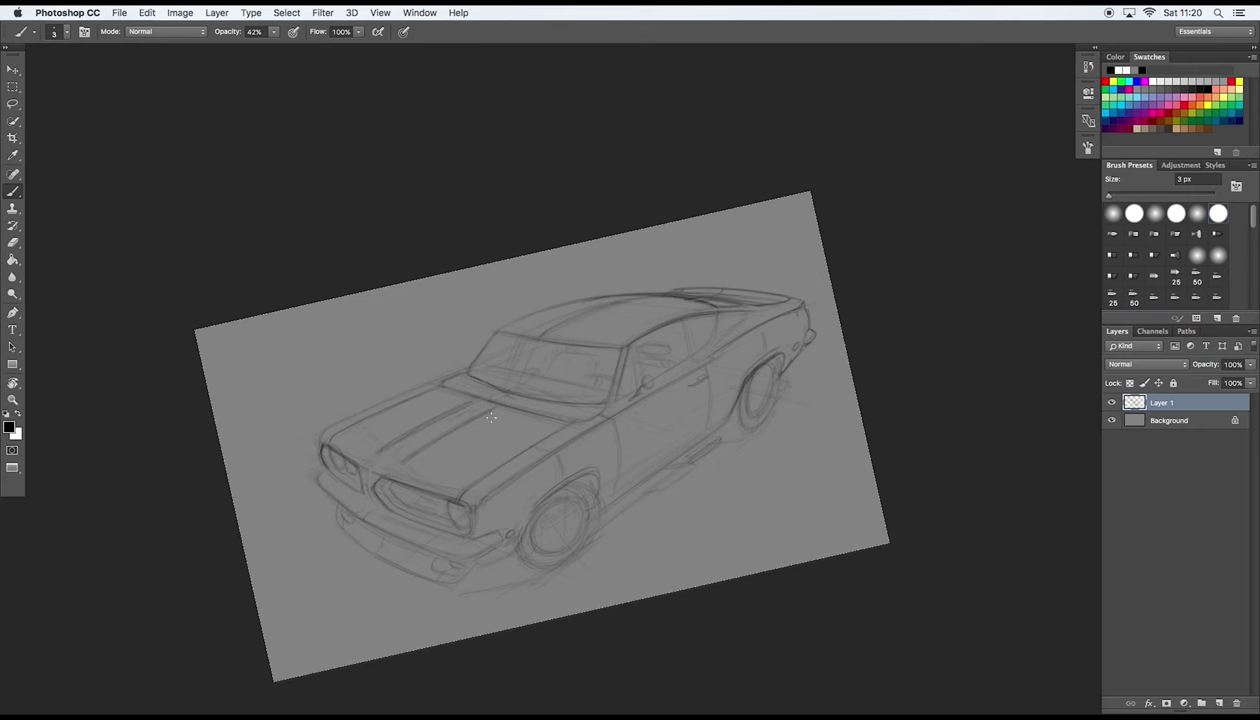
left_click_drag(428, 438, 482, 408)
key("r")
left_click_drag(465, 397, 387, 590)
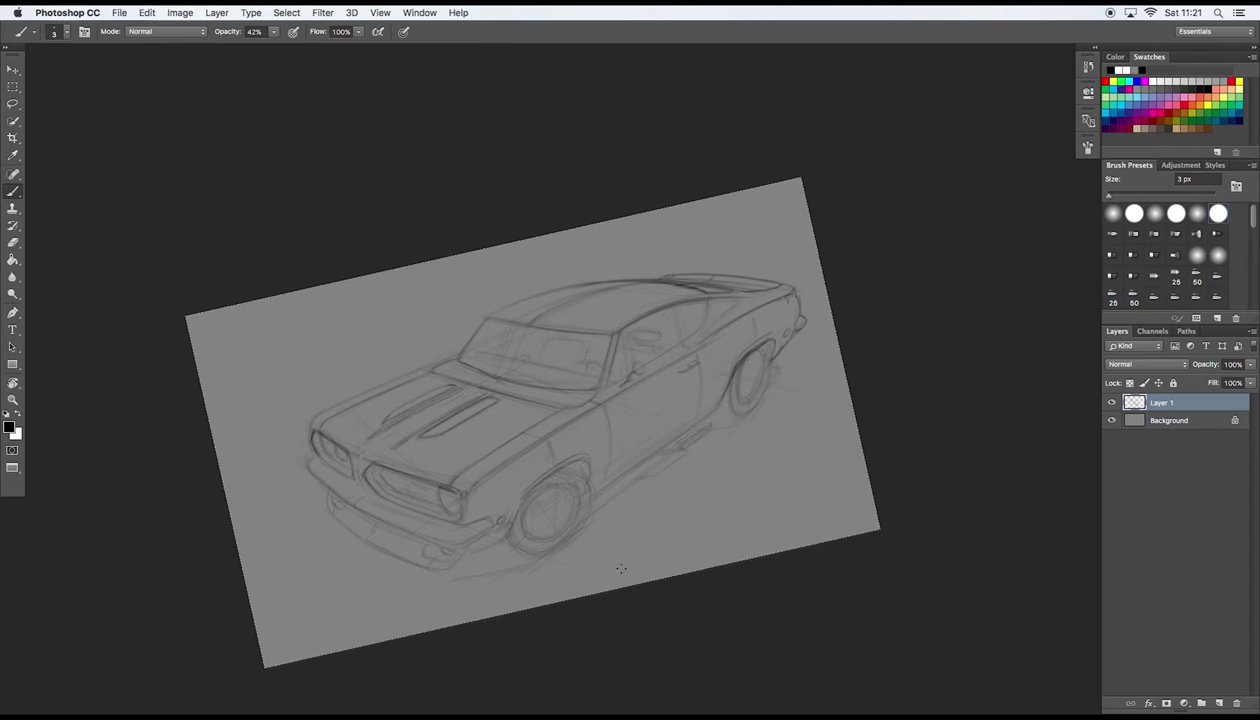
key("Escape")
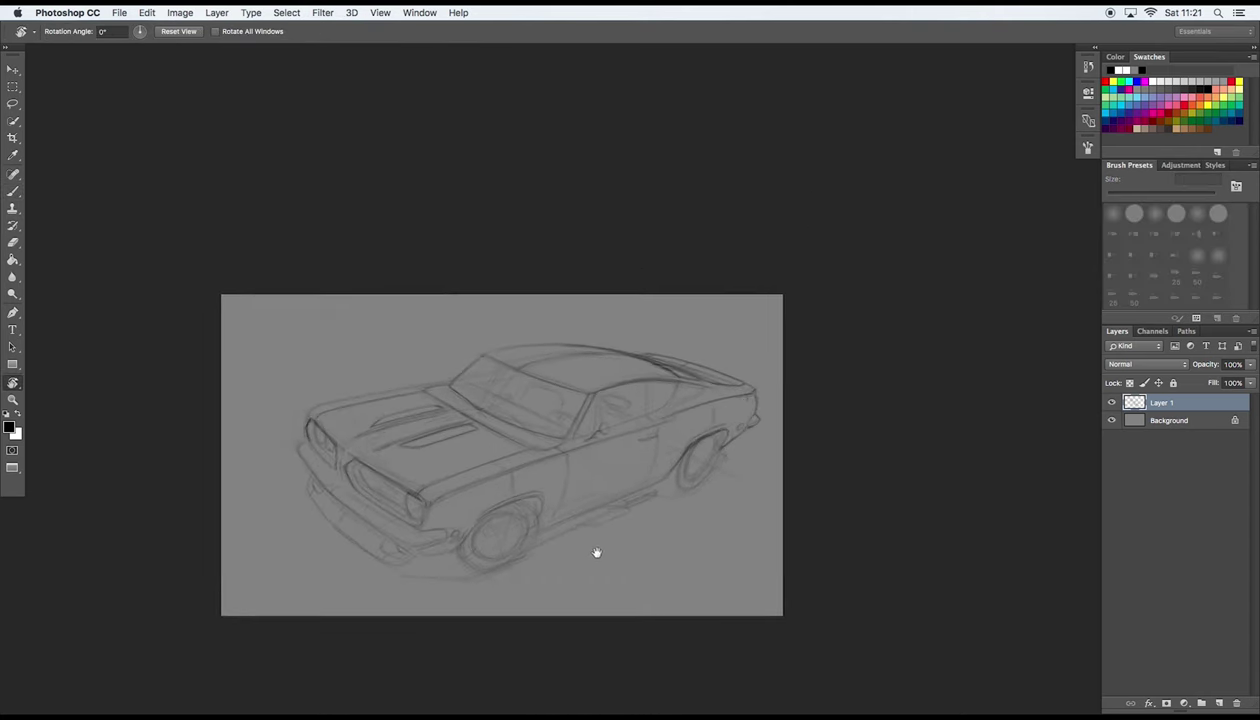
Step: Lasso the cabin and roof onto Layer 2, stretching it to about 106% with a slanted top
key("l")
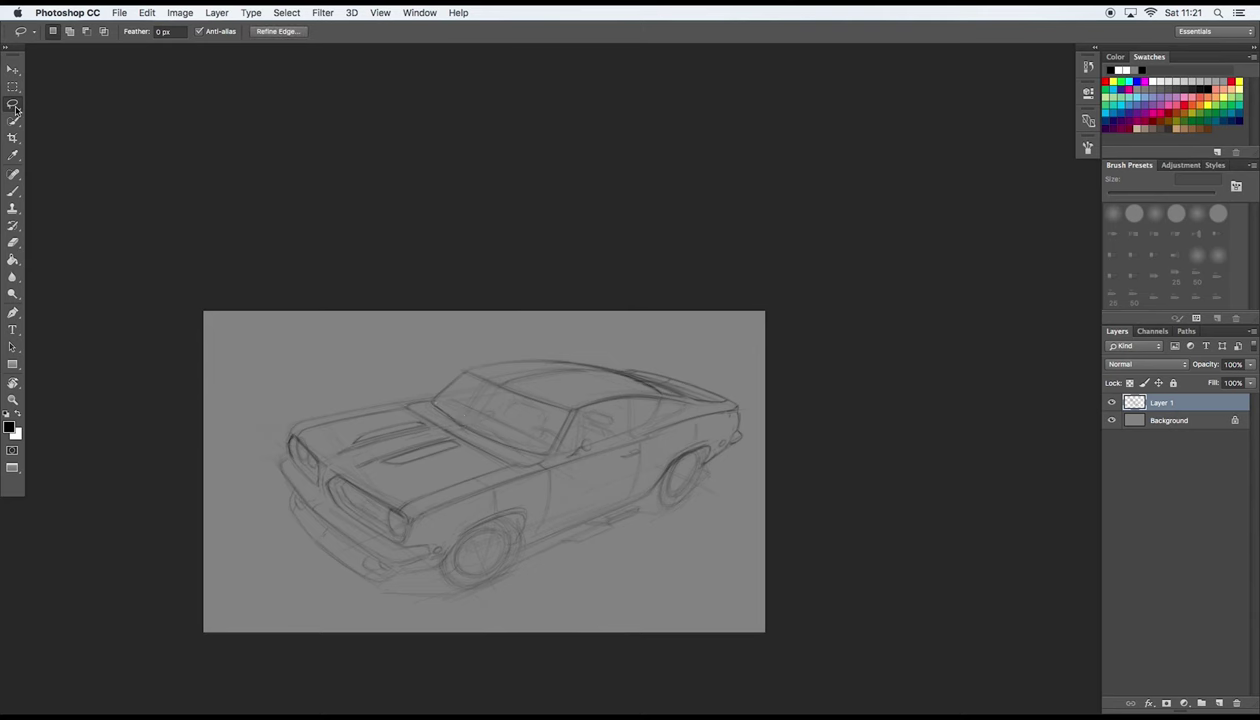
left_click(695, 411)
left_click(645, 380)
double_click(433, 366)
key("ctrl+j")
key("ctrl+t")
left_click_drag(566, 357, 566, 351)
left_click_drag(427, 351, 433, 356)
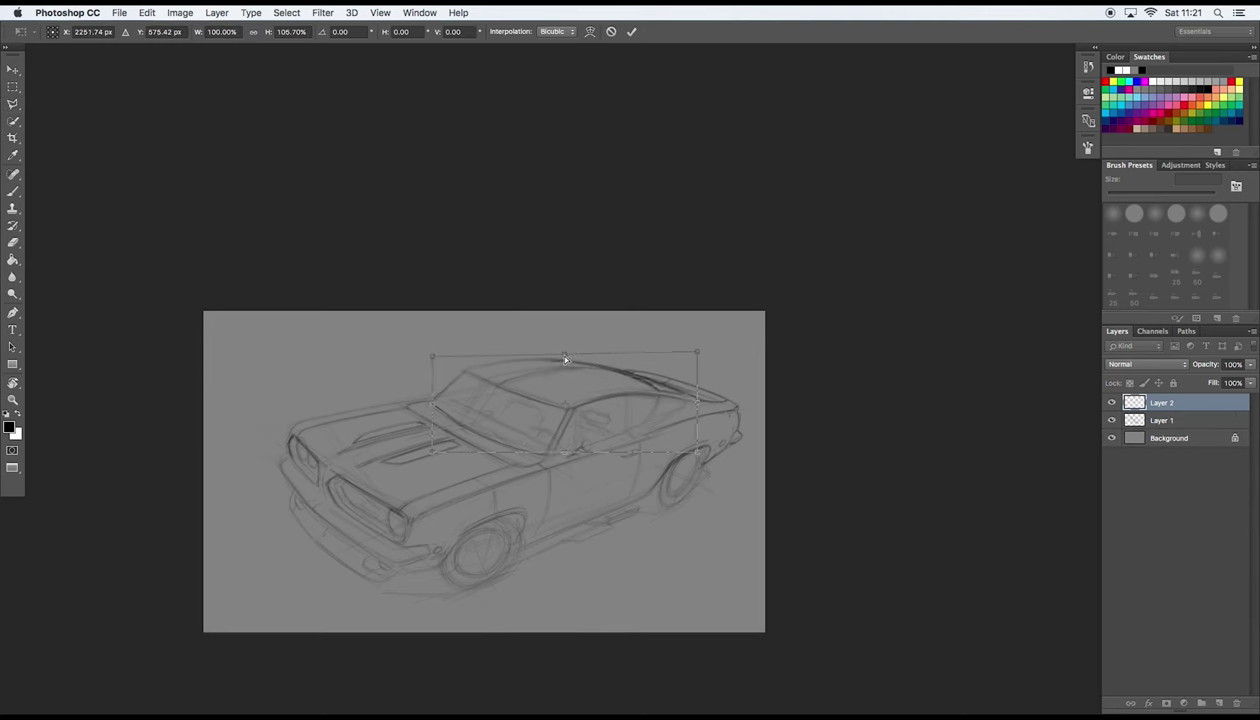
key("Return")
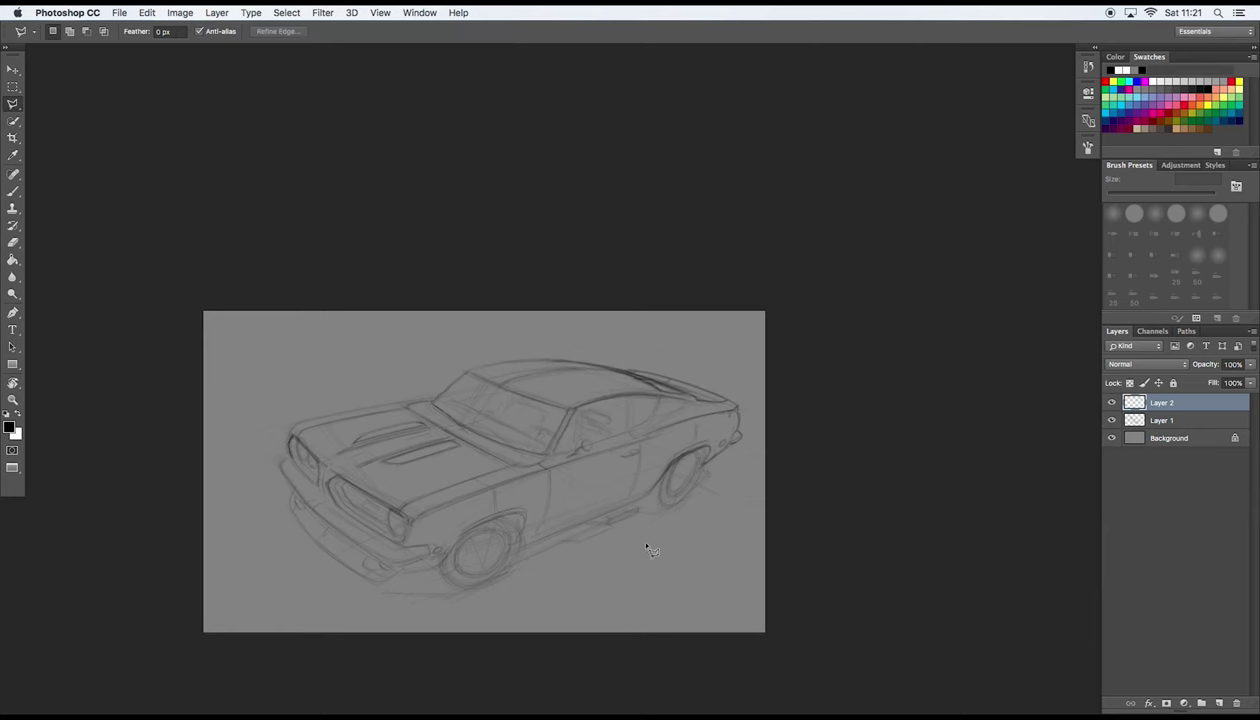
left_click_drag(580, 560, 570, 561)
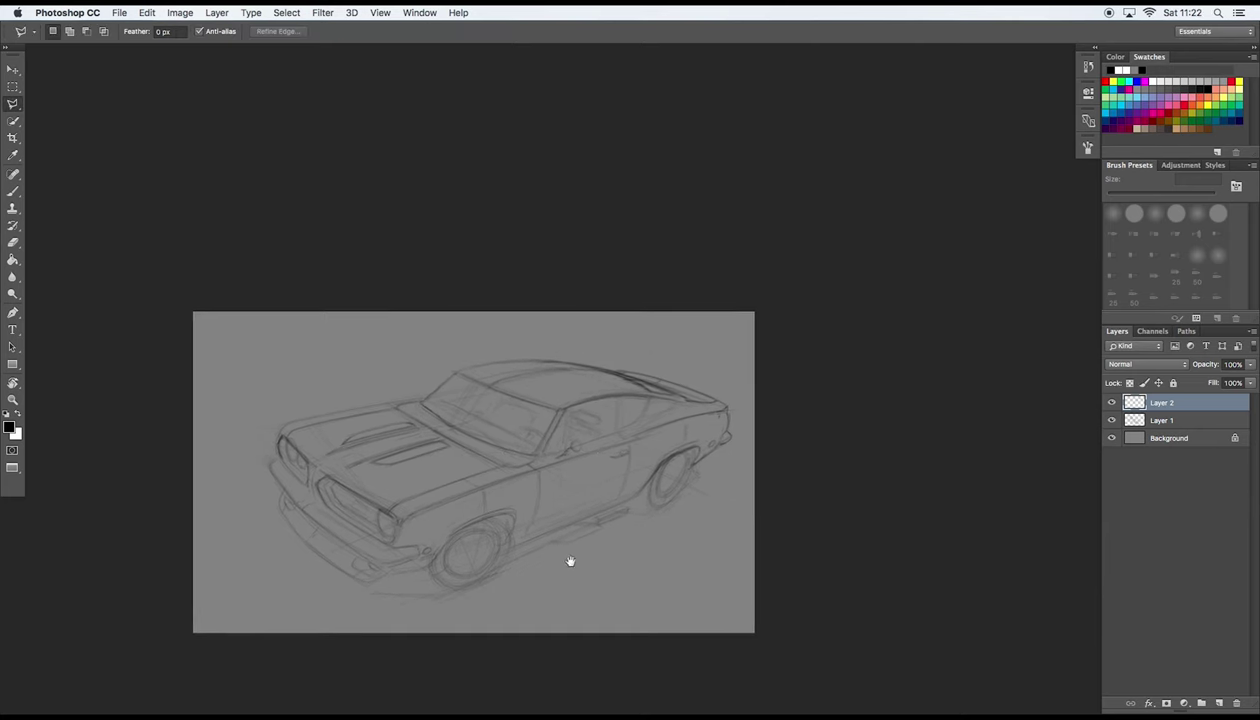
key("b")
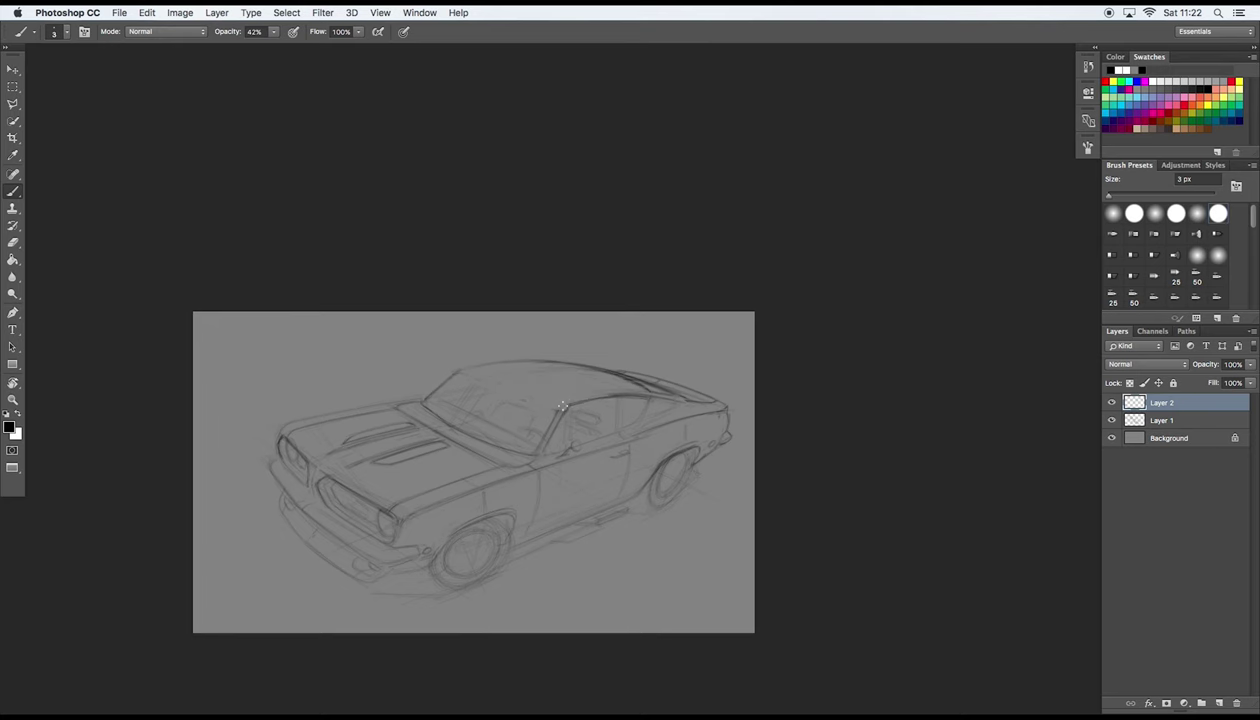
Step: Level the view, then draw the ground shadow line, lower body line and a hood stroke
key("r")
left_click_drag(571, 481, 301, 565)
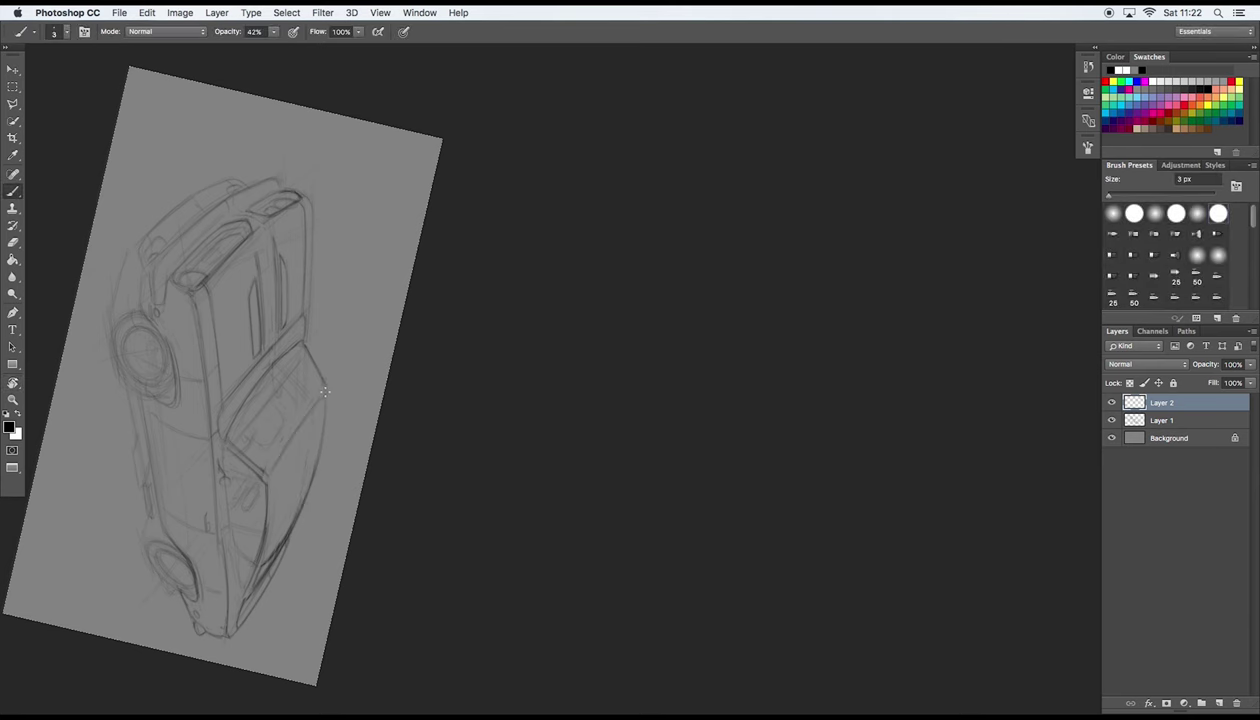
key("r")
left_click_drag(309, 516, 717, 498)
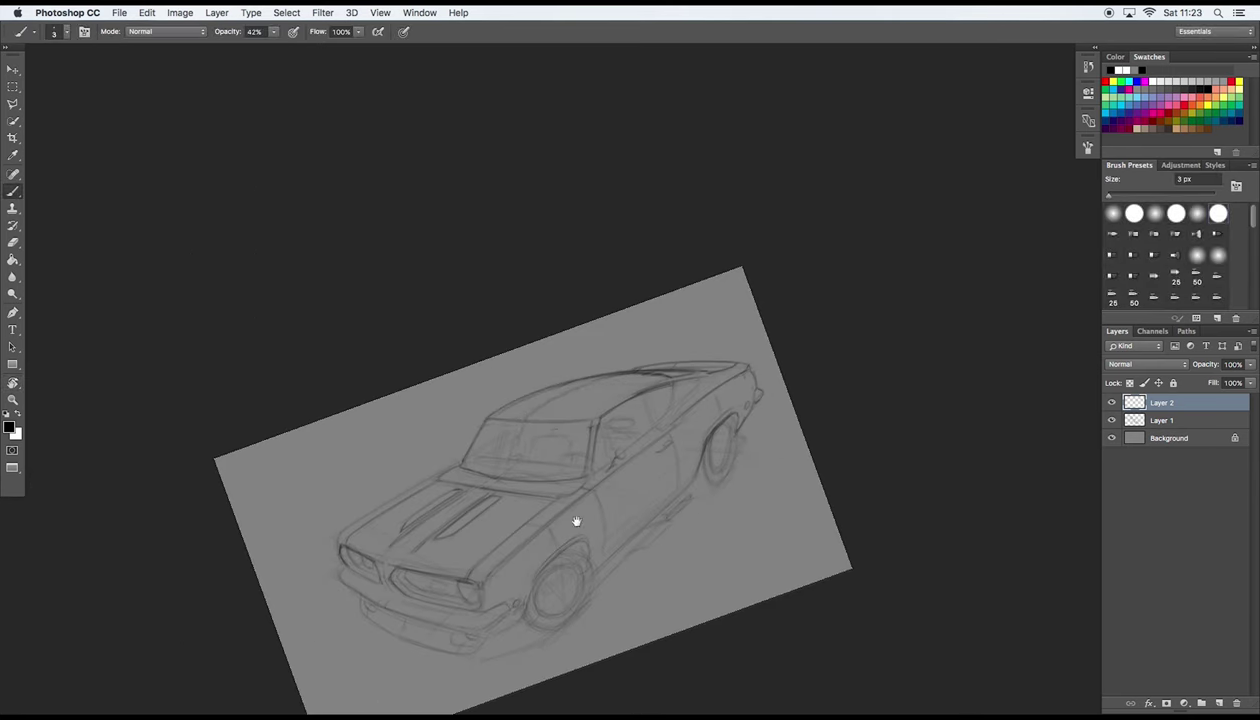
left_click_drag(576, 521, 571, 517)
key("r")
left_click_drag(518, 432, 403, 463)
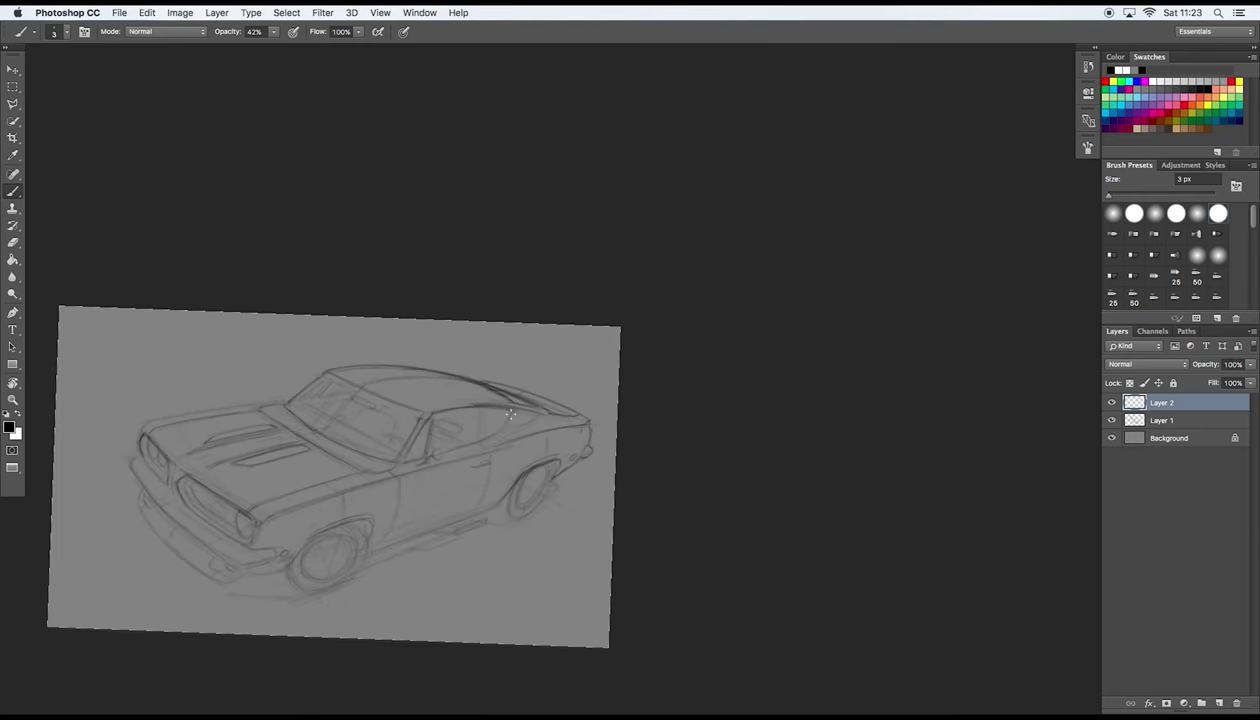
left_click_drag(520, 552, 603, 559)
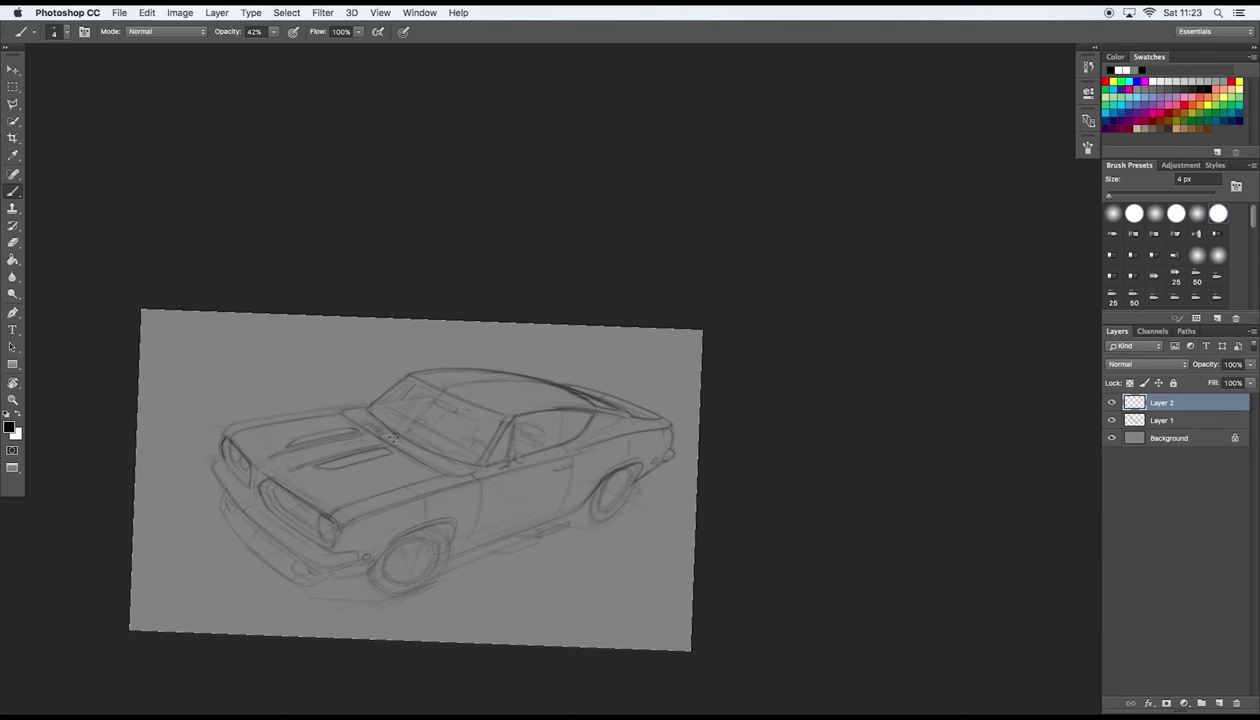
scroll(517, 554, "down", 2)
scroll(529, 527, "left", 5)
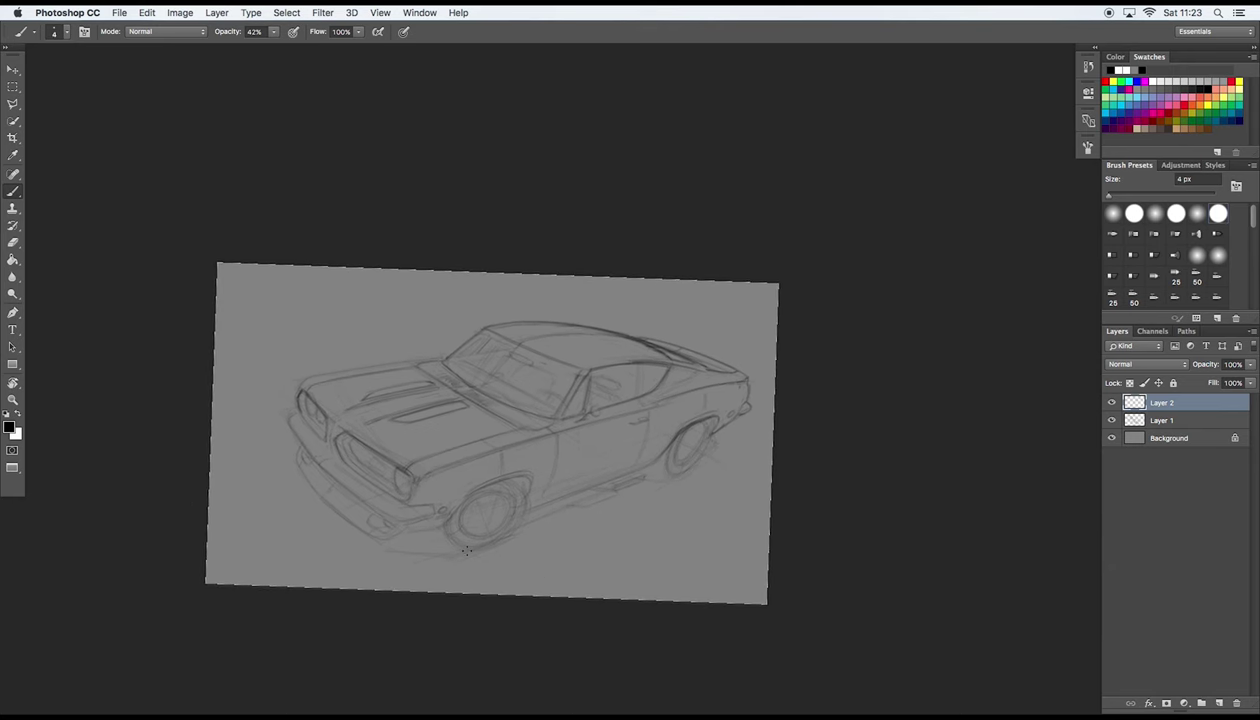
mouse_move(387, 550)
left_mouse_down()
mouse_move(442, 544)
mouse_move(612, 480)
mouse_move(673, 477)
left_mouse_up()
left_click_drag(298, 548, 208, 452)
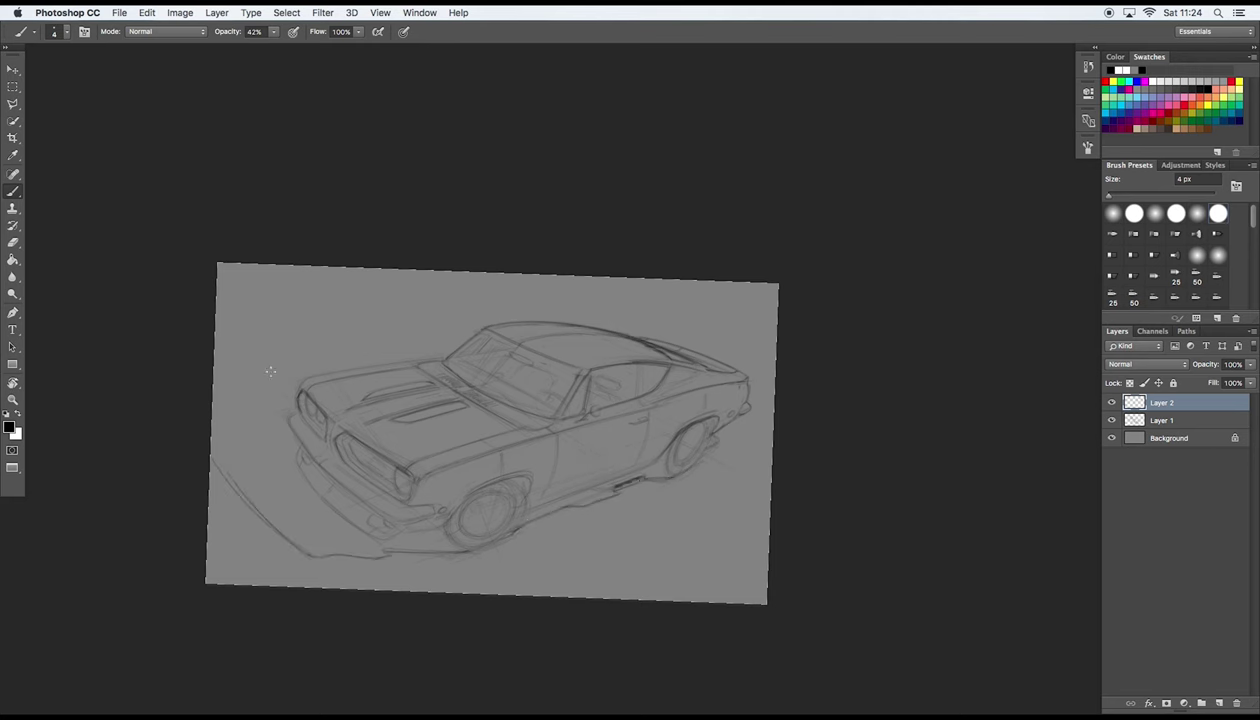
mouse_move(294, 362)
left_mouse_down()
mouse_move(420, 333)
mouse_move(328, 338)
left_mouse_up()
Step: Darken the upper and lower body lines and retrace the side window and front pillar
scroll(675, 568, "up", 2)
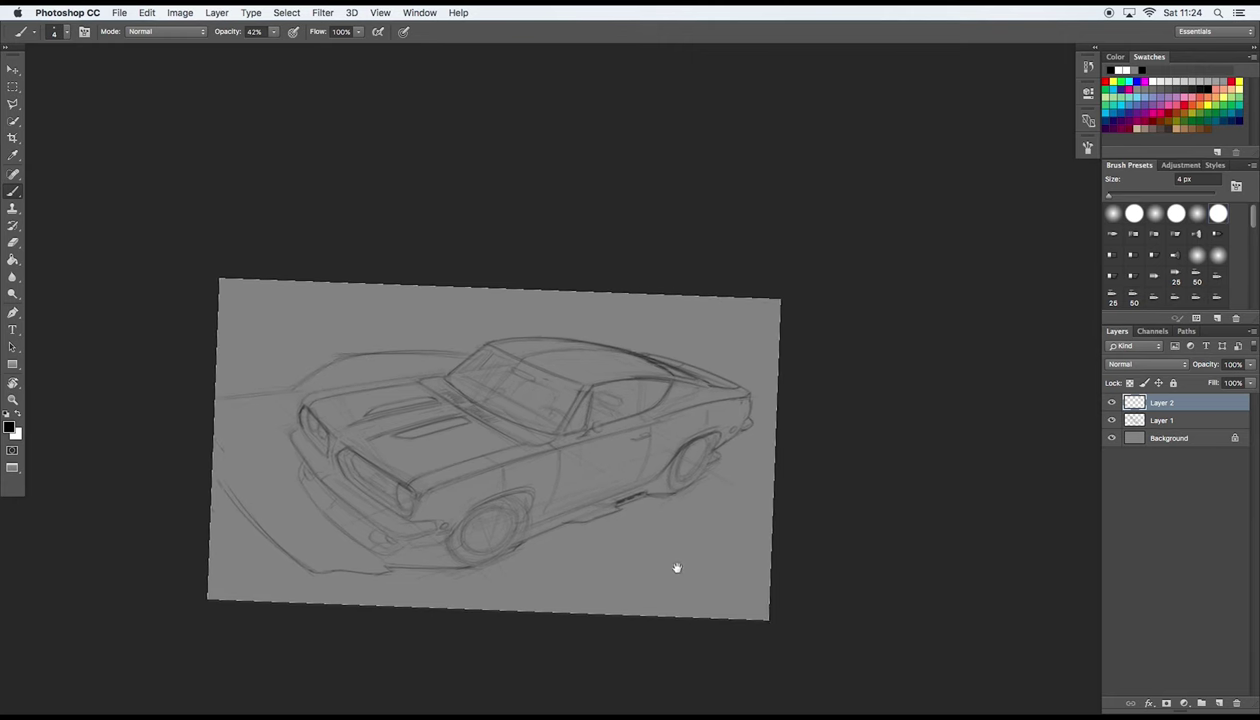
left_click_drag(509, 454, 591, 424)
scroll(606, 417, "up", 2)
scroll(606, 417, "right", 2)
left_click_drag(484, 533, 624, 482)
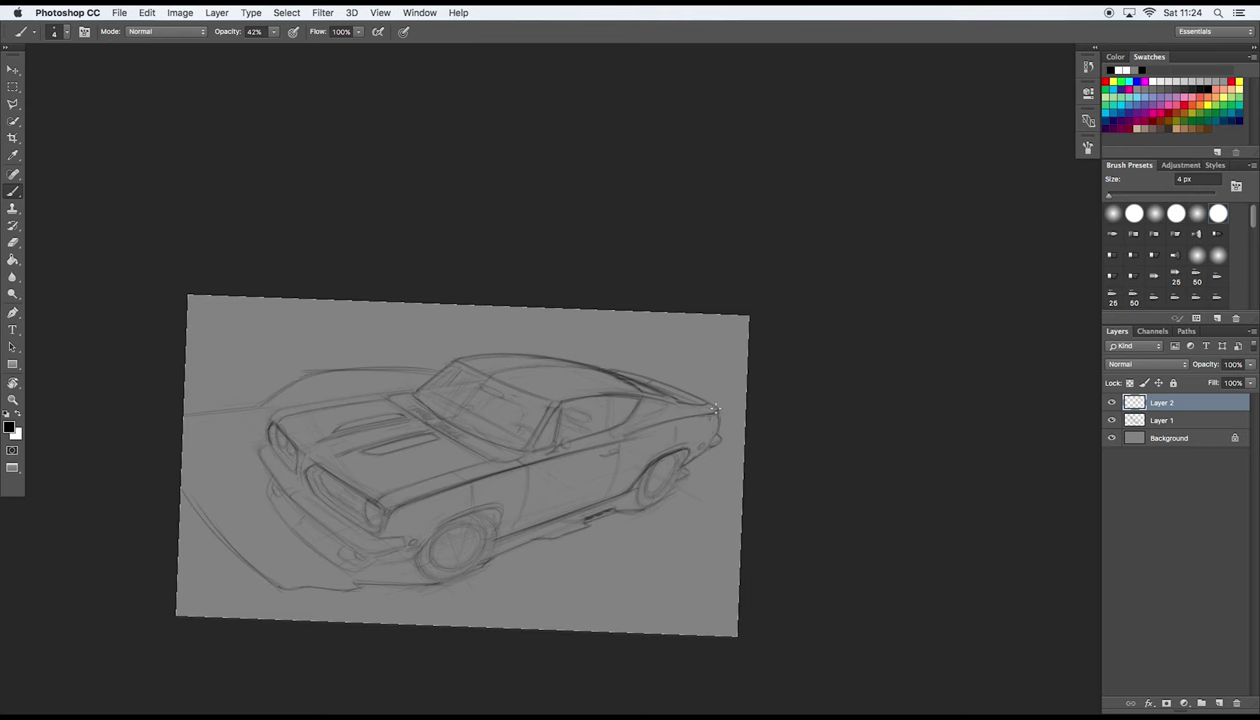
scroll(714, 408, "up", 2)
mouse_move(528, 450)
left_mouse_down()
mouse_move(550, 404)
mouse_move(634, 398)
left_mouse_up()
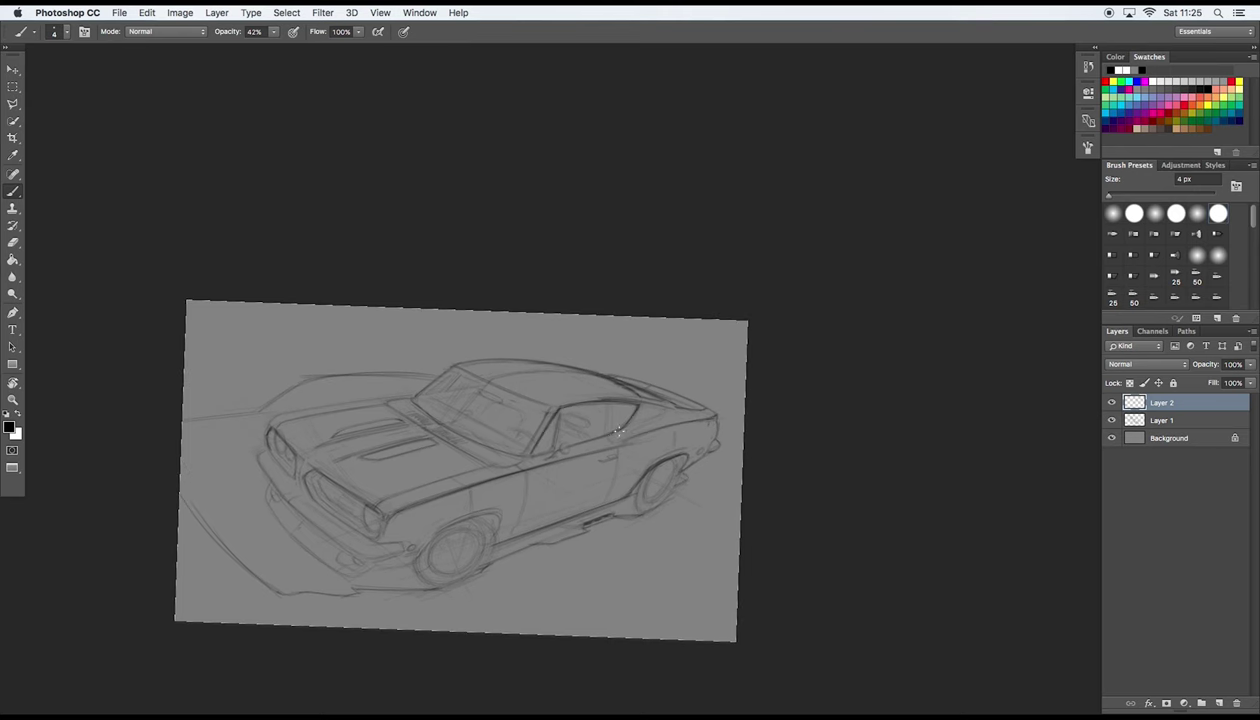
left_click_drag(553, 456, 556, 456)
left_click_drag(555, 405, 531, 446)
scroll(570, 420, "up", 1)
mouse_move(639, 515)
left_mouse_down()
mouse_move(607, 529)
mouse_move(352, 323)
mouse_move(391, 262)
mouse_move(300, 381)
mouse_move(330, 298)
left_mouse_up()
Step: Darken the roof pillar and trace the upper and lower window outlines
mouse_move(298, 383)
left_mouse_down()
mouse_move(318, 316)
mouse_move(362, 262)
left_mouse_up()
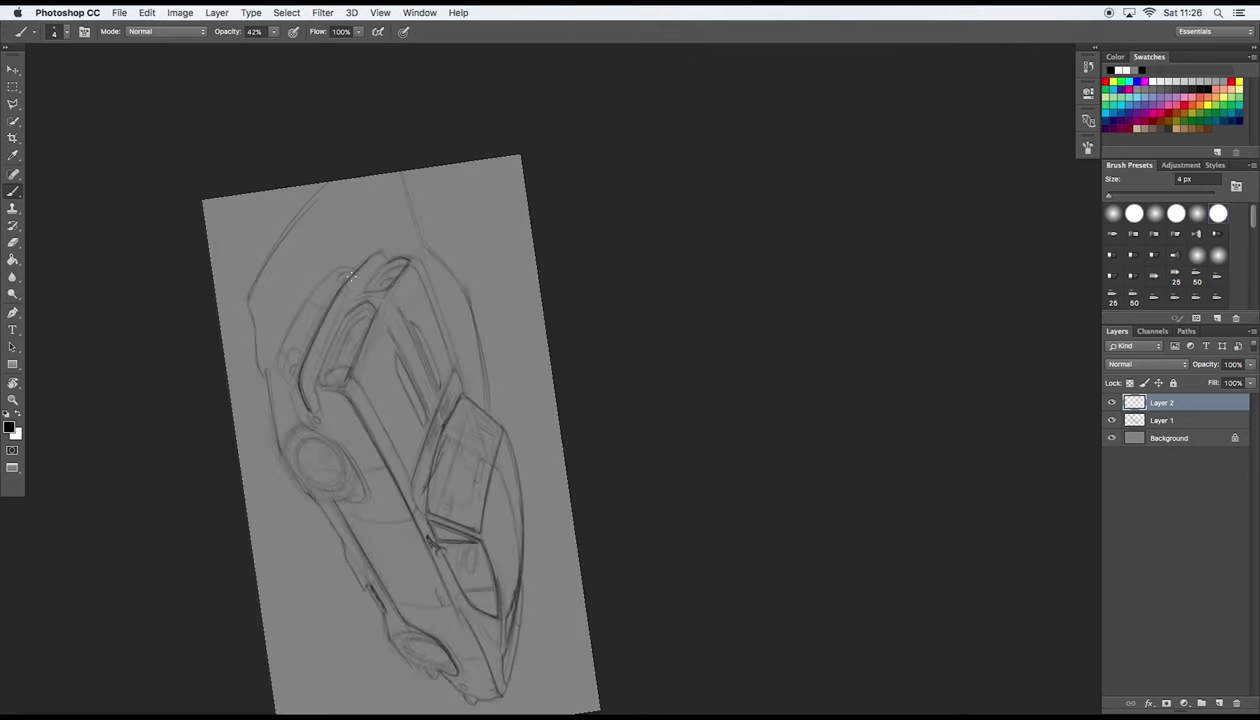
mouse_move(316, 365)
left_mouse_down()
mouse_move(376, 260)
mouse_move(319, 357)
mouse_move(345, 305)
mouse_move(322, 387)
mouse_move(370, 306)
mouse_move(341, 372)
left_mouse_up()
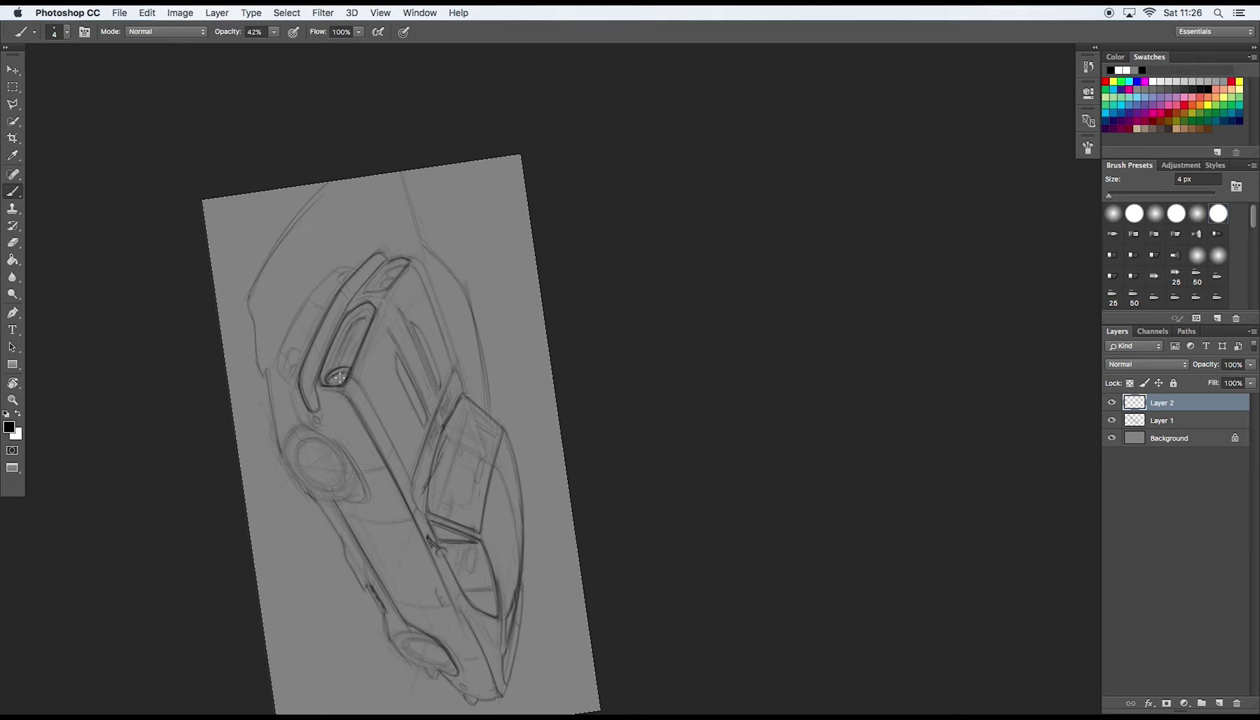
left_click_drag(406, 258, 377, 289)
left_click_drag(395, 270, 375, 288)
left_click_drag(343, 337, 350, 340)
Step: Rotate back to landscape and darken the hood's left edge and hood stripe
left_click_drag(350, 335, 381, 483)
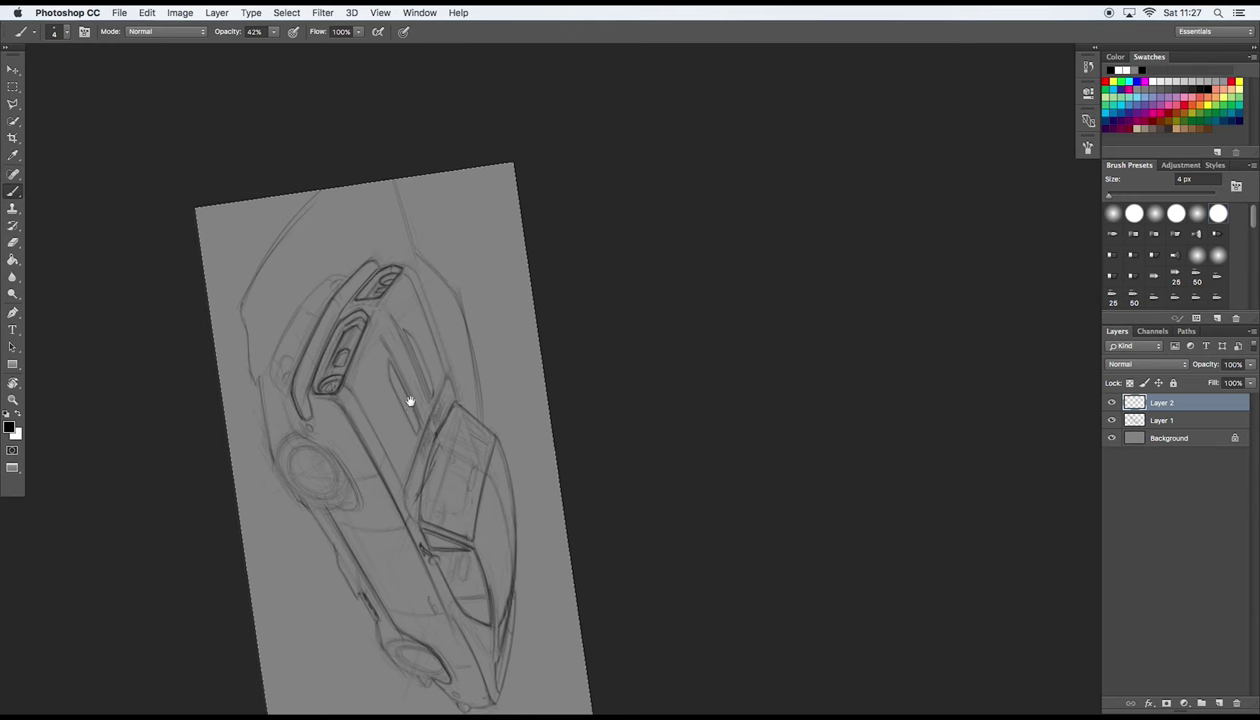
mouse_move(316, 446)
left_mouse_down()
mouse_move(298, 464)
mouse_move(404, 389)
left_mouse_up()
left_click_drag(384, 464, 418, 441)
mouse_move(560, 463)
left_mouse_down()
mouse_move(377, 568)
mouse_move(382, 505)
left_mouse_up()
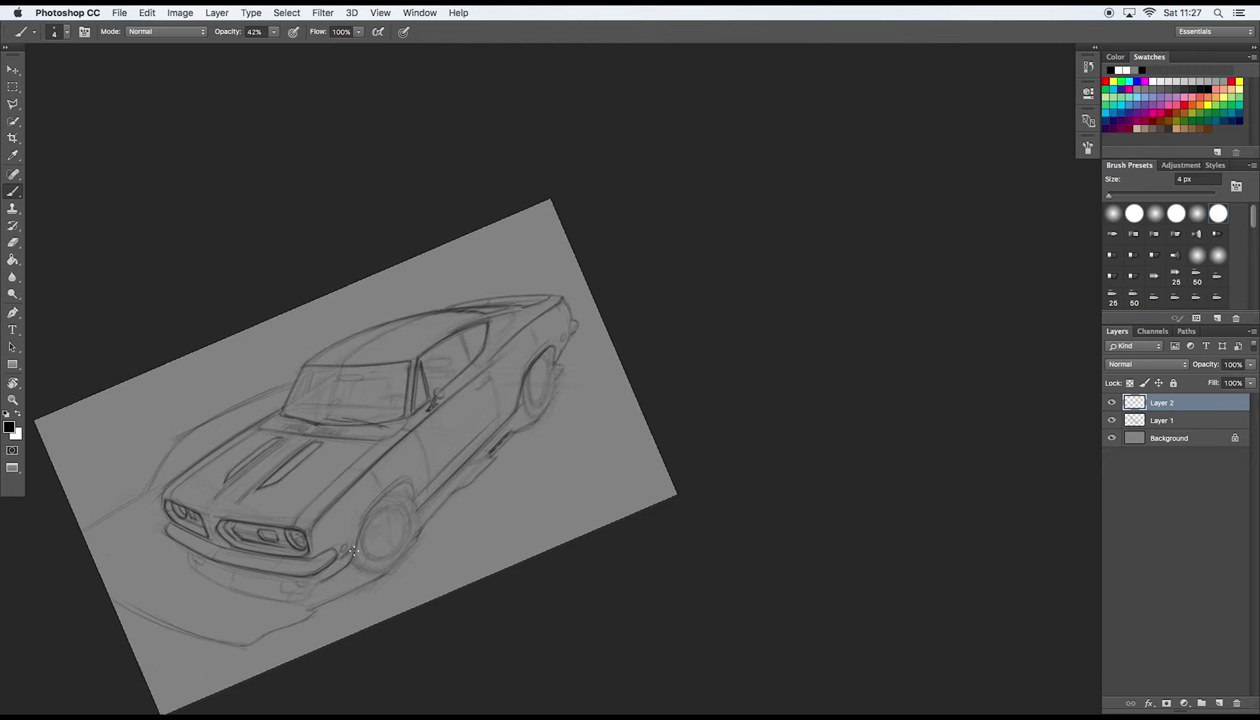
Step: Darken the windshield base line and roof line, rotating the canvas view to reach them
mouse_move(292, 403)
left_mouse_down()
mouse_move(367, 311)
mouse_move(744, 389)
left_mouse_up()
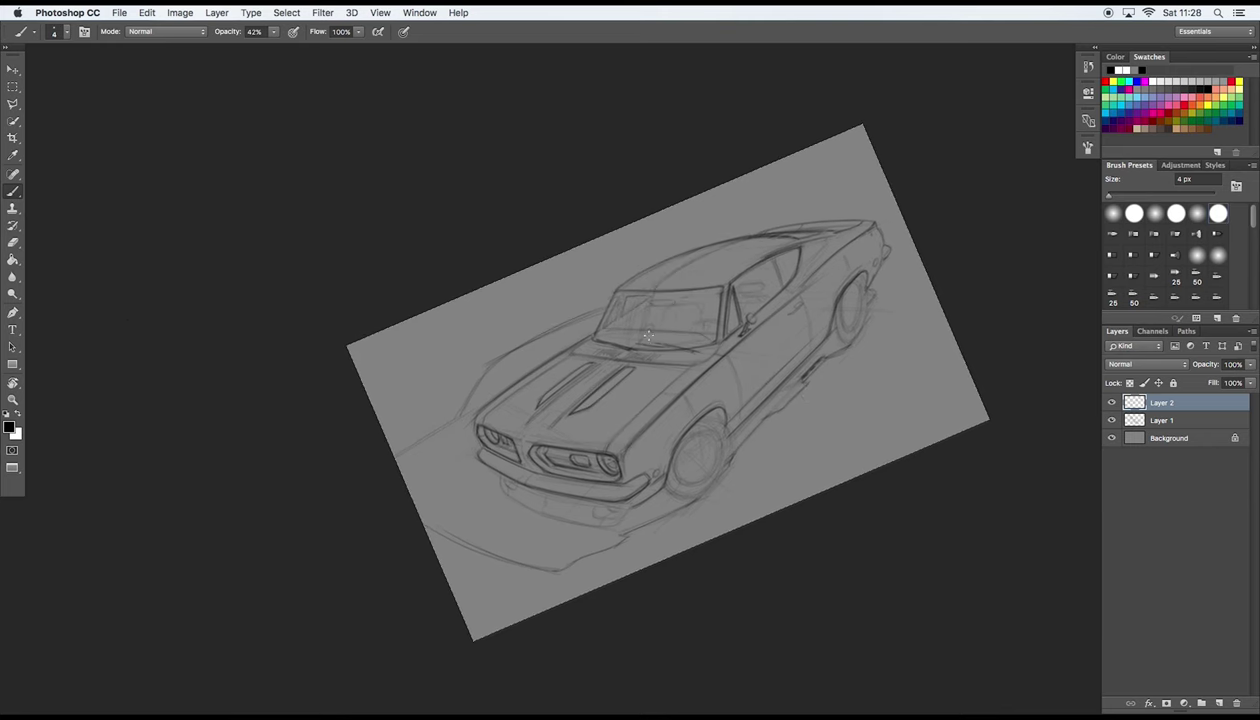
left_click_drag(688, 340, 601, 334)
left_click_drag(713, 323, 628, 348)
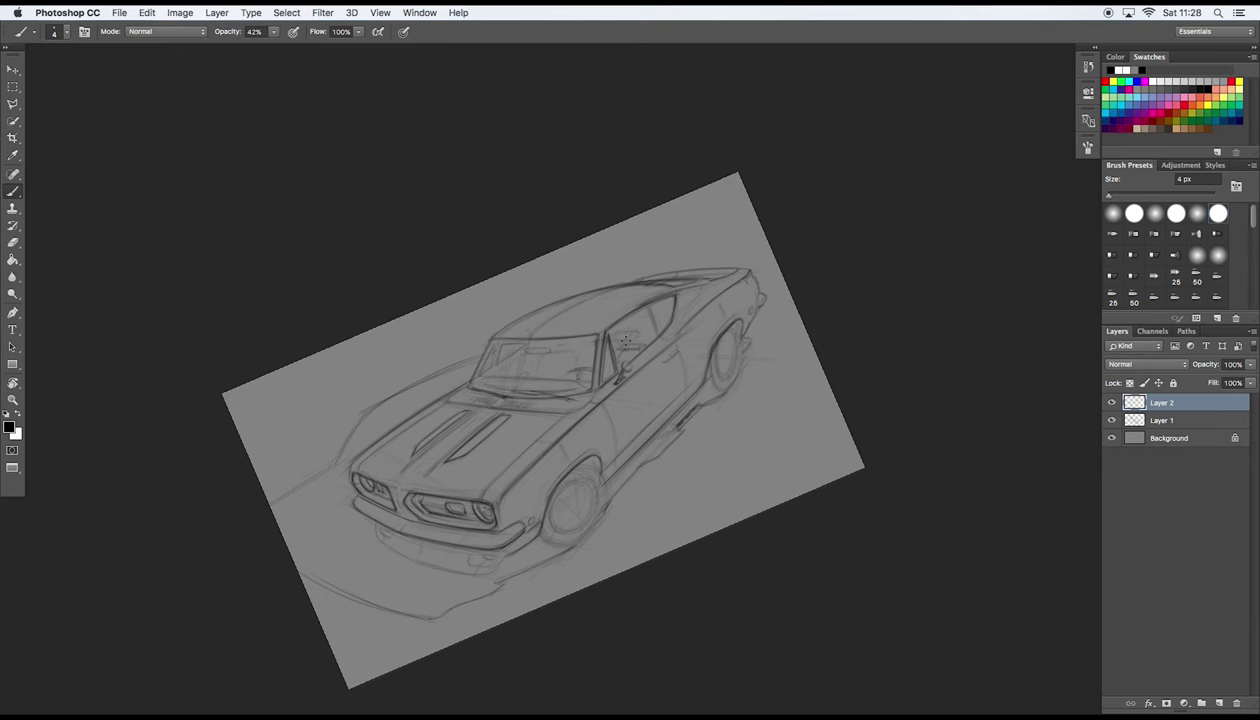
key("r")
mouse_move(515, 500)
left_mouse_down()
mouse_move(413, 492)
mouse_move(445, 373)
left_mouse_up()
mouse_move(505, 333)
left_mouse_down()
mouse_move(566, 347)
mouse_move(466, 400)
left_mouse_up()
Step: Add a short stroke on the front bumper and rotate the view back to level
key("r")
left_click_drag(481, 452, 488, 480)
key("r")
left_click_drag(517, 528, 478, 471)
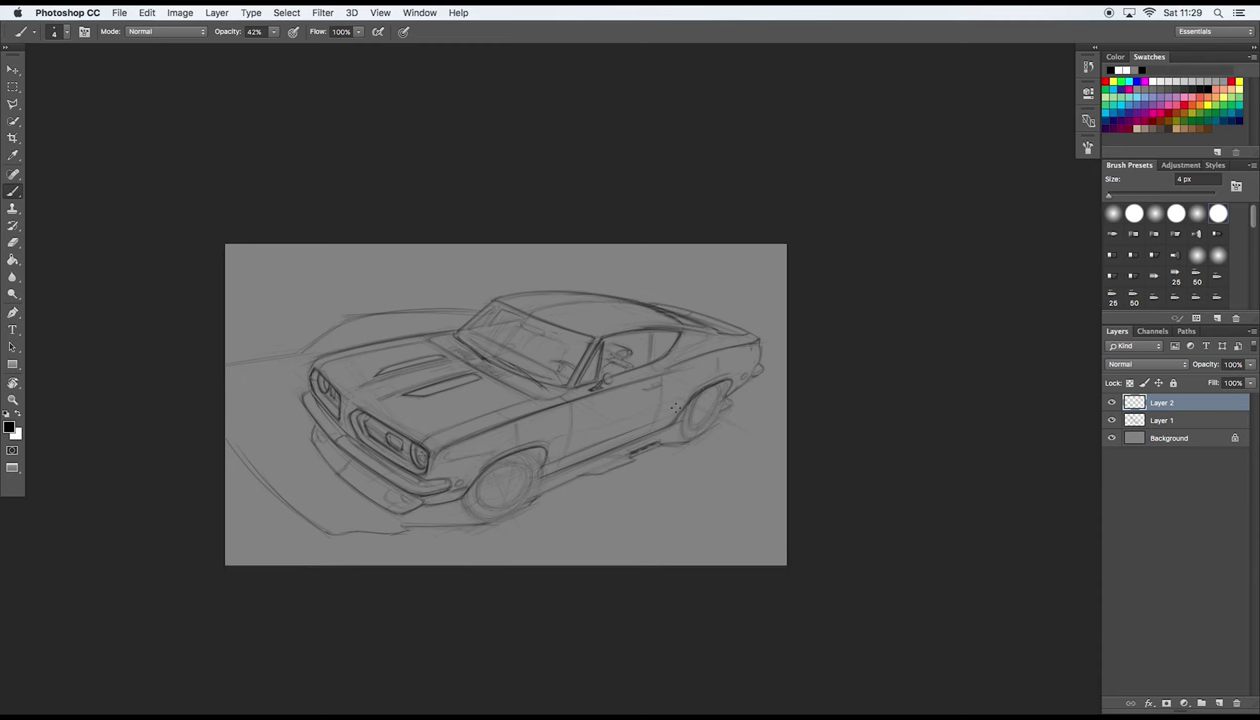
left_click_drag(613, 447, 583, 455)
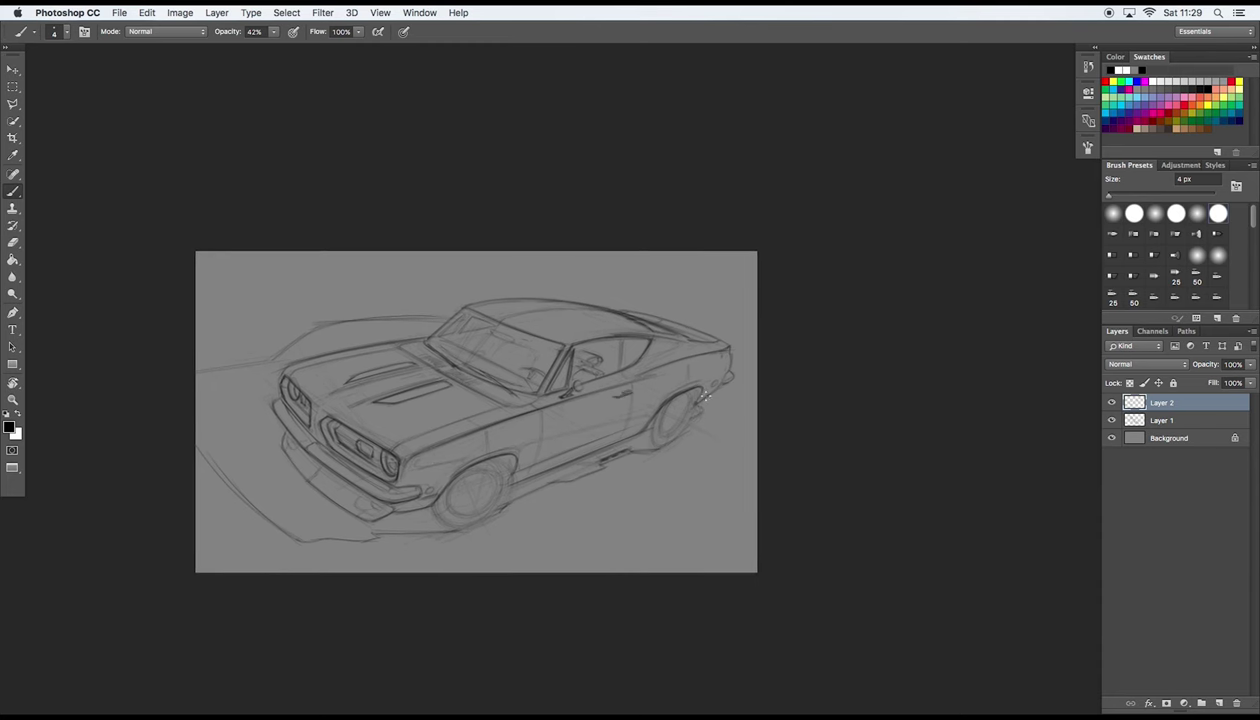
left_click_drag(662, 498, 726, 510)
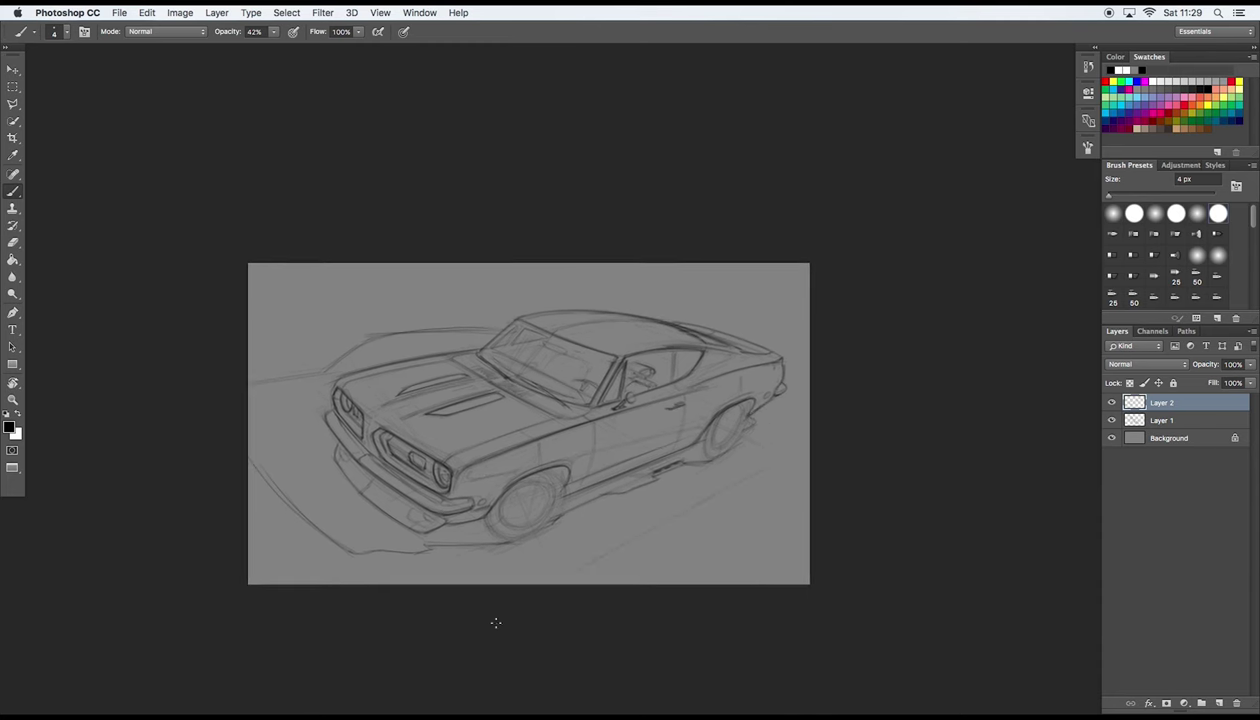
left_click_drag(321, 451, 333, 452)
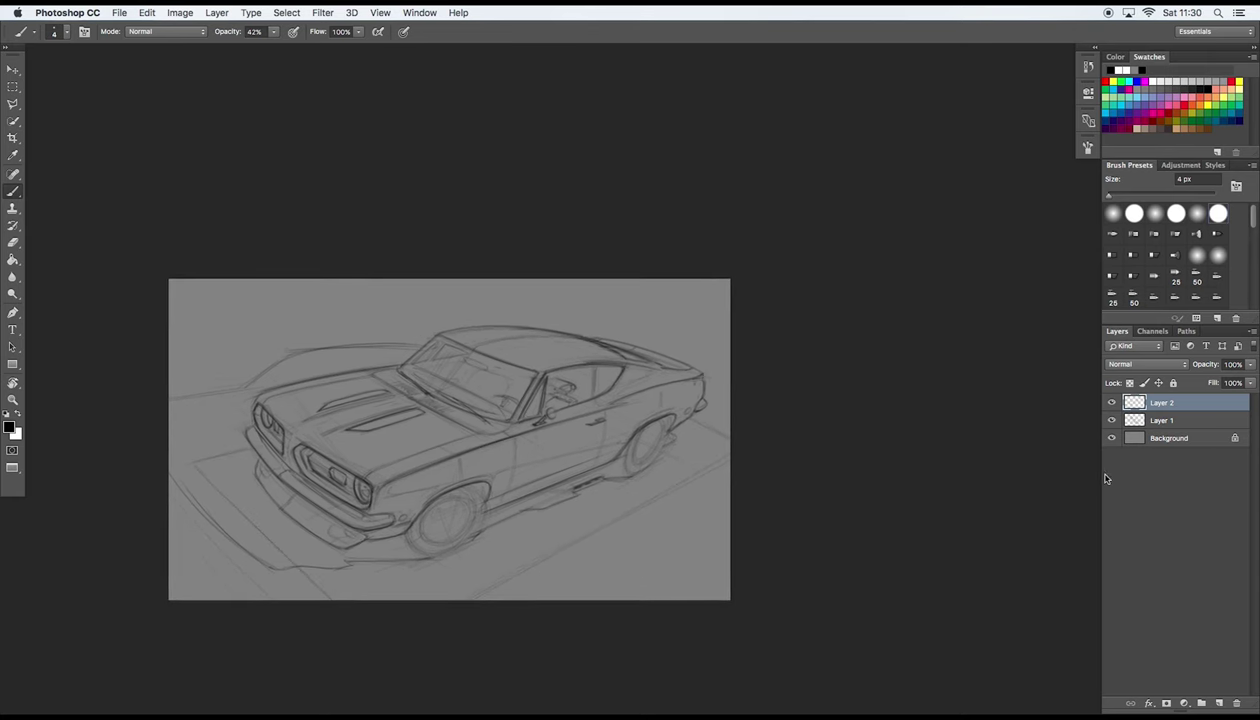
Step: Merge the sketch into Layer 1, add a new layer, and set the Ellipse tool to Path mode
key("ctrl+e")
left_click(1219, 703)
left_click(13, 364)
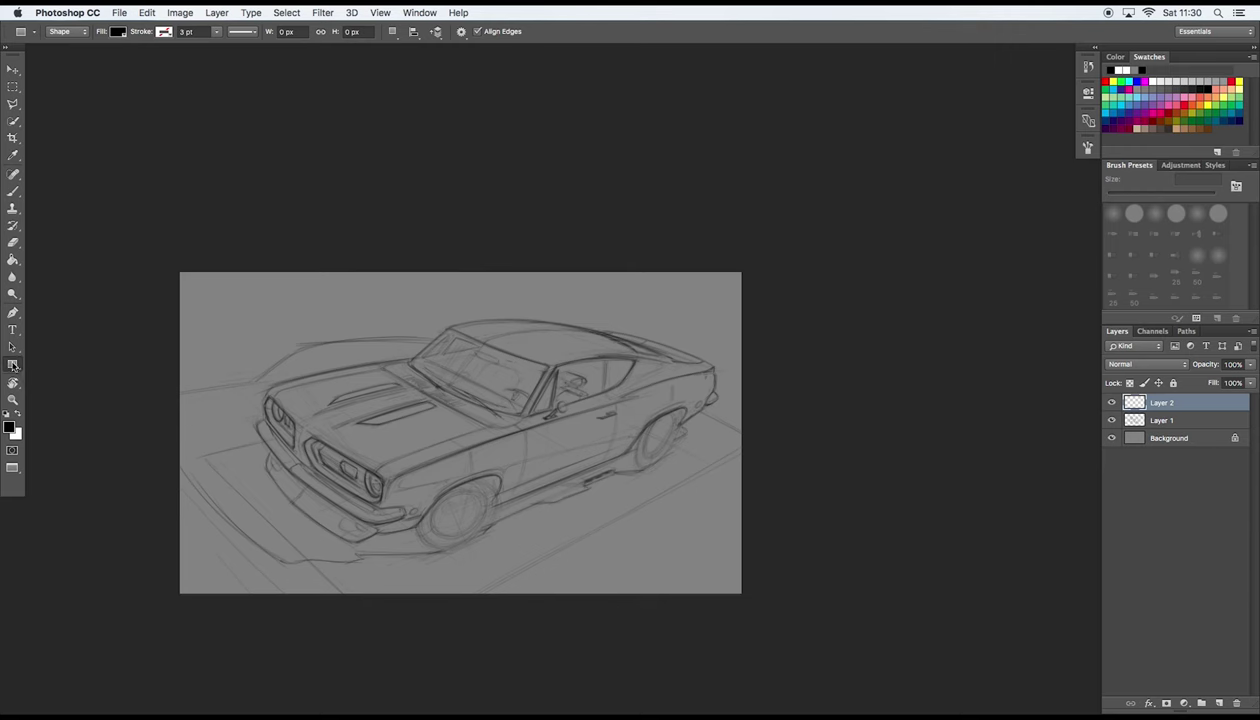
left_click(62, 31)
left_click(60, 45)
Step: Draw an ellipse path around the front wheel and start transforming it
left_click_drag(562, 515, 510, 525)
scroll(537, 496, "up", 5)
key("ctrl+t")
Step: Tilt and reshape the ellipse to fit the front wheel, then commit it as a path
mouse_move(566, 490)
left_mouse_down()
mouse_move(418, 502)
mouse_move(515, 455)
left_mouse_up()
left_click(380, 12)
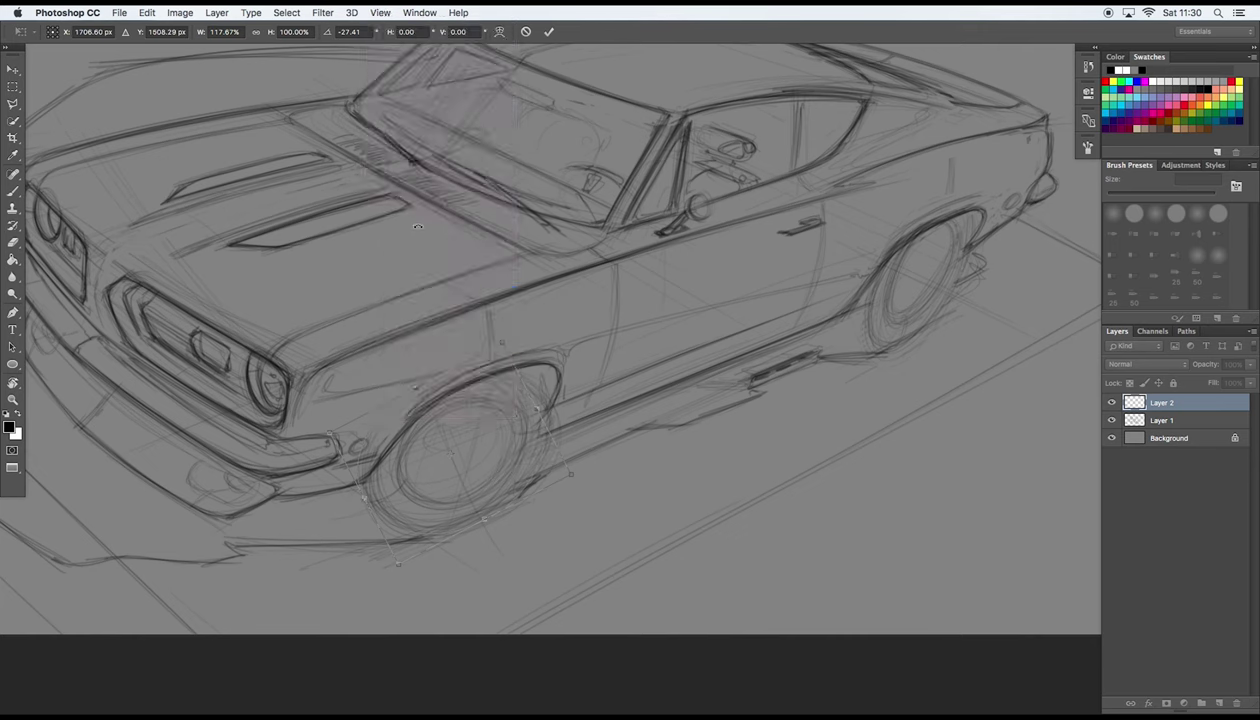
left_click(583, 352)
left_click_drag(490, 470, 534, 412)
left_click_drag(520, 500, 476, 508)
left_click_drag(600, 381, 612, 398)
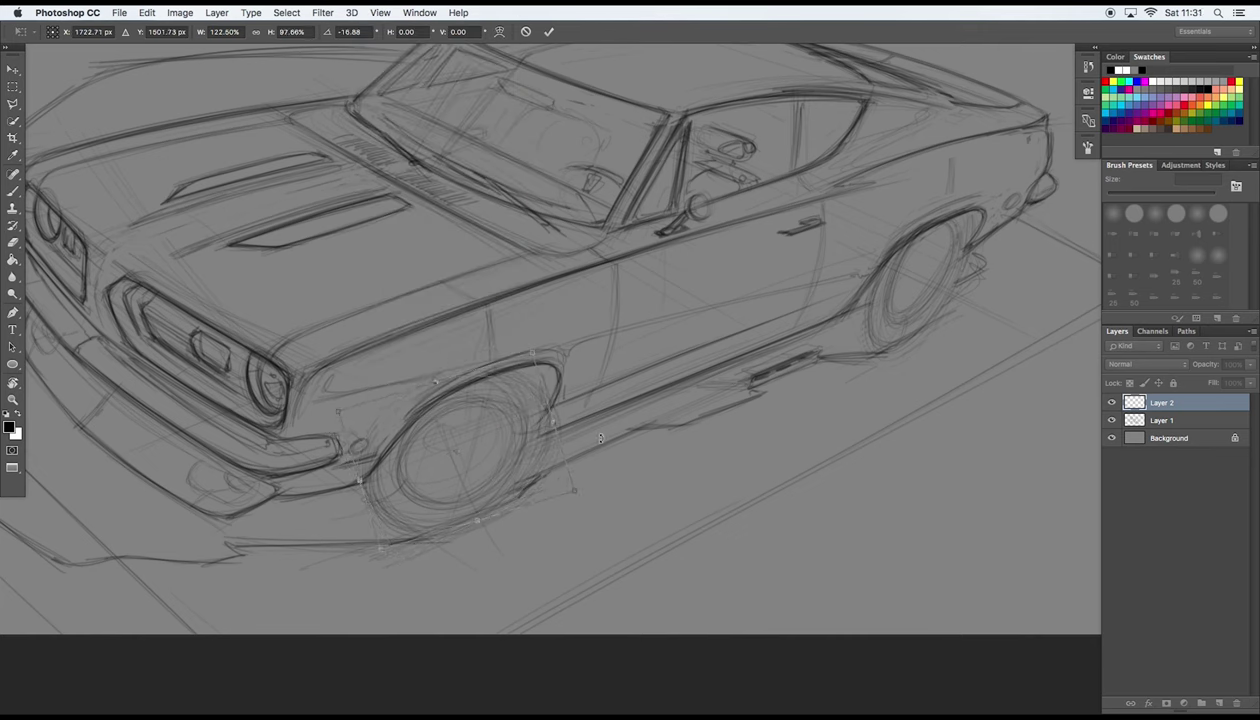
key("Return")
left_click(728, 254)
Step: Resize the front wheel ellipse and add a scaled inner ring at about half size
left_click_drag(553, 376, 529, 398)
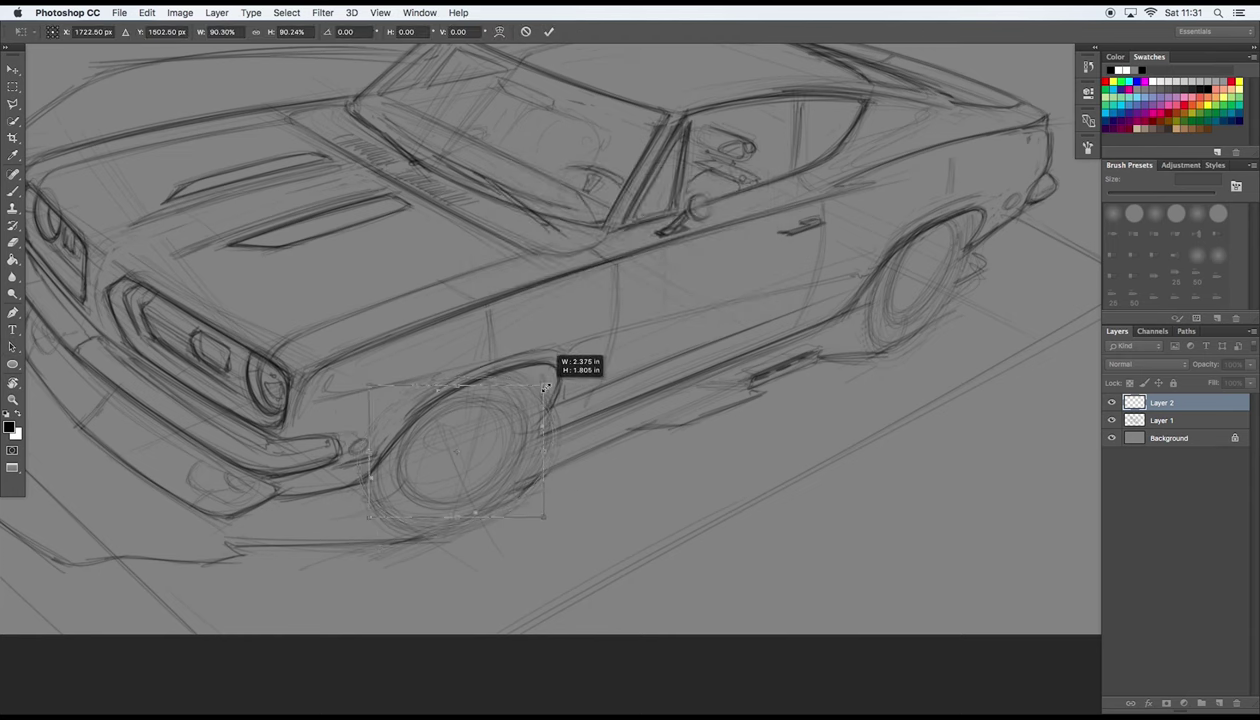
key("Return")
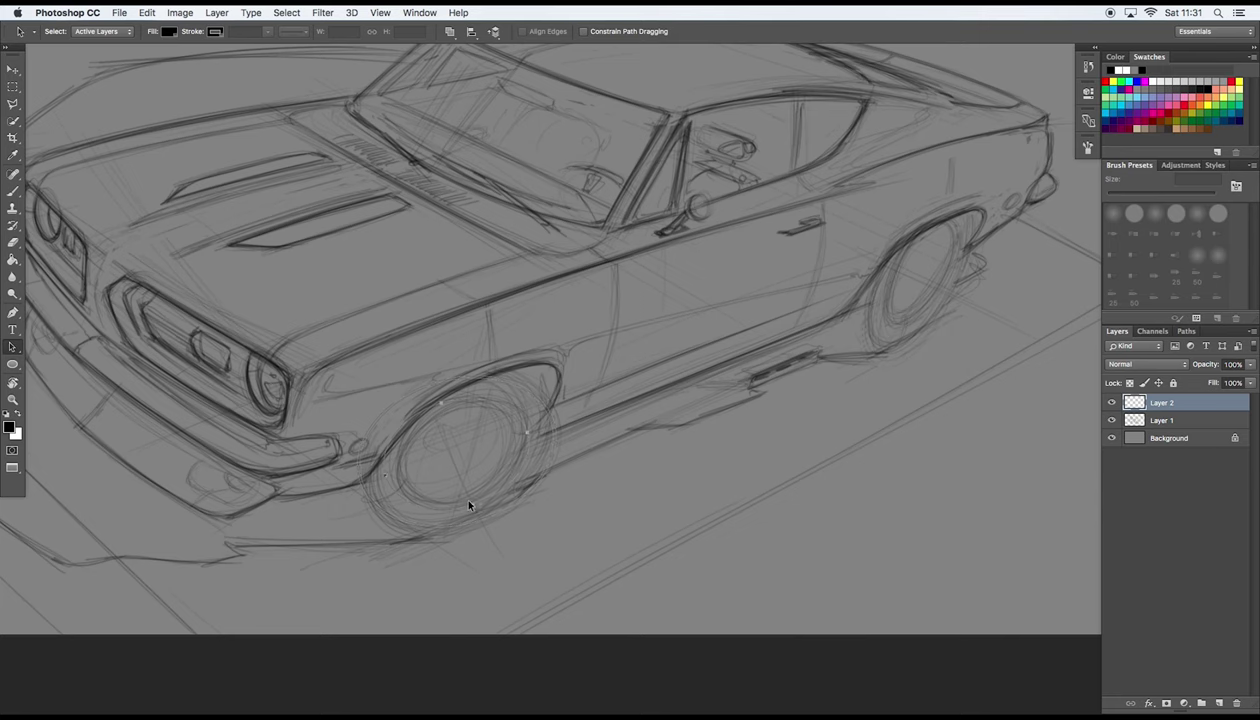
scroll(544, 508, "down", 1)
key("ctrl+t")
left_click_drag(553, 376, 525, 392)
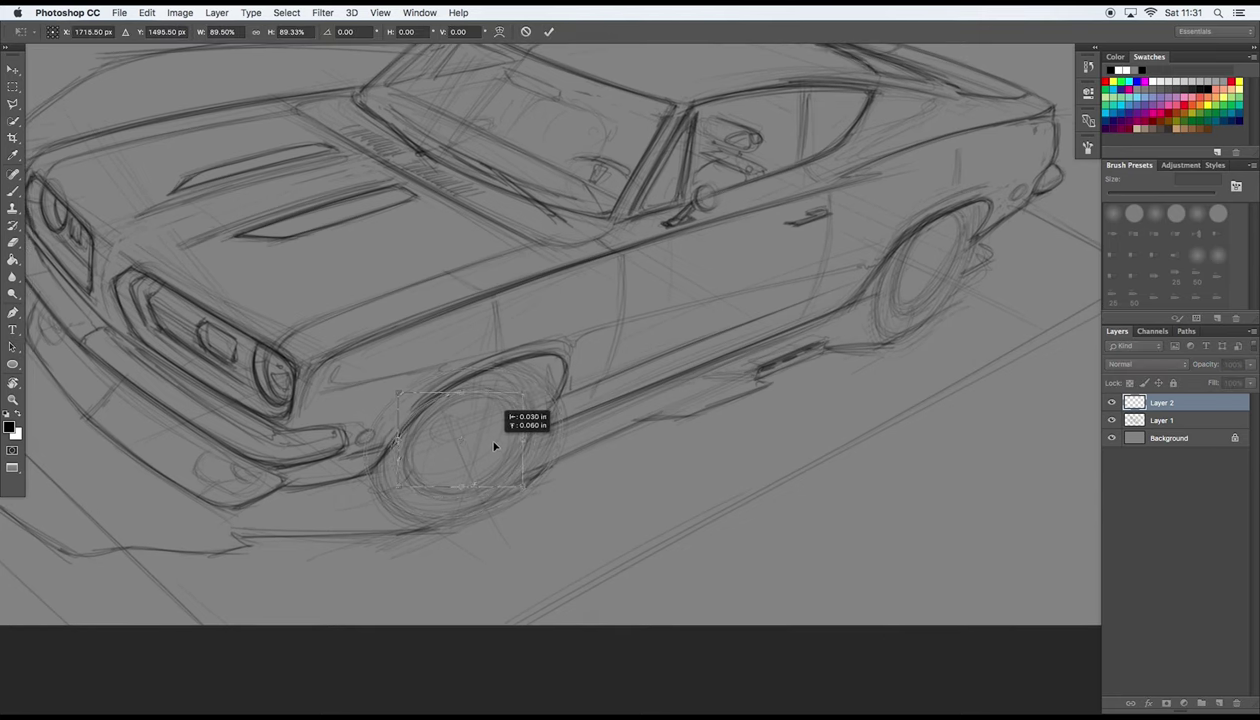
left_click_drag(525, 392, 475, 427)
key("Return")
Step: Add further concentric inner rings inside the front wheel
key("ctrl+t")
key("Return")
key("ctrl+t")
key("Return")
scroll(440, 522, "right", 3)
Step: Place an ellipse copy on the rear wheel, narrowed and tilted to about 27.4°
key("ctrl+t")
left_click_drag(529, 484, 800, 560)
left_click_drag(920, 480, 870, 432)
scroll(636, 590, "right", 5)
left_click_drag(513, 555, 540, 290)
left_click_drag(640, 190, 672, 240)
left_click_drag(602, 318, 561, 292)
left_click_drag(612, 222, 617, 214)
key("Return")
scroll(590, 363, "up", 3)
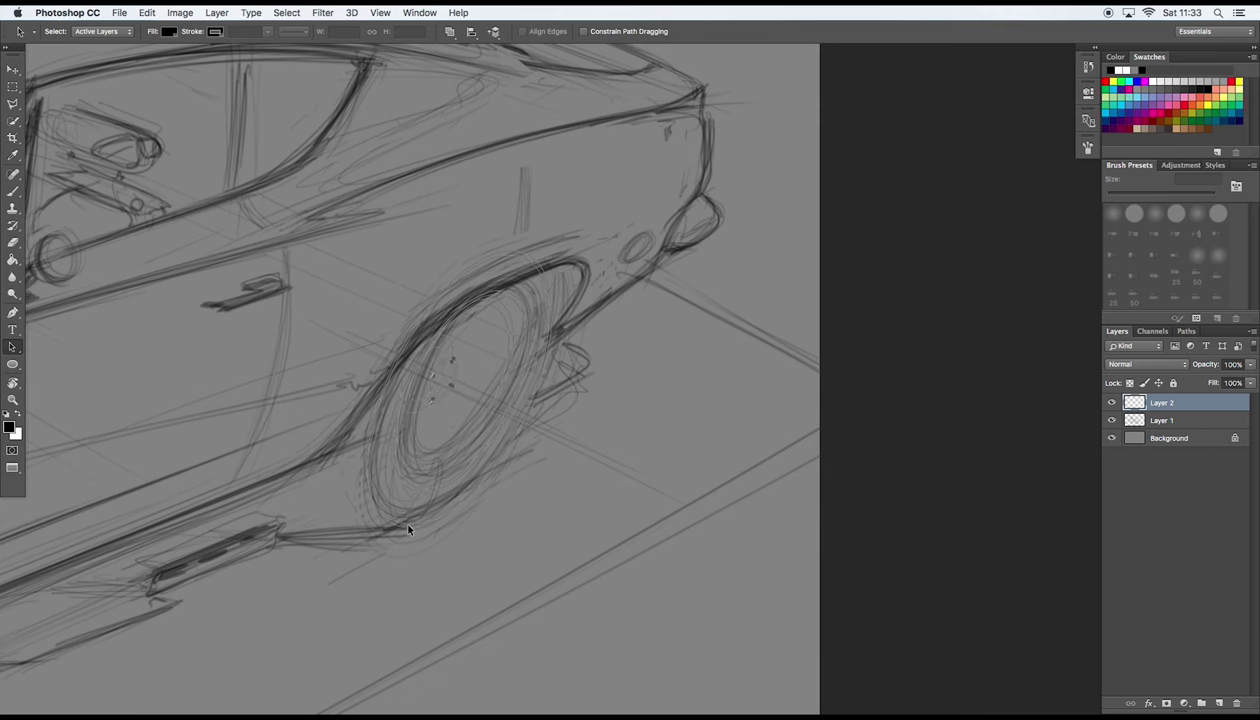
scroll(408, 530, "down", 3)
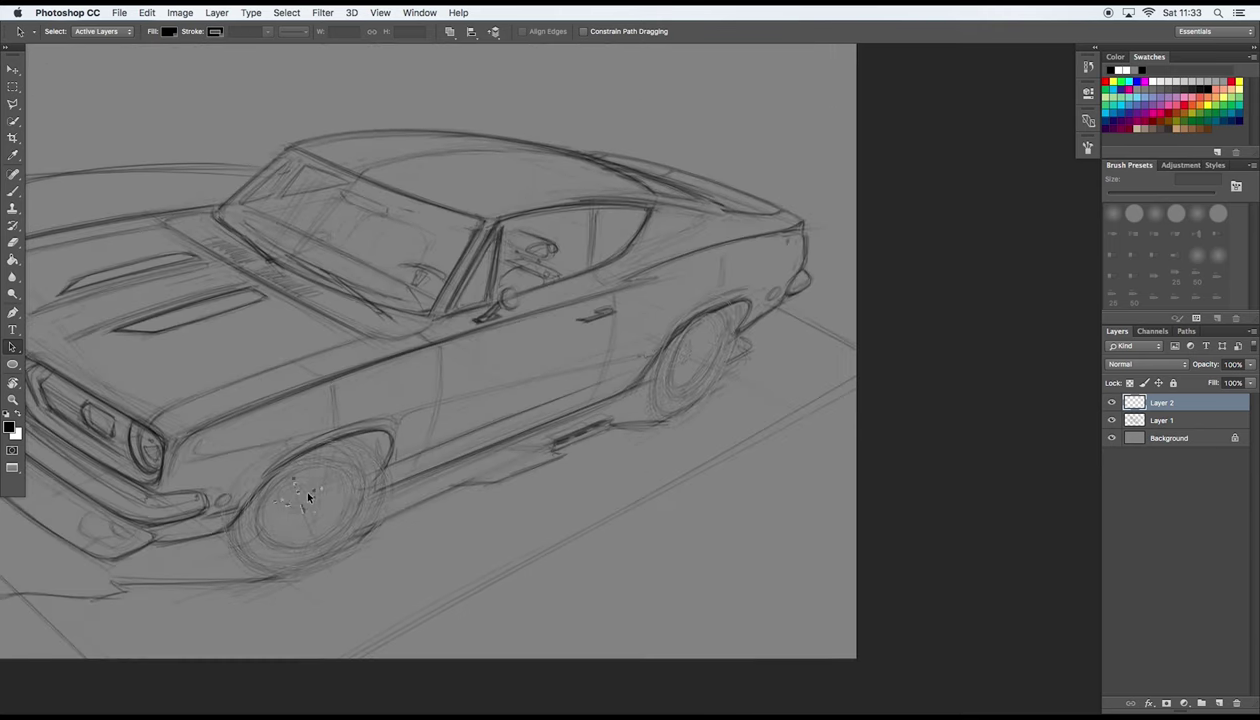
Step: Stroke the wheel work paths with the brush to create darker rim and hub lines
left_click(1186, 331)
key("b")
right_click(1135, 350)
left_click(1010, 416)
left_click(619, 450)
left_click(573, 461)
left_click(745, 450)
left_click(1147, 703)
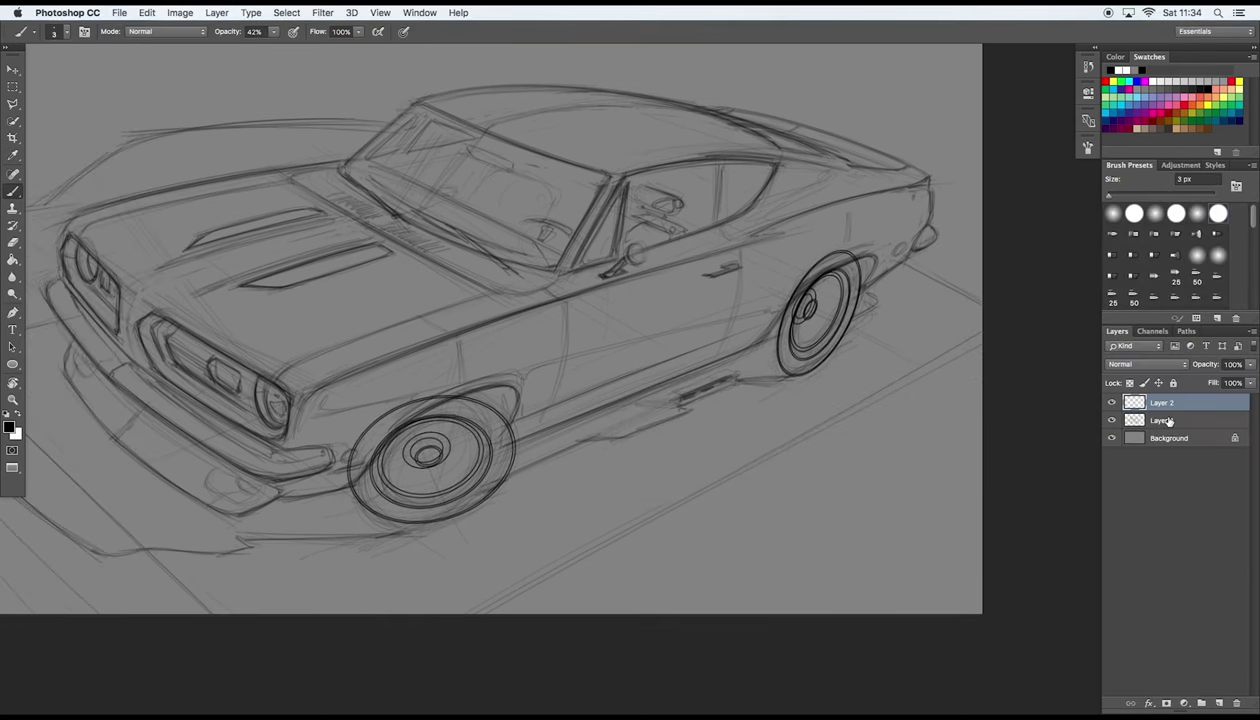
Step: Erase stray strokes around the front and rear wheel arches, then zoom in on the car
key("e")
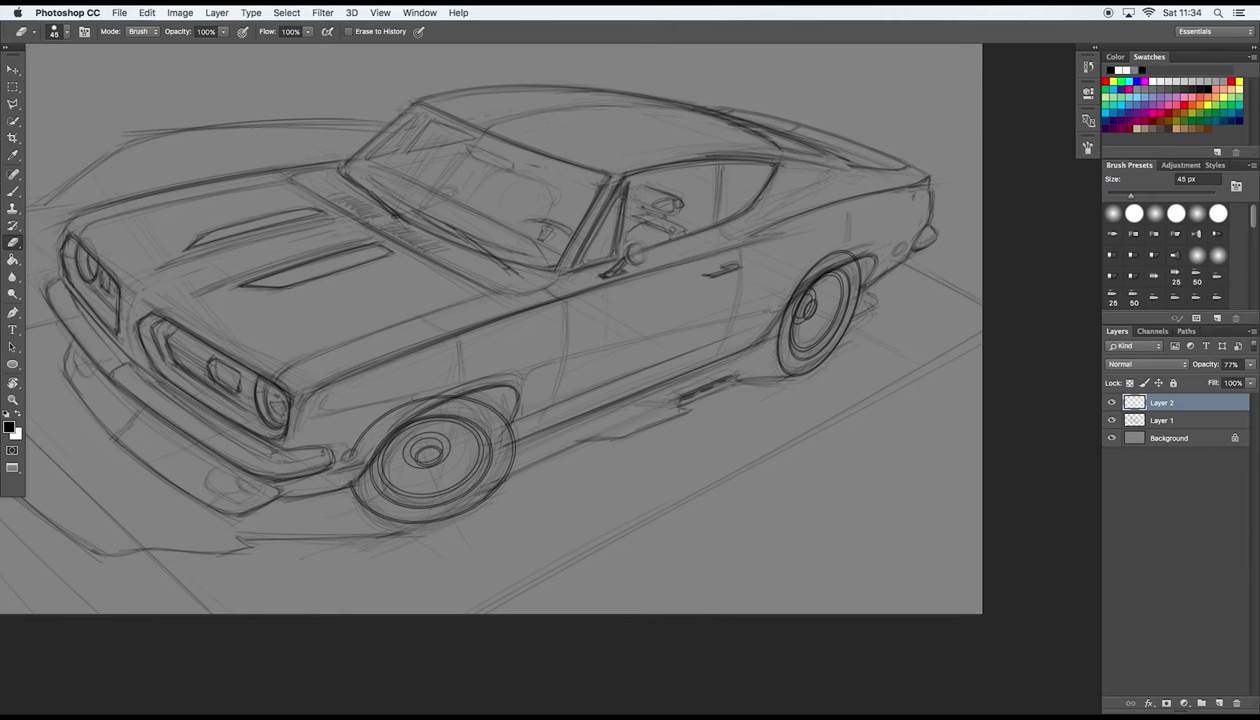
left_click_drag(405, 405, 355, 450)
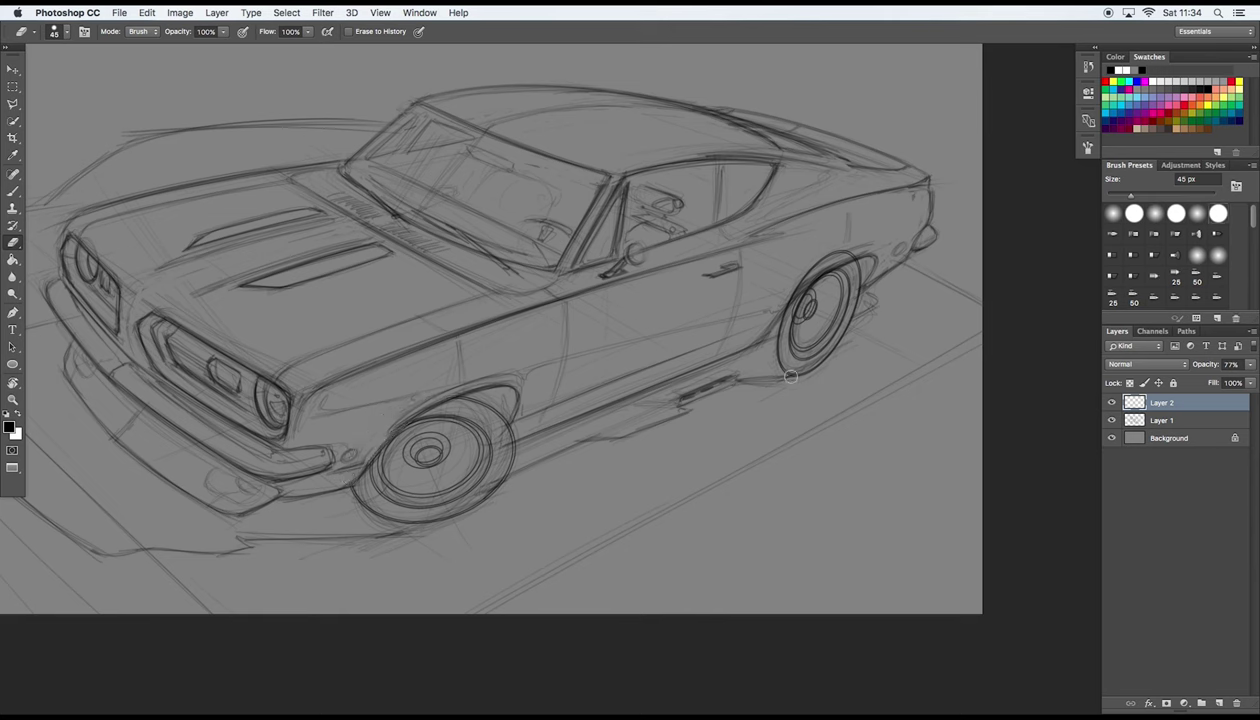
left_click_drag(857, 246, 805, 256)
mouse_move(703, 519)
left_mouse_down()
mouse_move(703, 482)
mouse_move(596, 529)
left_mouse_up()
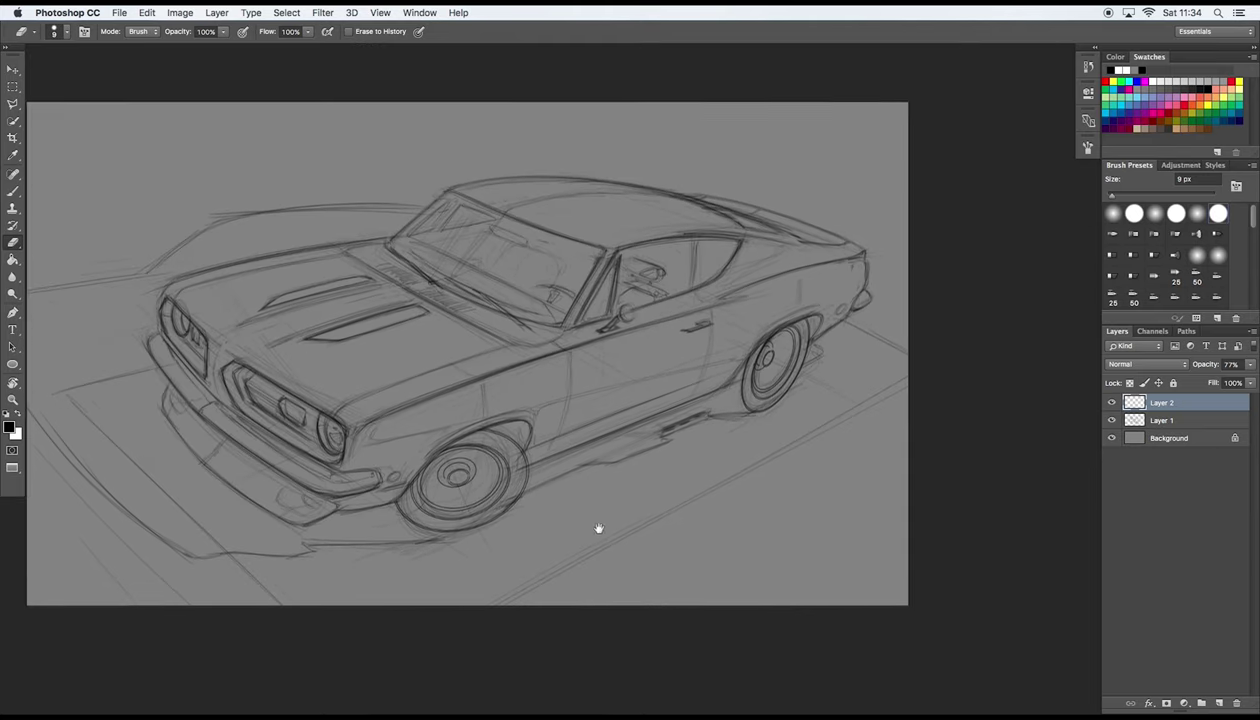
Step: With a 3 px brush at 100% opacity, draw spoke details inside both wheels
key("b")
left_click_drag(273, 31, 268, 47)
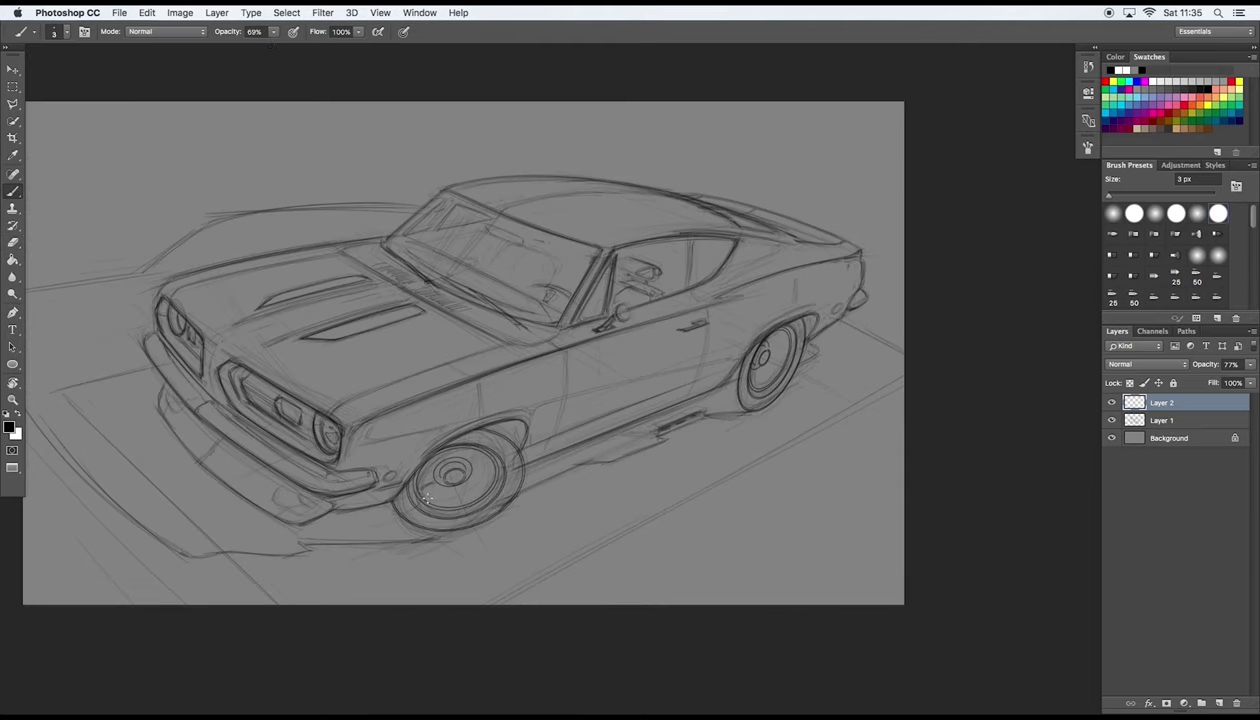
left_click_drag(273, 31, 298, 47)
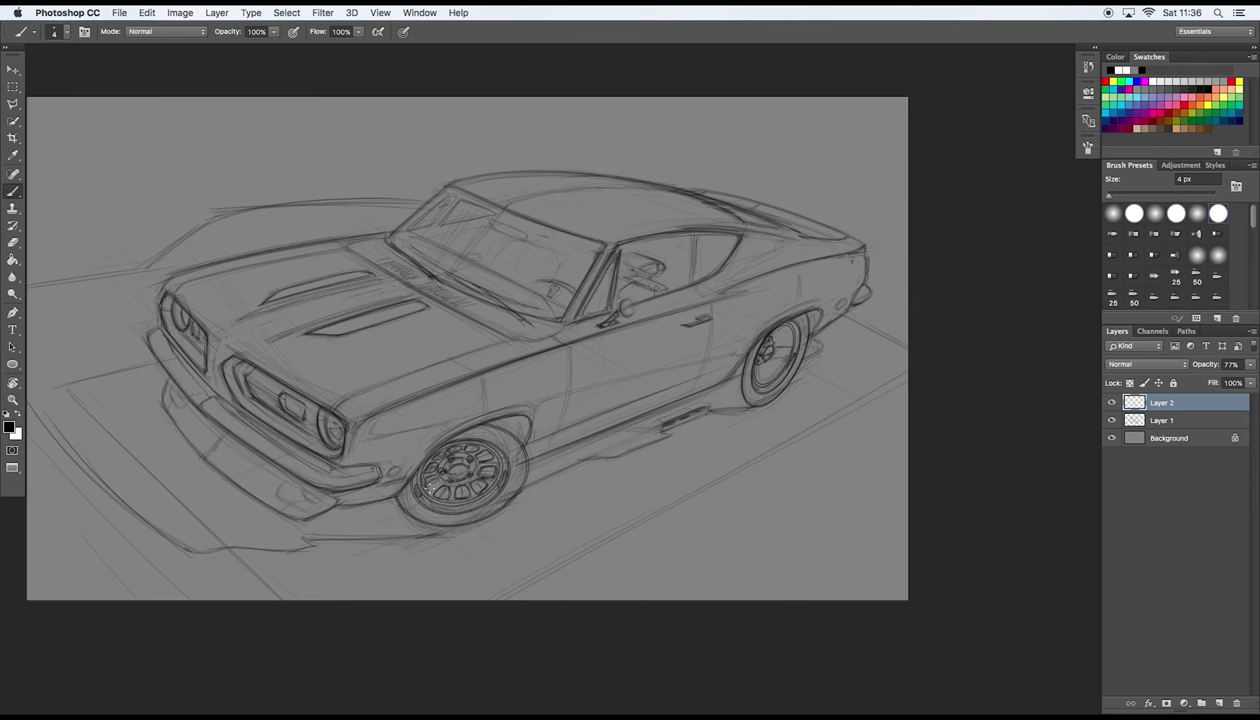
mouse_move(771, 401)
left_mouse_down()
mouse_move(754, 407)
mouse_move(745, 362)
left_mouse_up()
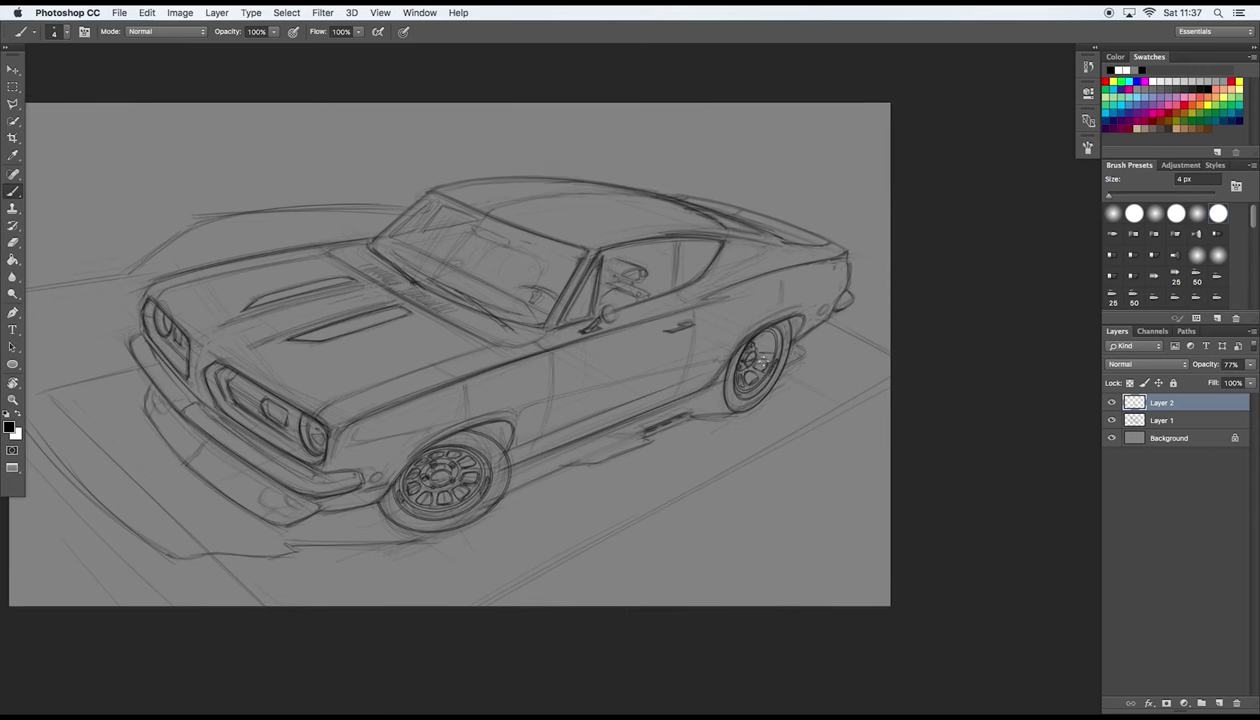
left_click_drag(795, 409, 797, 406)
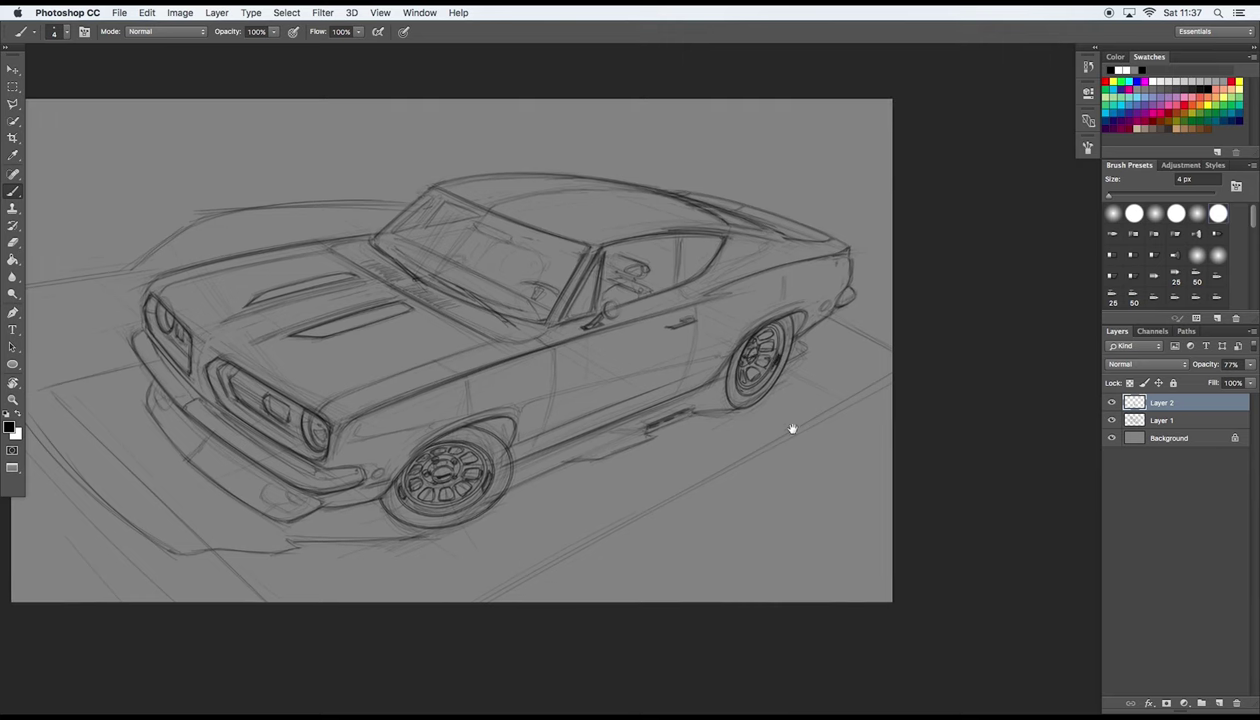
scroll(776, 438, "right", 3)
key("l")
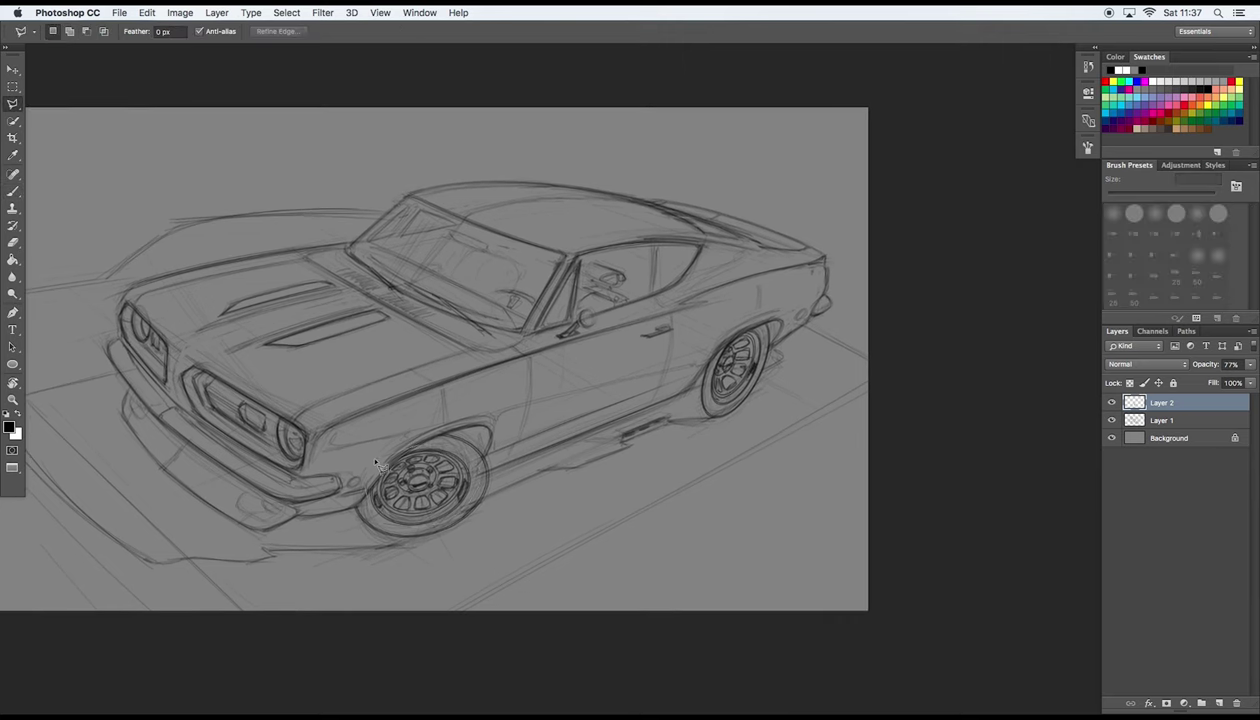
Step: Select the rim and squeeze it with Free Transform to fit the rear wheel
scroll(590, 515, "right", 3)
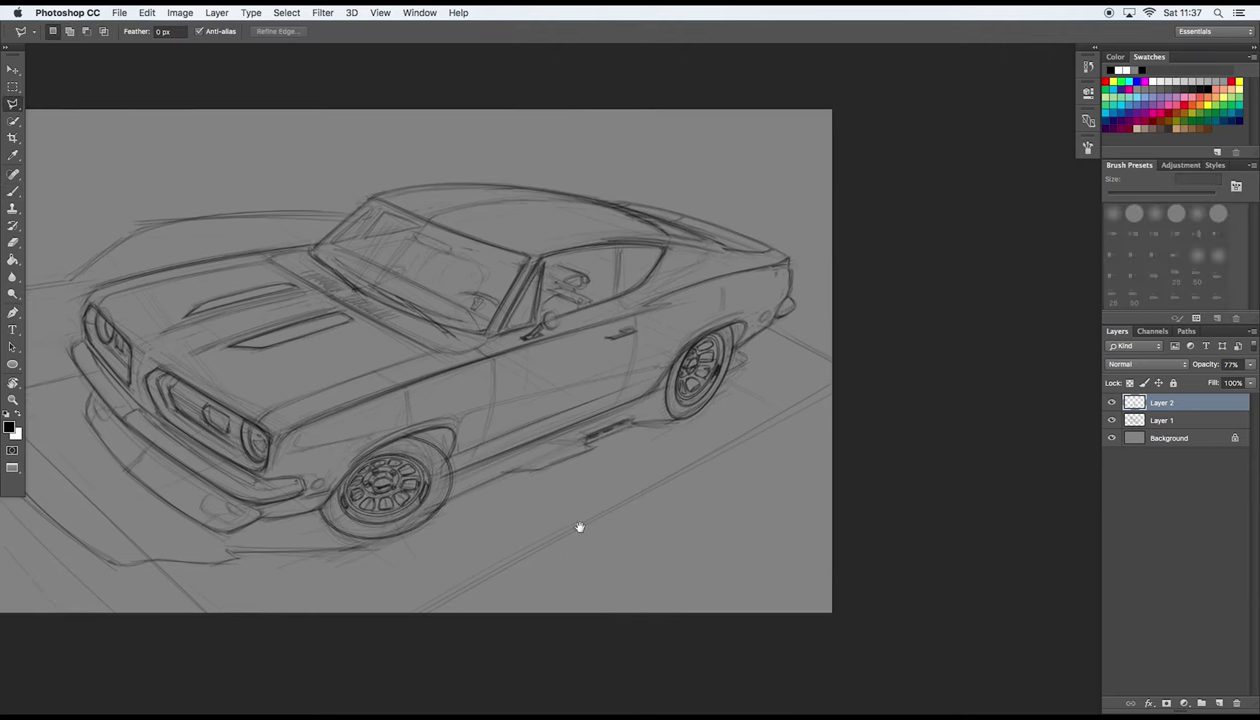
key("ctrl+shift+d")
key("v")
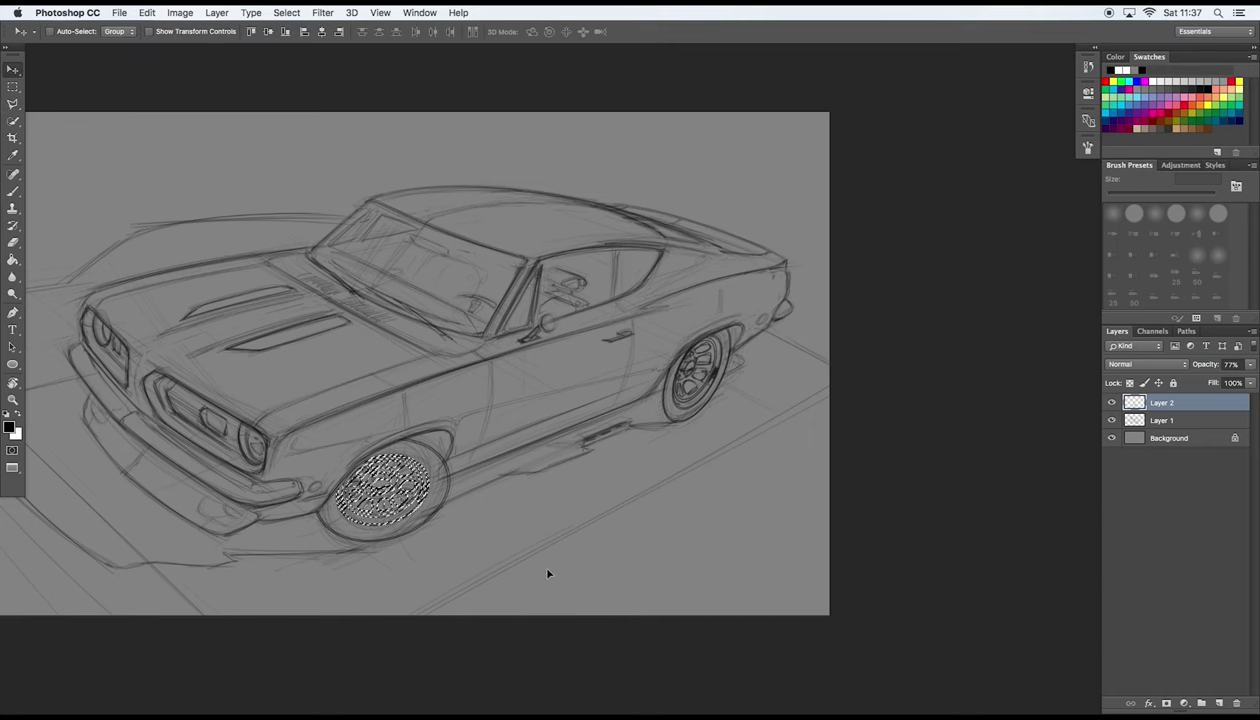
key("ctrl+d")
scroll(535, 530, "right", 10)
scroll(523, 498, "up", 2)
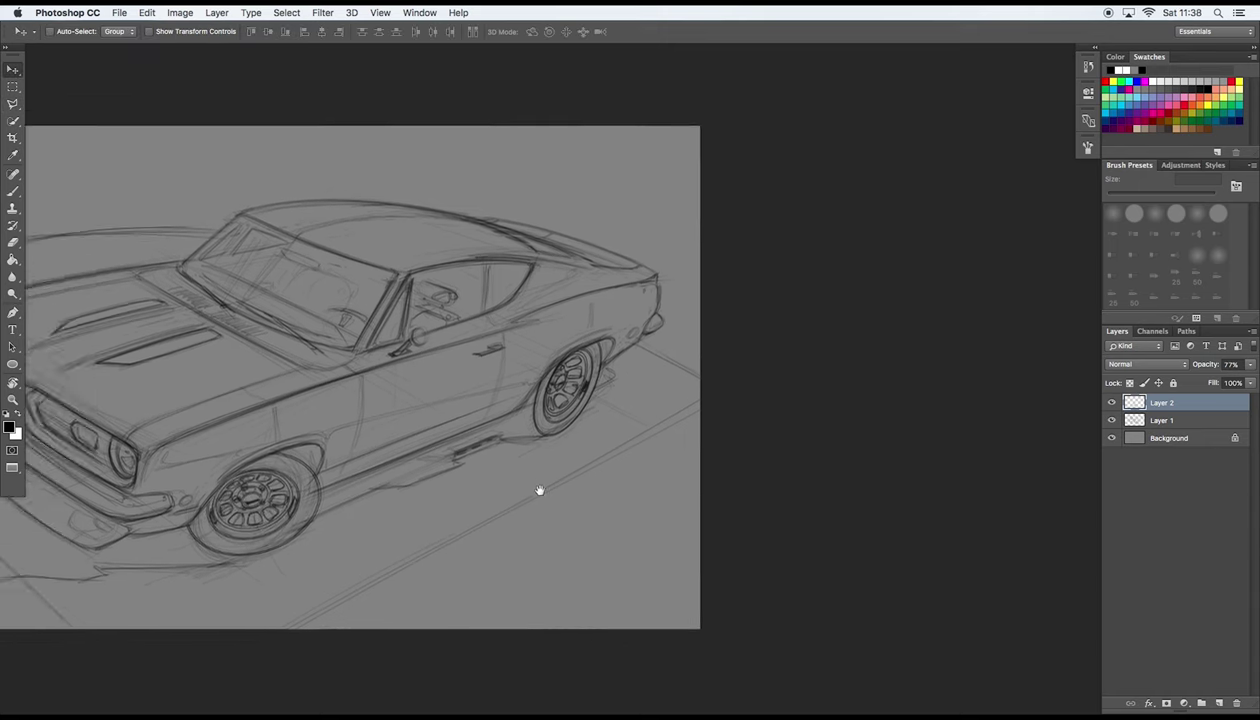
scroll(523, 498, "up", 3)
scroll(510, 480, "right", 5)
key("ctrl+t")
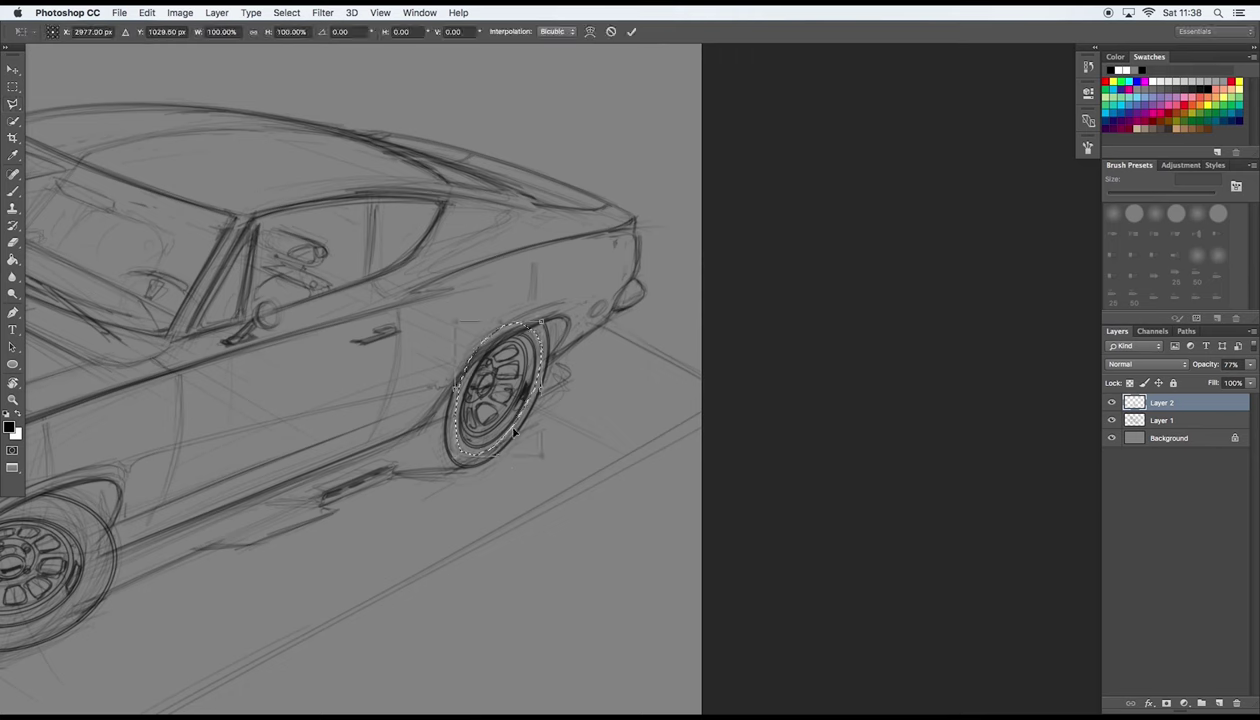
left_click_drag(508, 465, 518, 420)
key("Return")
Step: Deselect and erase stray strokes on Layer 1 around the rear wheel
key("l")
key("ctrl+d")
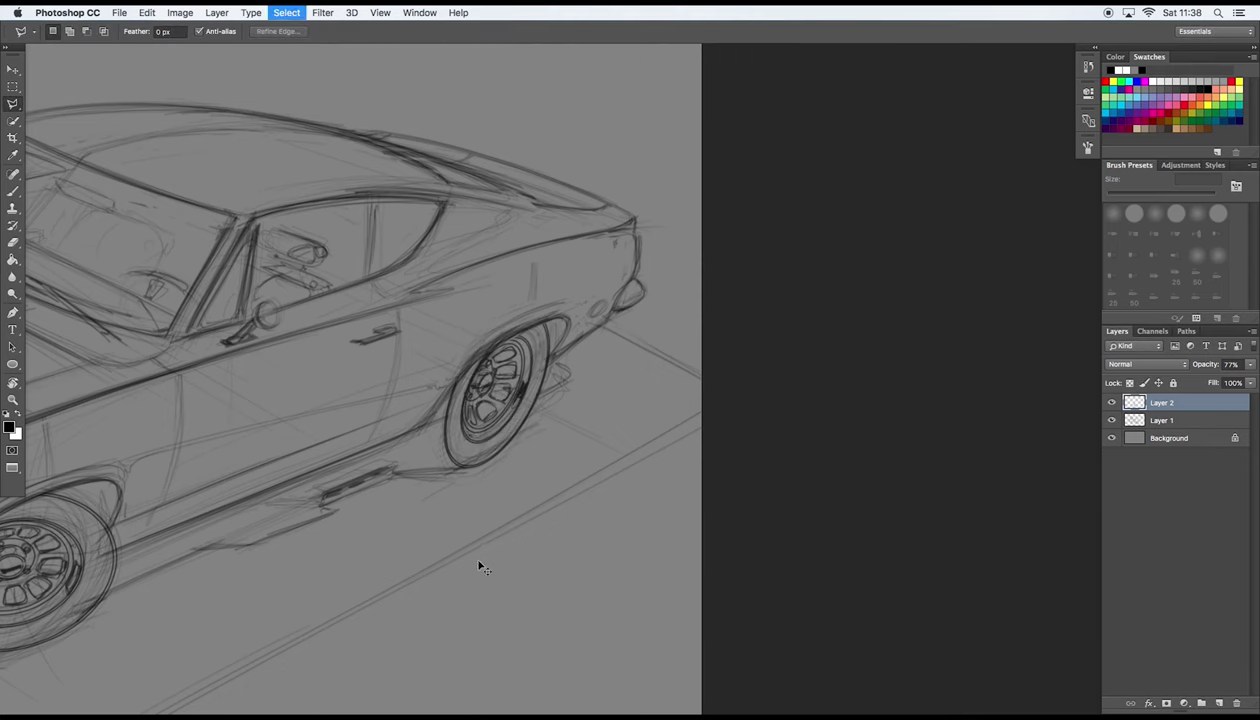
scroll(481, 567, "up", 2)
scroll(506, 520, "up", 1)
key("alt+bracketleft")
key("e")
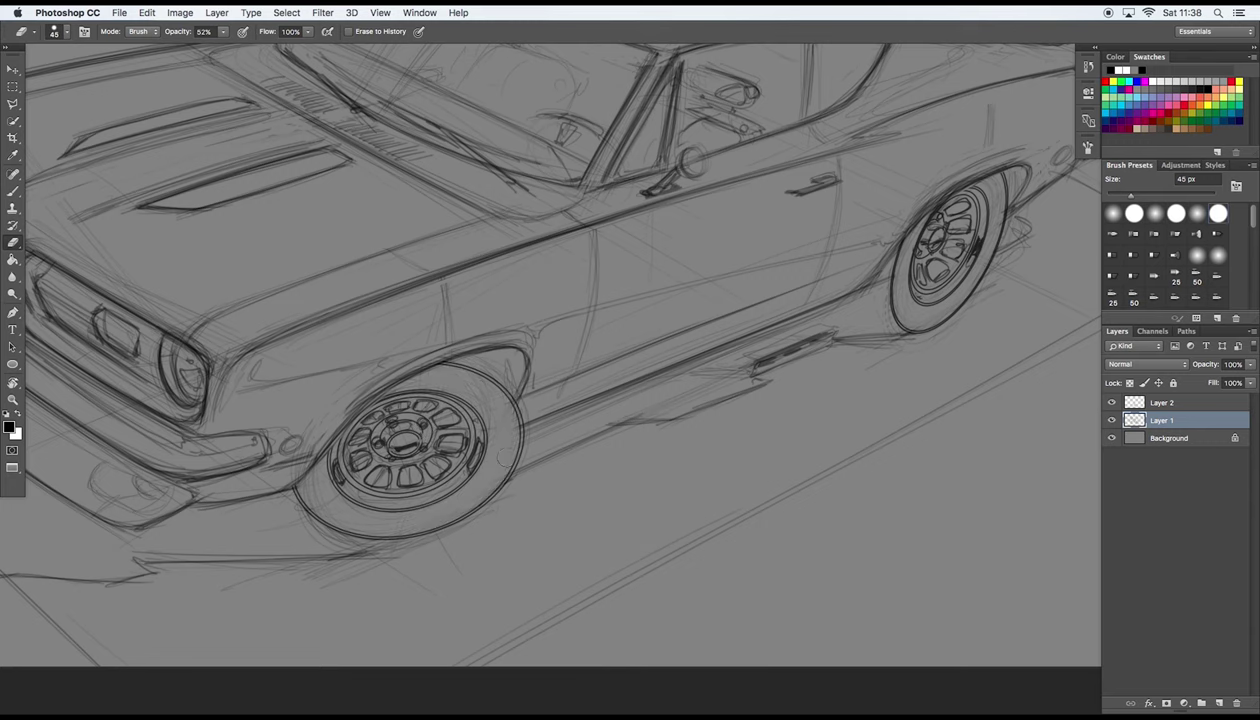
left_click_drag(547, 522, 367, 470)
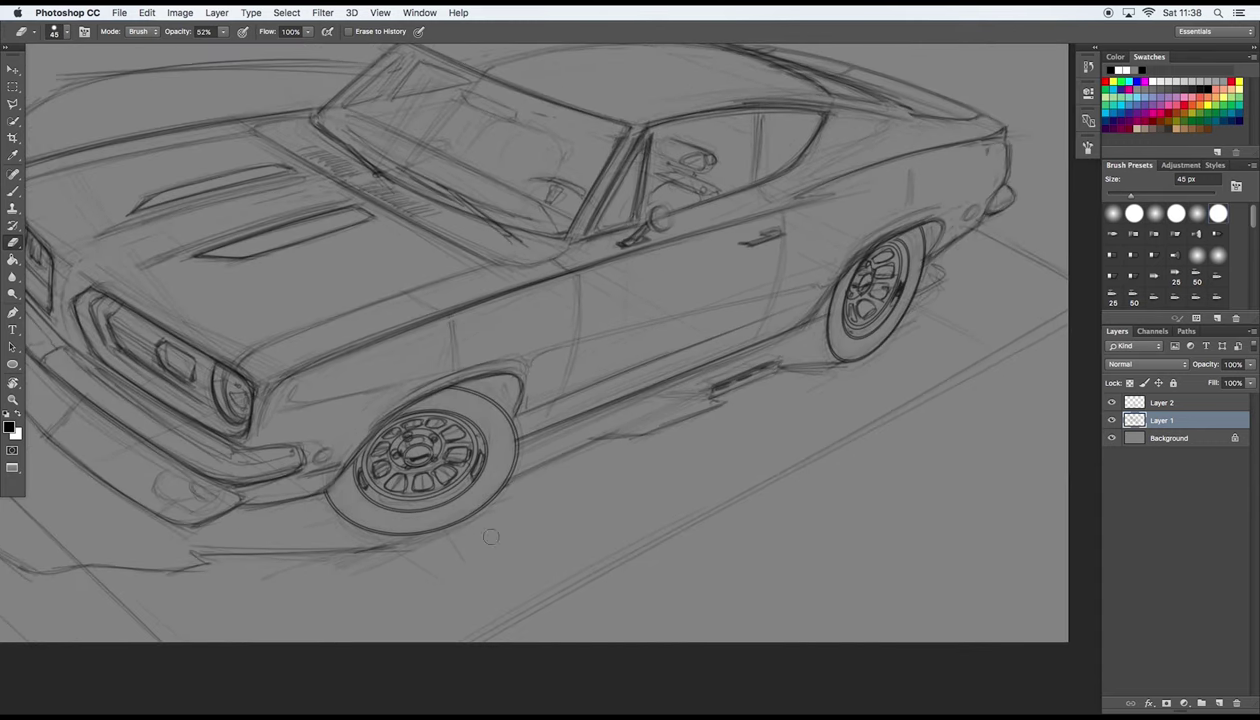
Step: On Layer 2, lasso the front wheel's hub and transform it to fit the tyre
key("l")
key("alt+bracketright")
left_click_drag(428, 505, 438, 462)
key("ctrl+t")
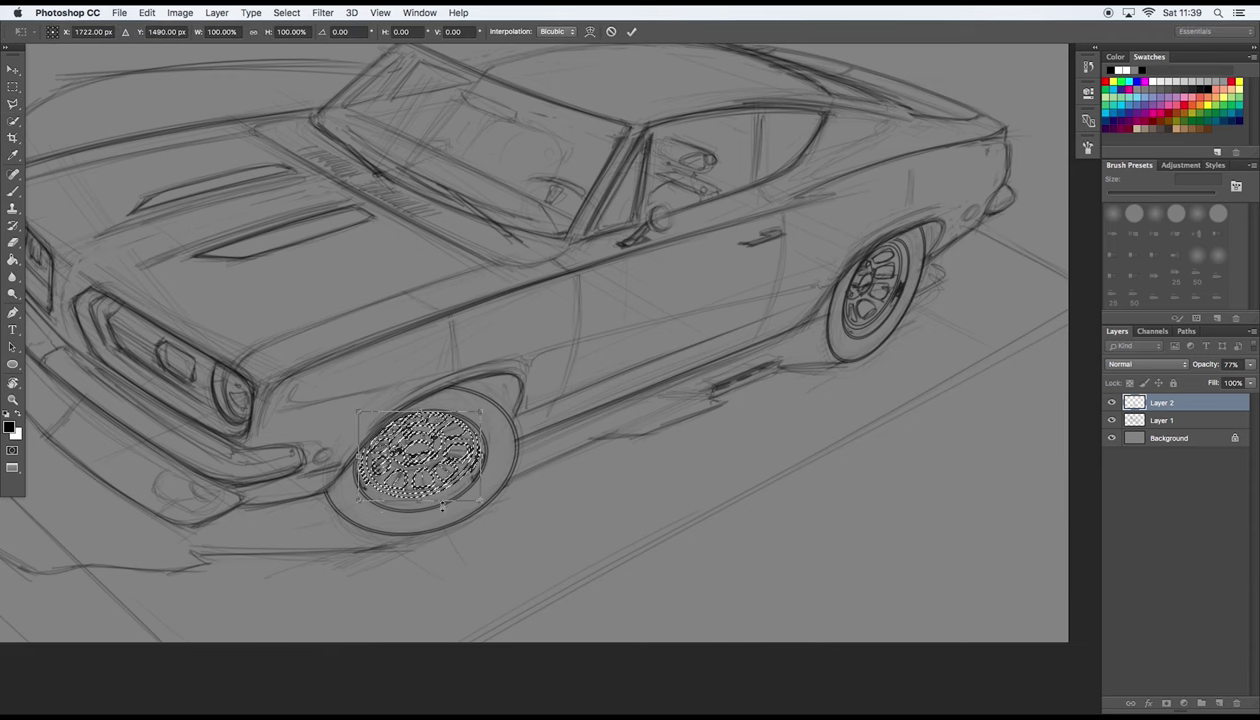
key("Return")
key("ctrl+d")
key("ctrl+shift+d")
left_click(322, 12)
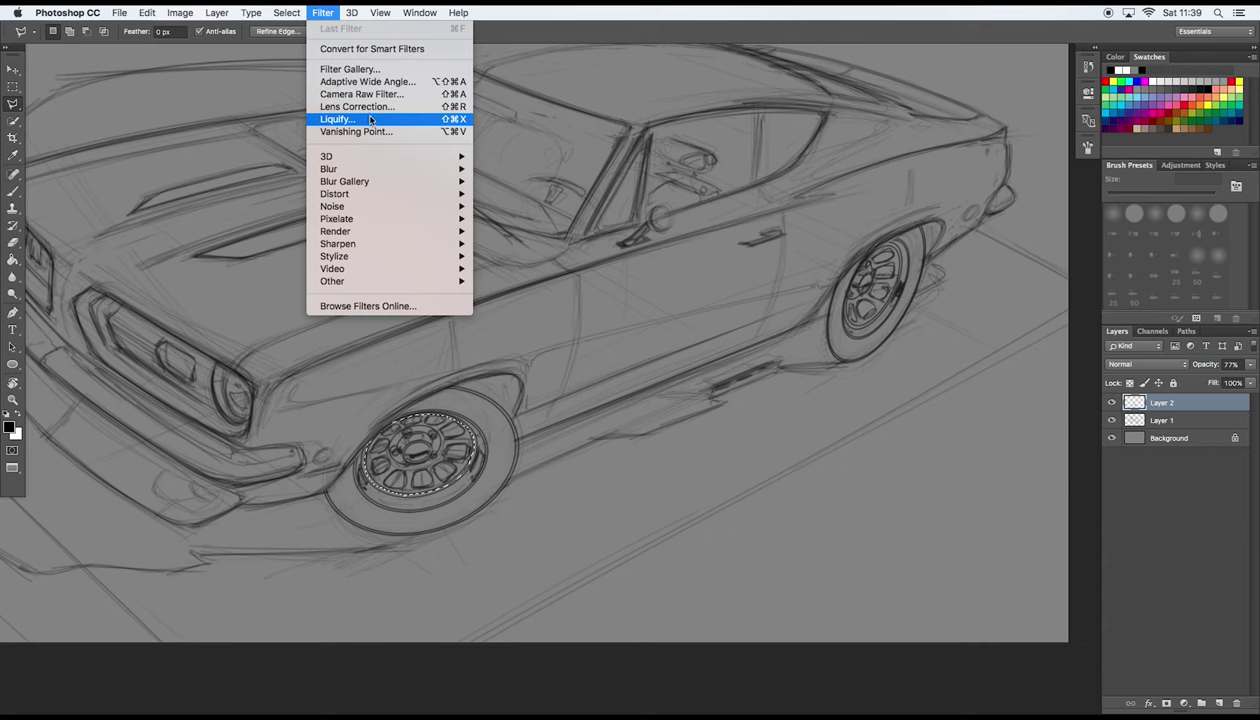
Step: Use Liquify Forward Warp with a larger brush to push the front hub and spokes into shape
left_click(370, 121)
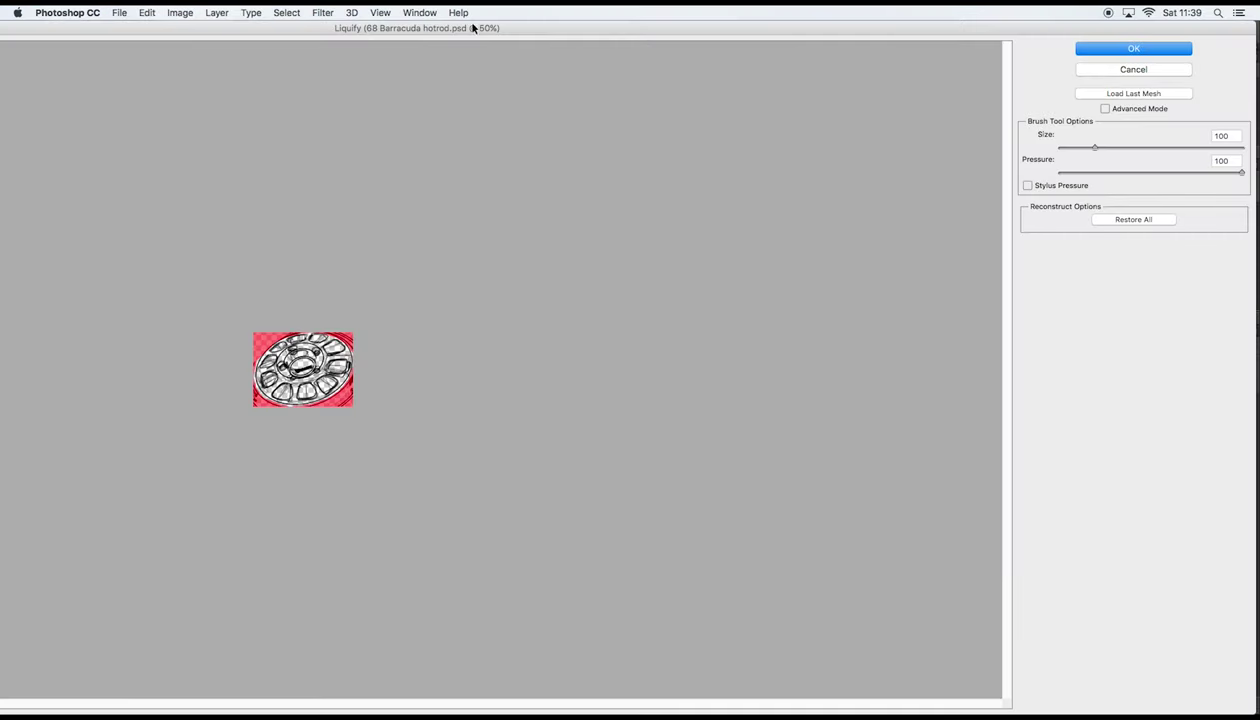
key("bracketright")
key("bracketright")
key("bracketright")
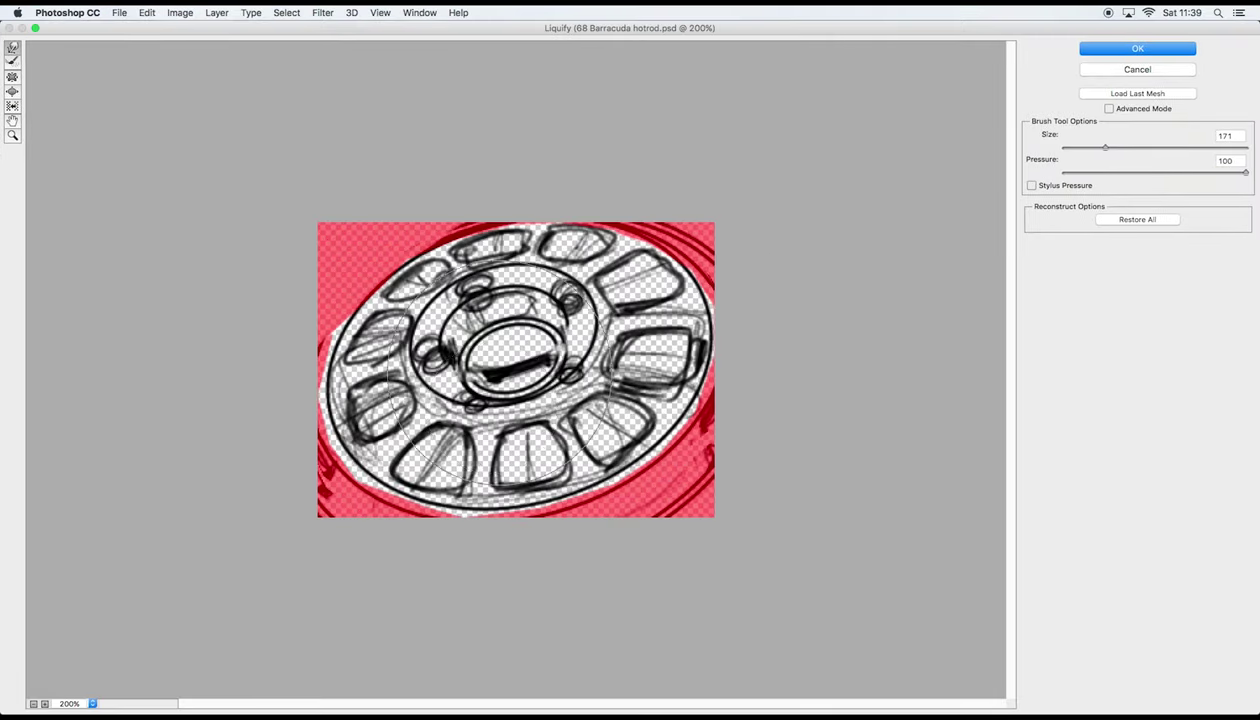
mouse_move(500, 407)
left_mouse_down()
mouse_move(605, 290)
mouse_move(458, 273)
mouse_move(534, 276)
mouse_move(420, 300)
mouse_move(640, 318)
mouse_move(577, 300)
mouse_move(470, 330)
mouse_move(560, 300)
mouse_move(572, 411)
left_mouse_up()
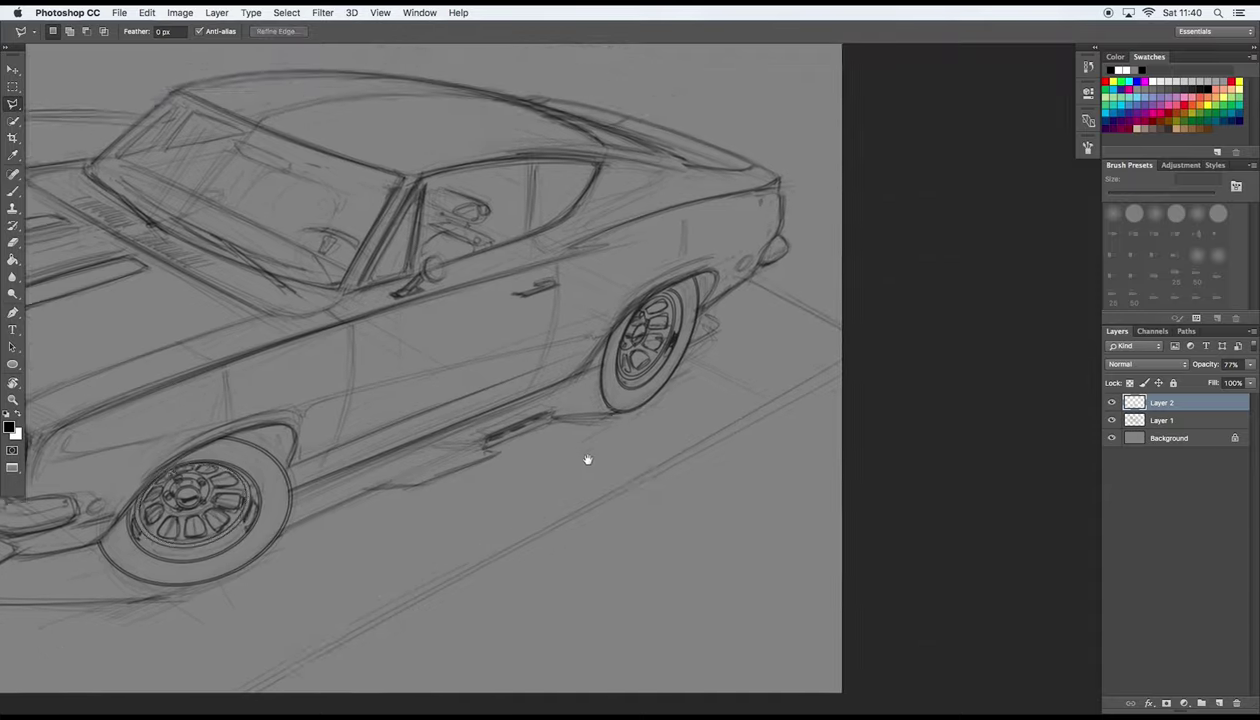
scroll(408, 452, "up", 2)
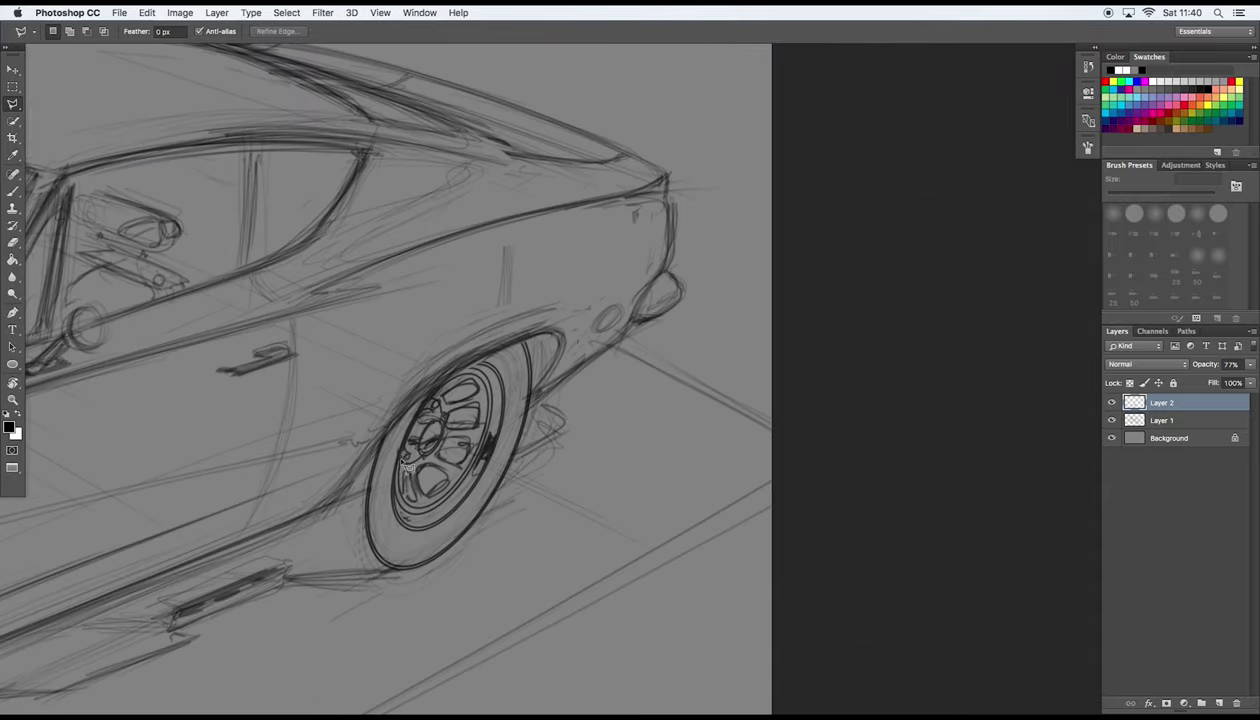
Step: Warp the rear rim's hub and spokes into place with Liquify and apply it
left_click(322, 12)
left_click(345, 203)
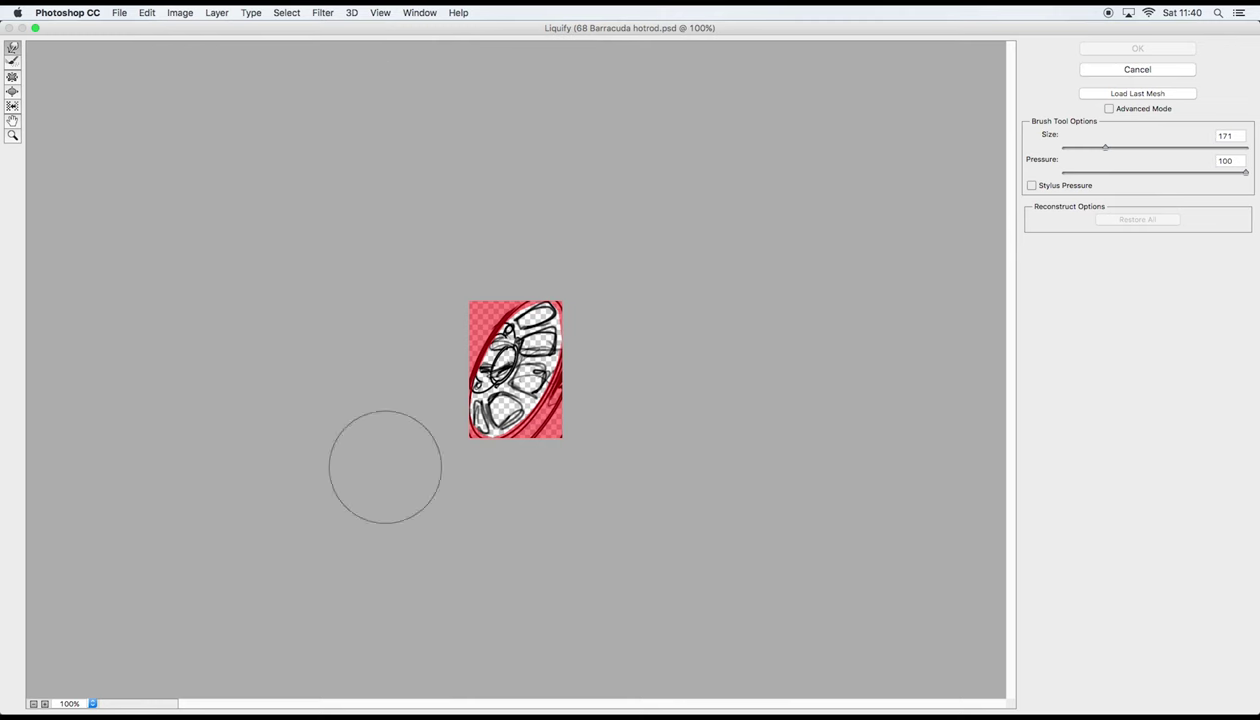
left_click_drag(1105, 147, 1095, 147)
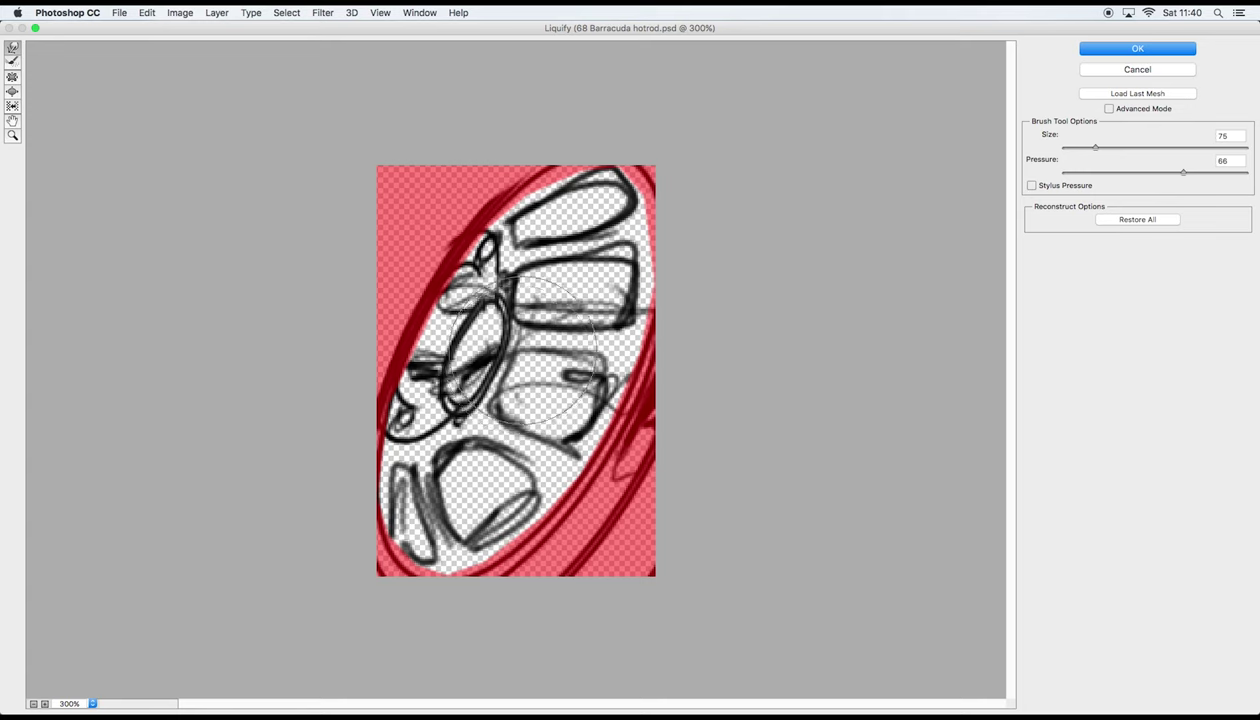
left_click_drag(470, 280, 420, 350)
mouse_move(400, 400)
left_mouse_down()
mouse_move(446, 467)
mouse_move(420, 420)
left_mouse_up()
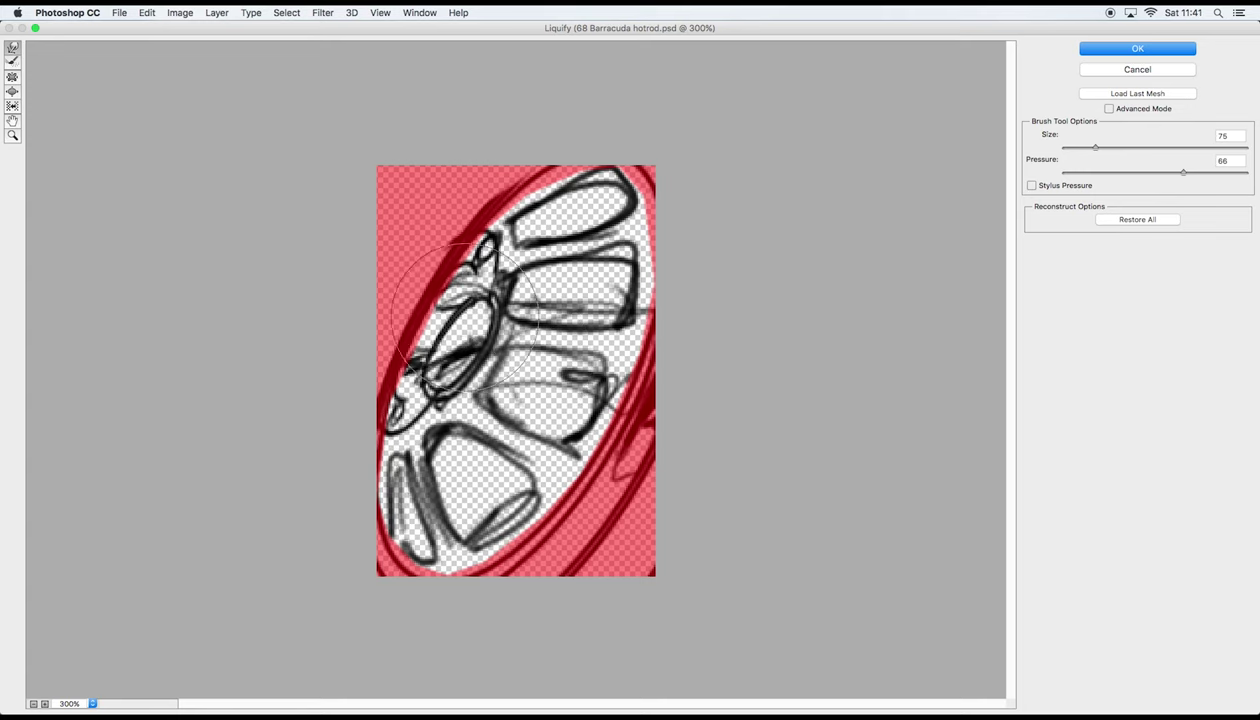
key("Return")
Step: Centre the whole car in view and merge Layer 2 down into Layer 1
scroll(400, 470, "down", 5)
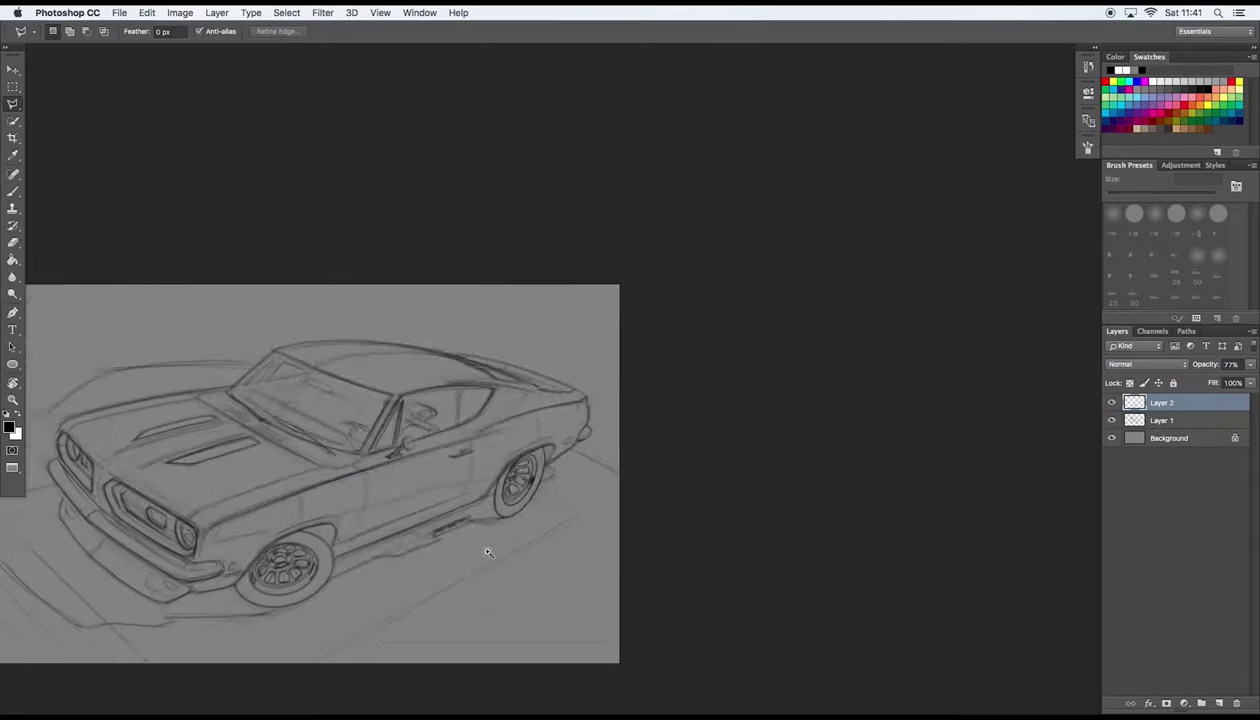
left_click_drag(446, 590, 623, 503)
left_click_drag(481, 588, 466, 597)
key("ctrl+e")
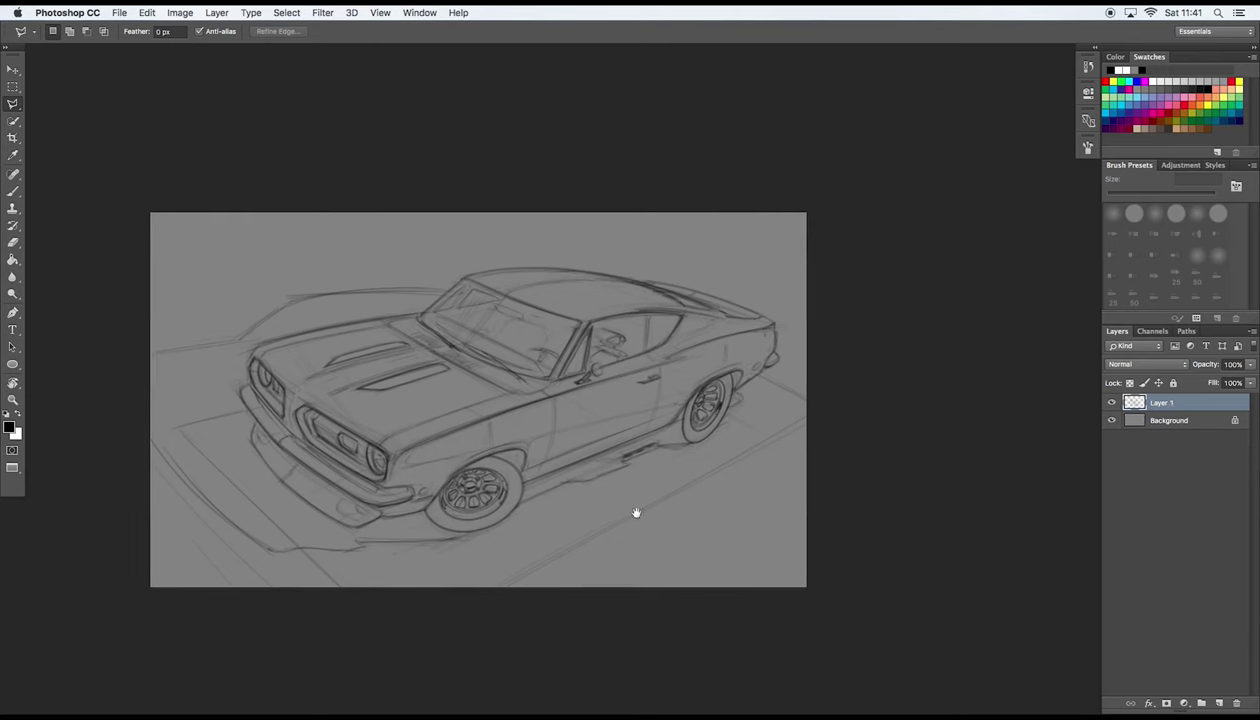